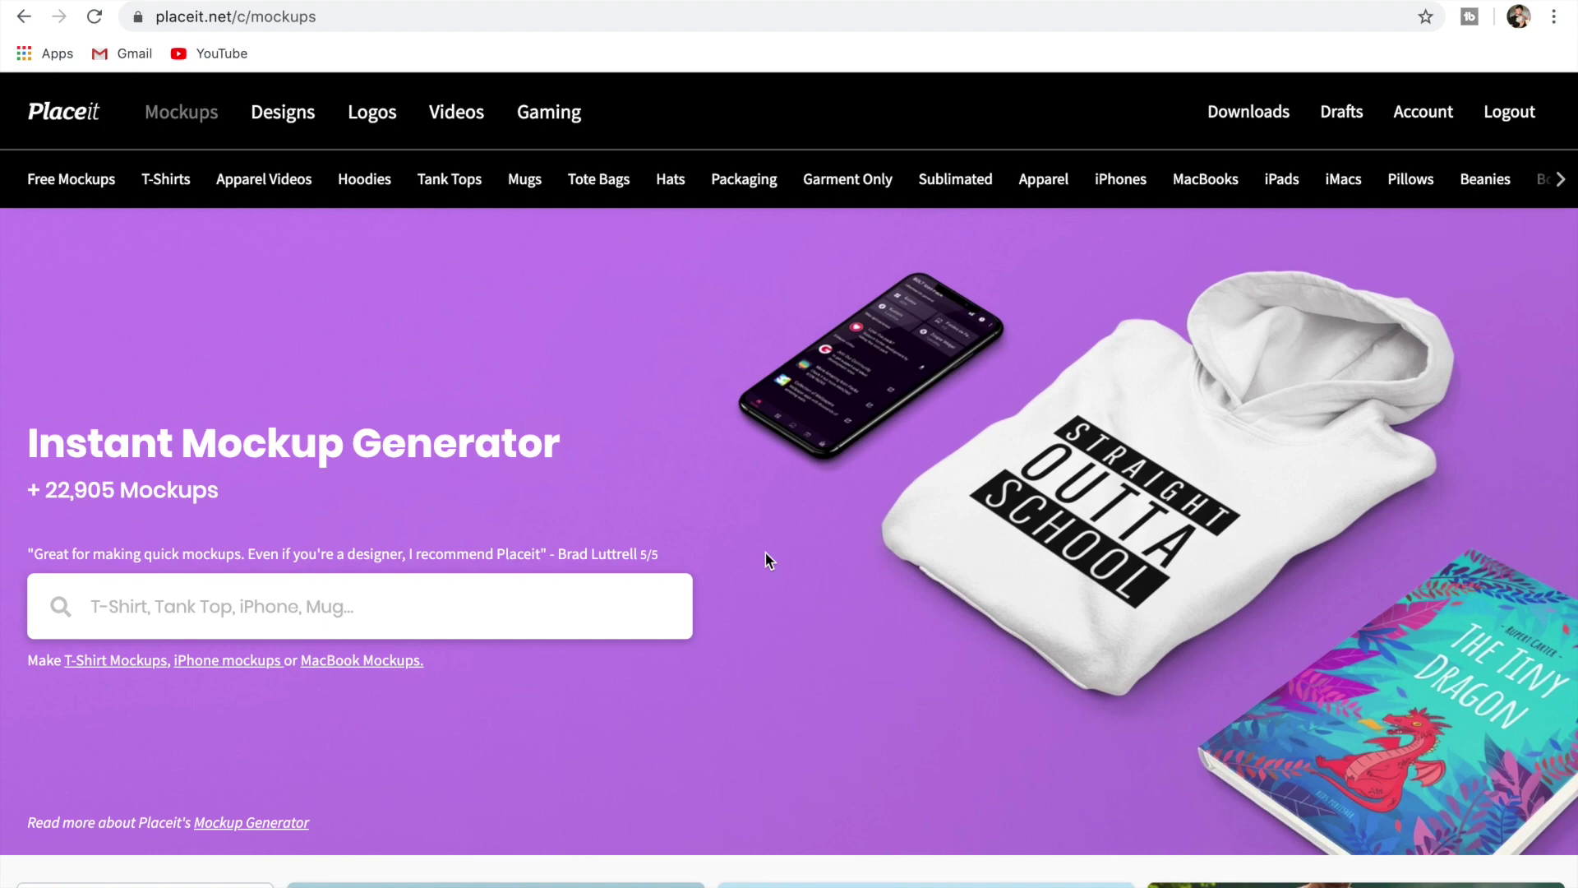
# Leave the mockups catalogue and open the T-Shirt Designs template collection
pyautogui.scroll(-20, 769, 562)
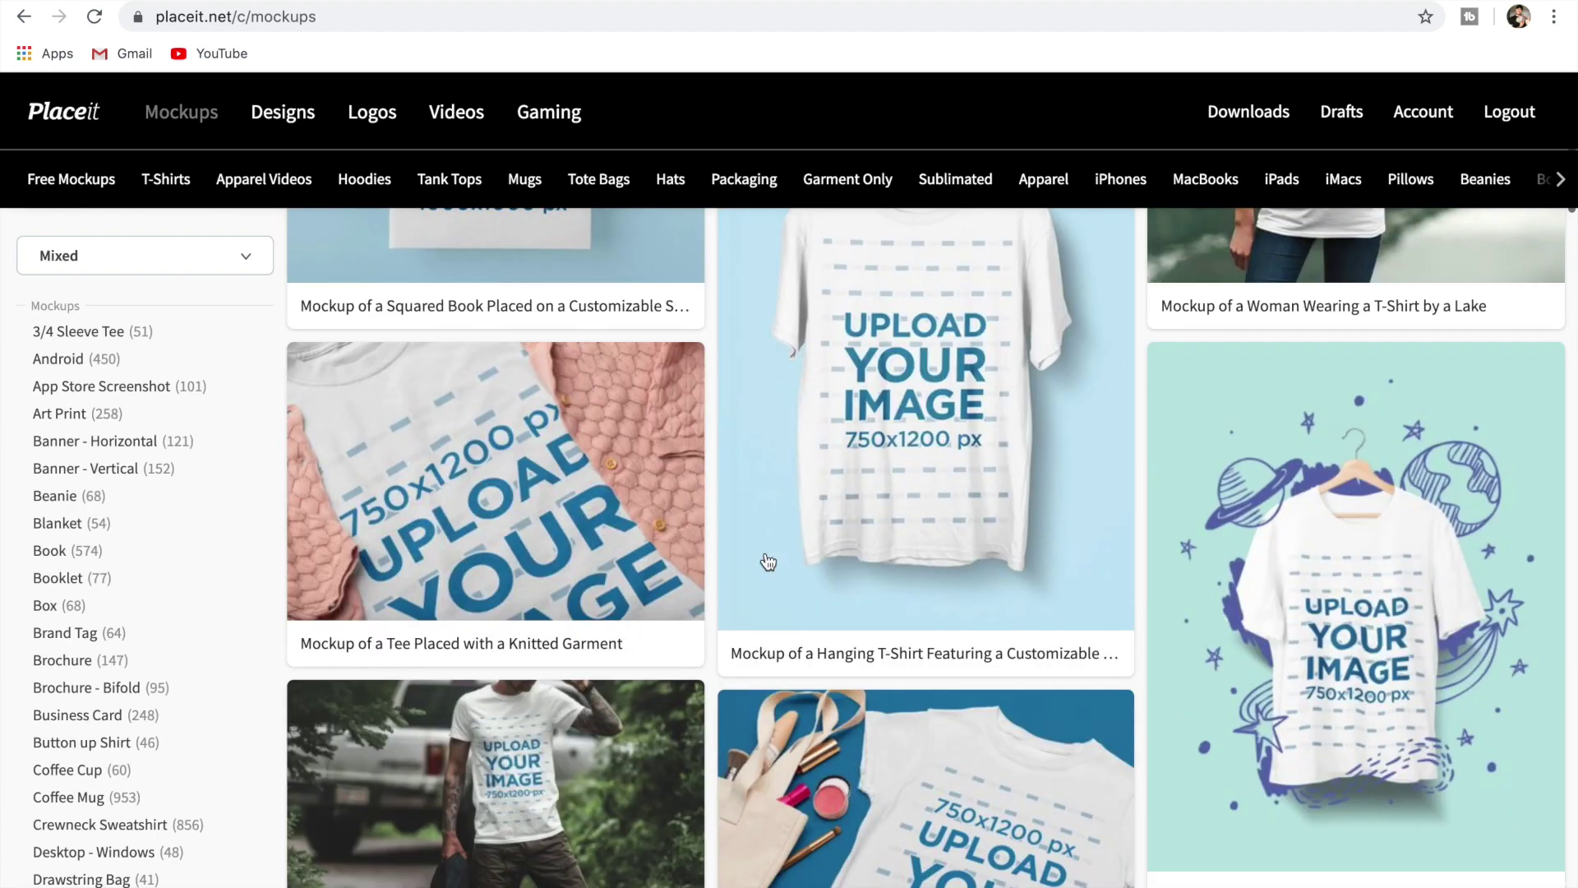
pyautogui.scroll(-15, 769, 562)
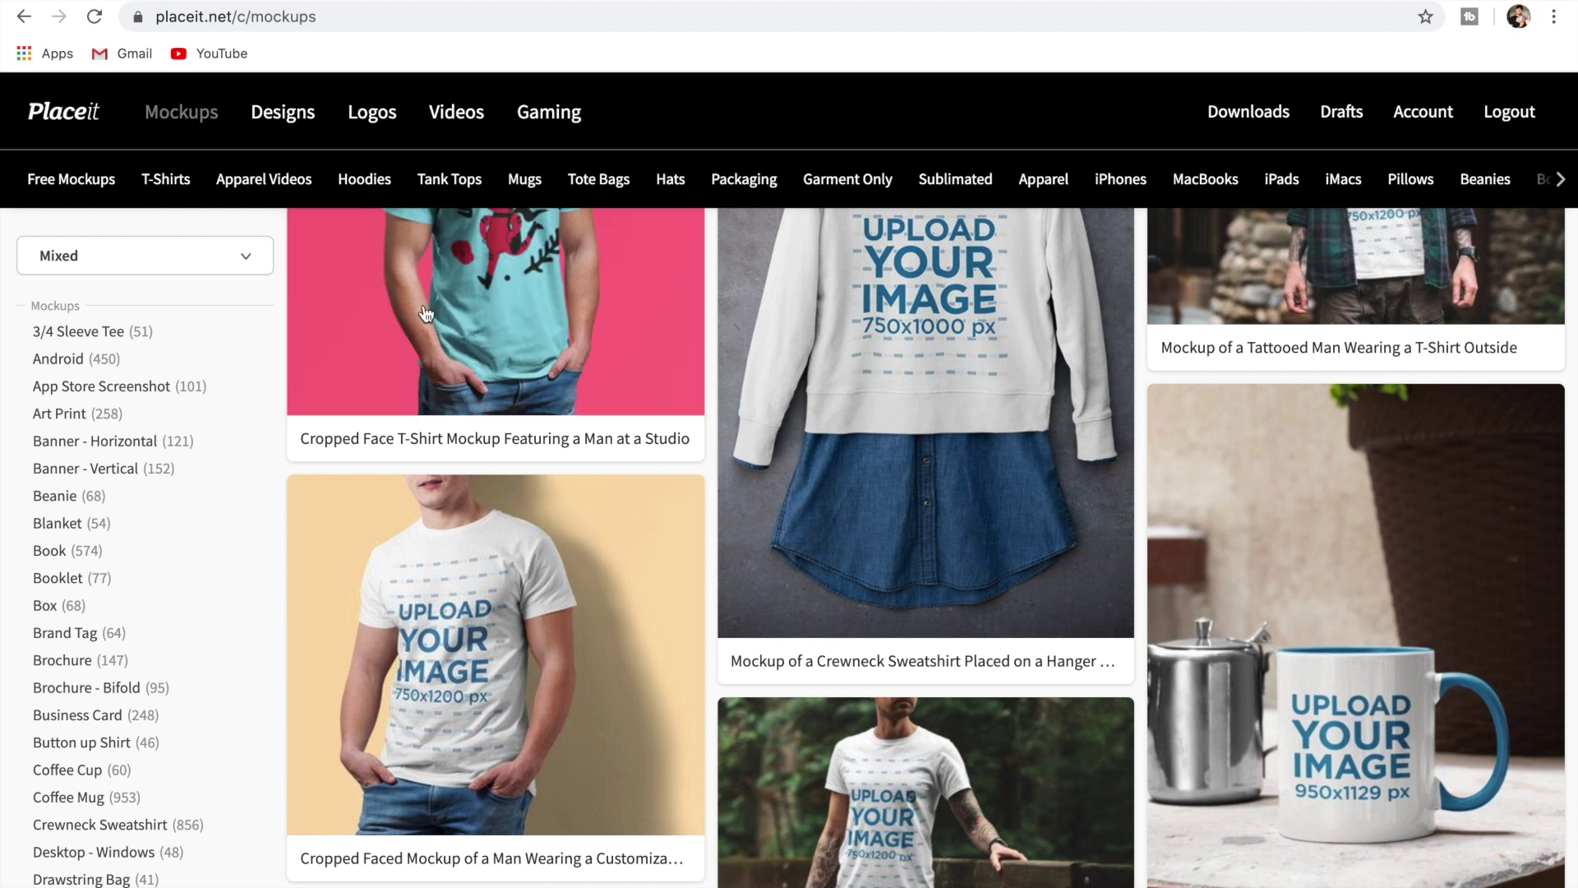
pyautogui.moveTo(300, 115)
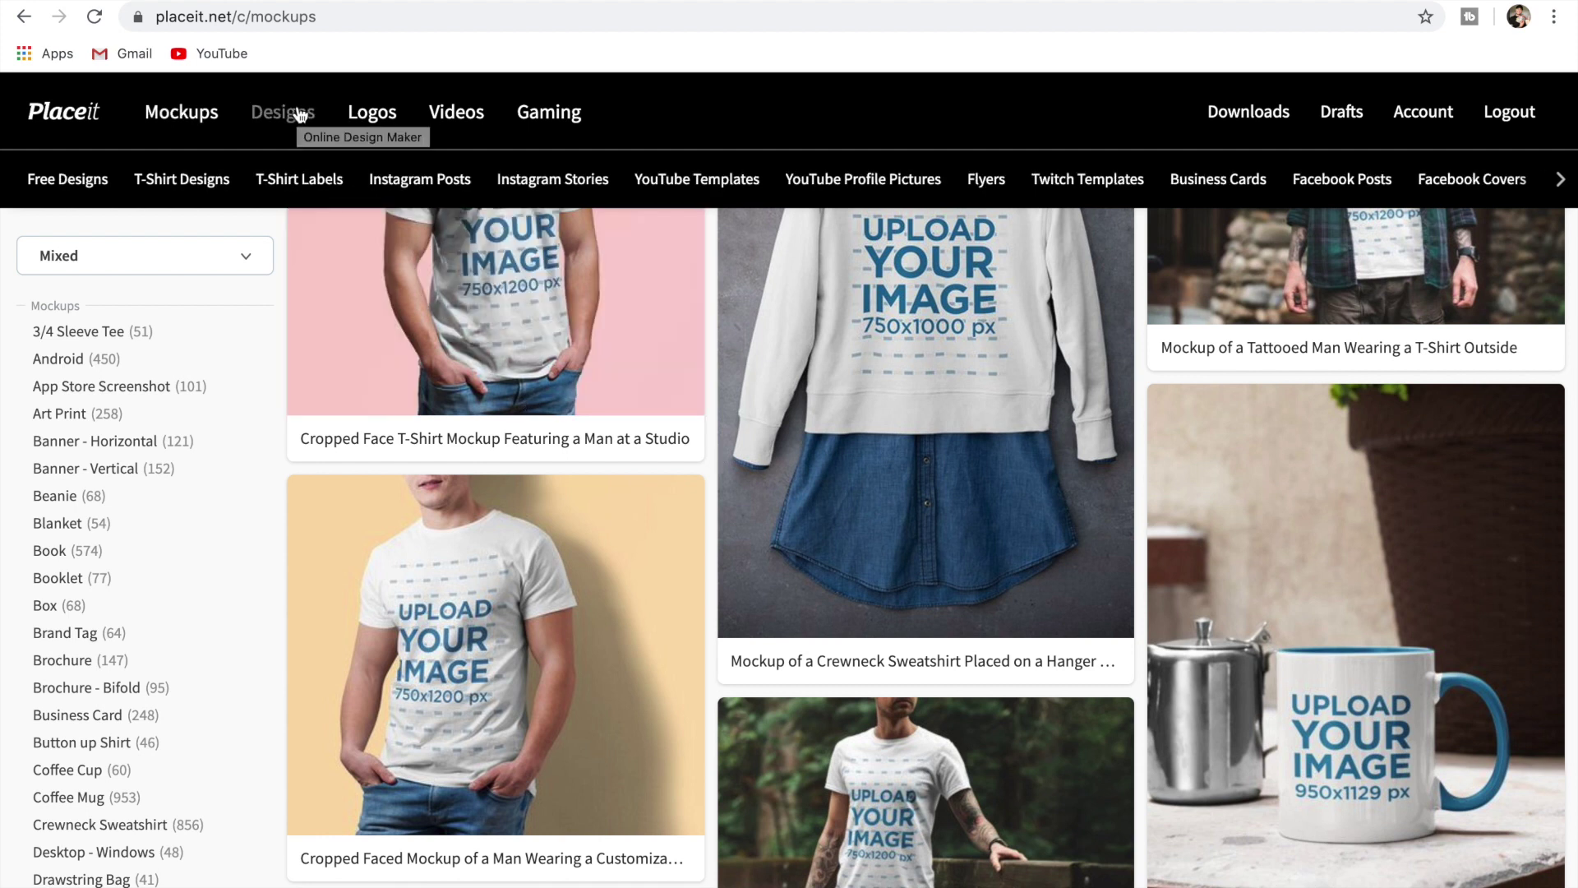
pyautogui.moveTo(370, 125)
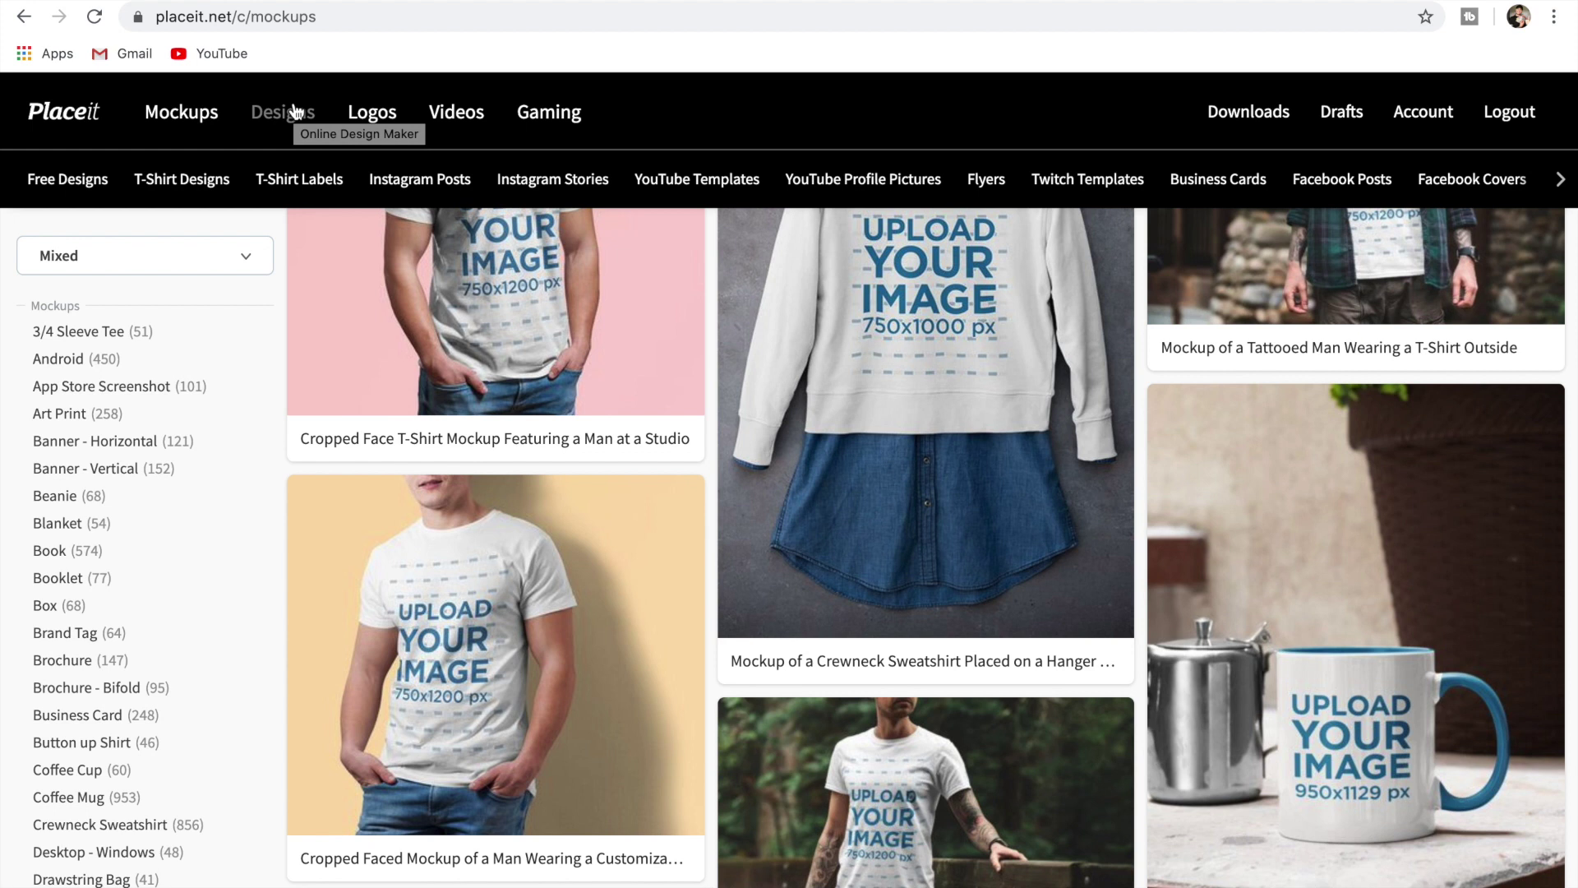
pyautogui.click(183, 189)
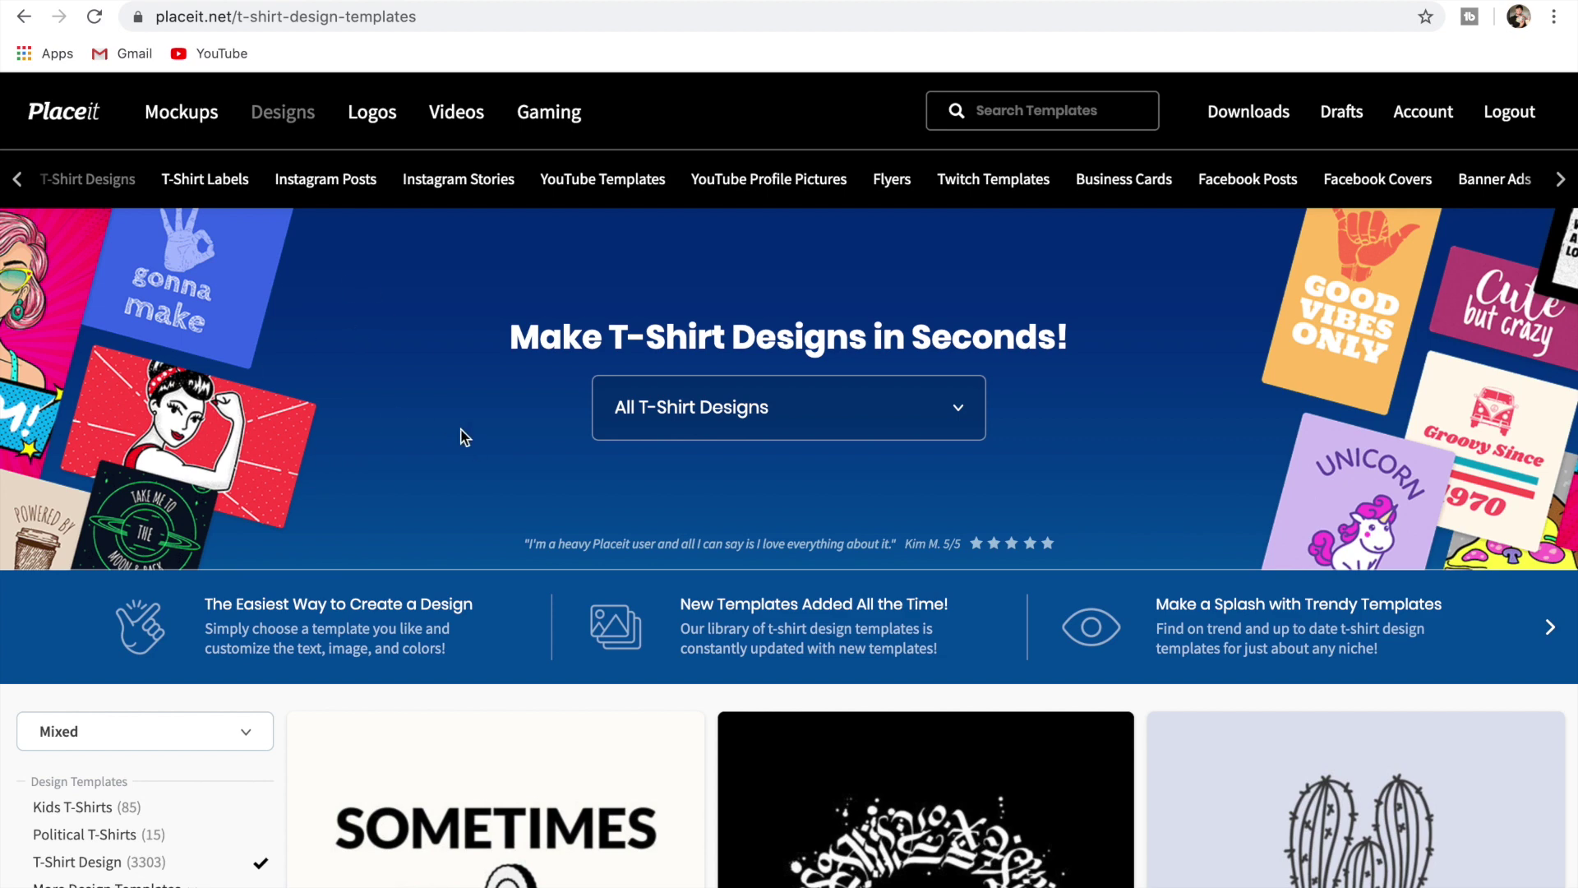
# Look through the T-shirt design templates and expand the full list of design template categories
pyautogui.scroll(-5, 463, 437)
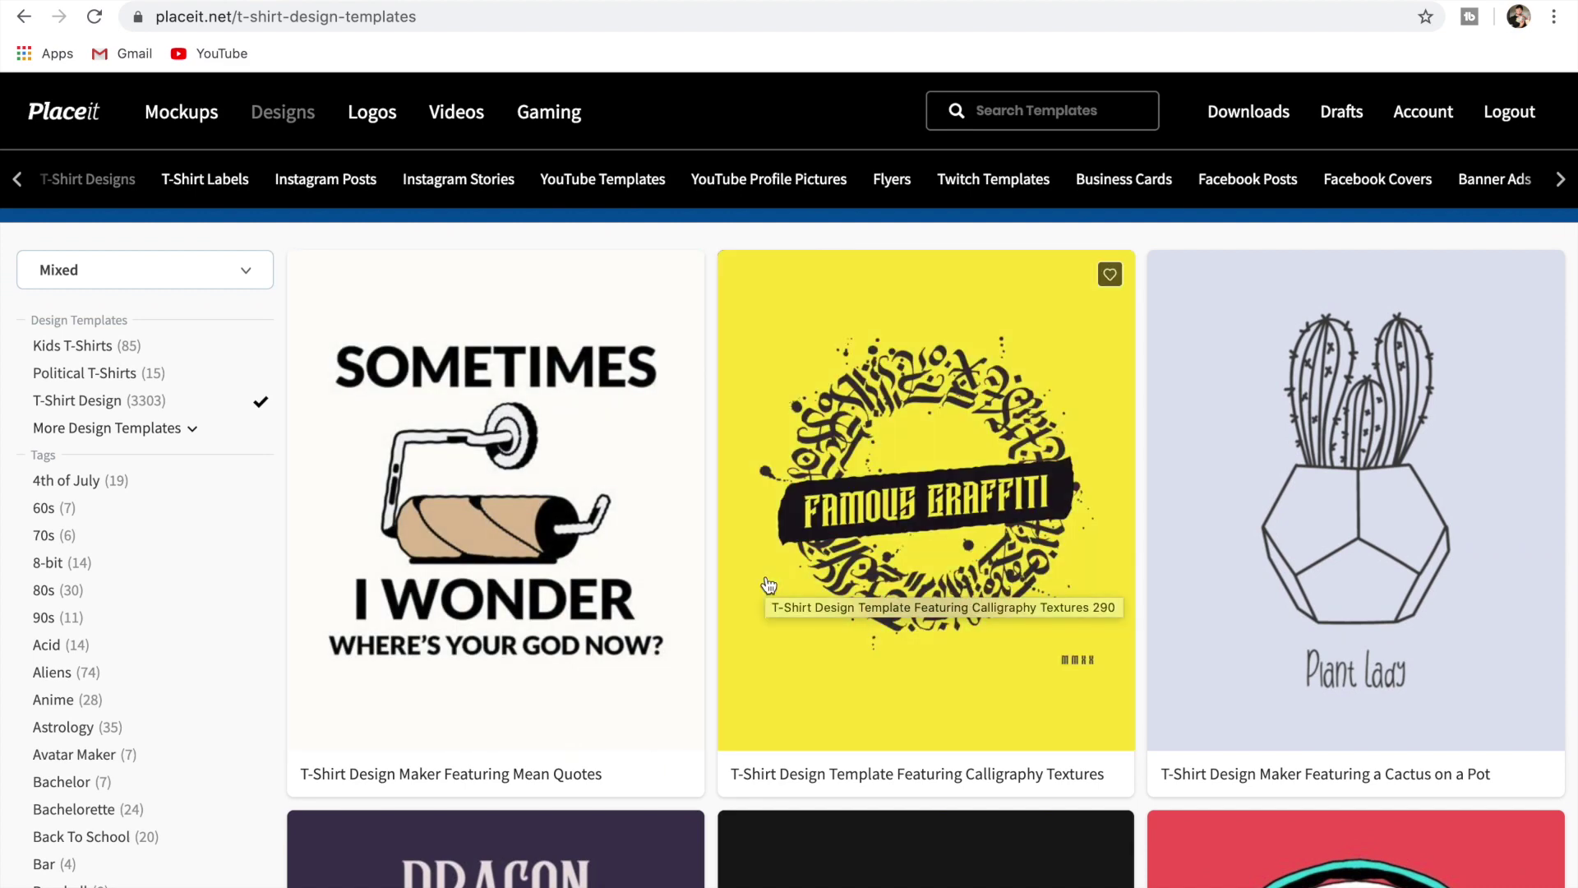
pyautogui.scroll(-8, 768, 585)
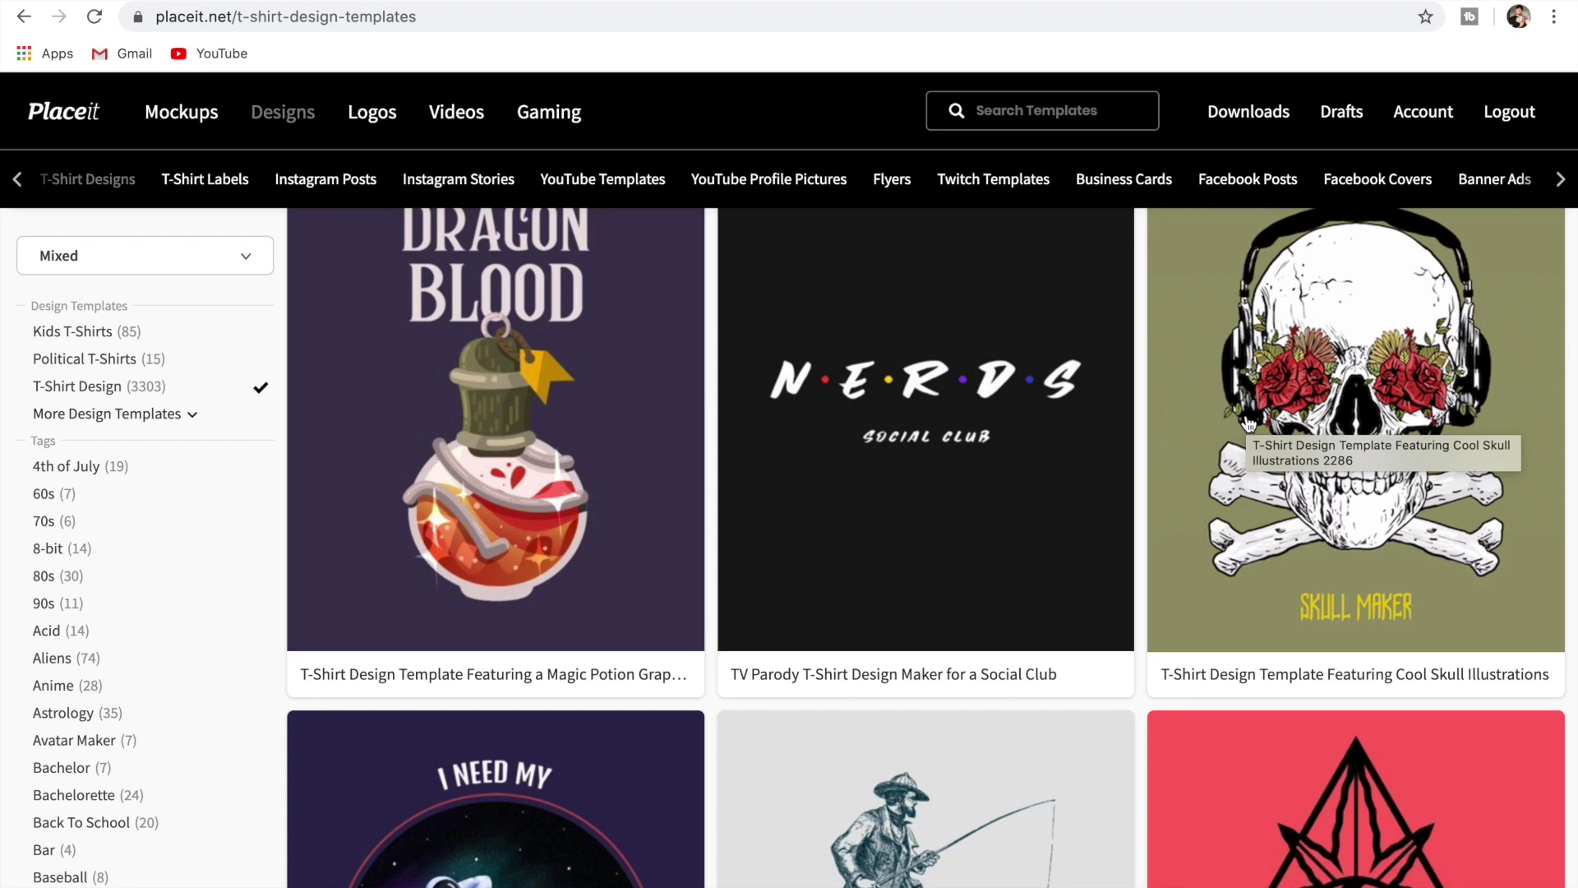
pyautogui.scroll(-10, 893, 615)
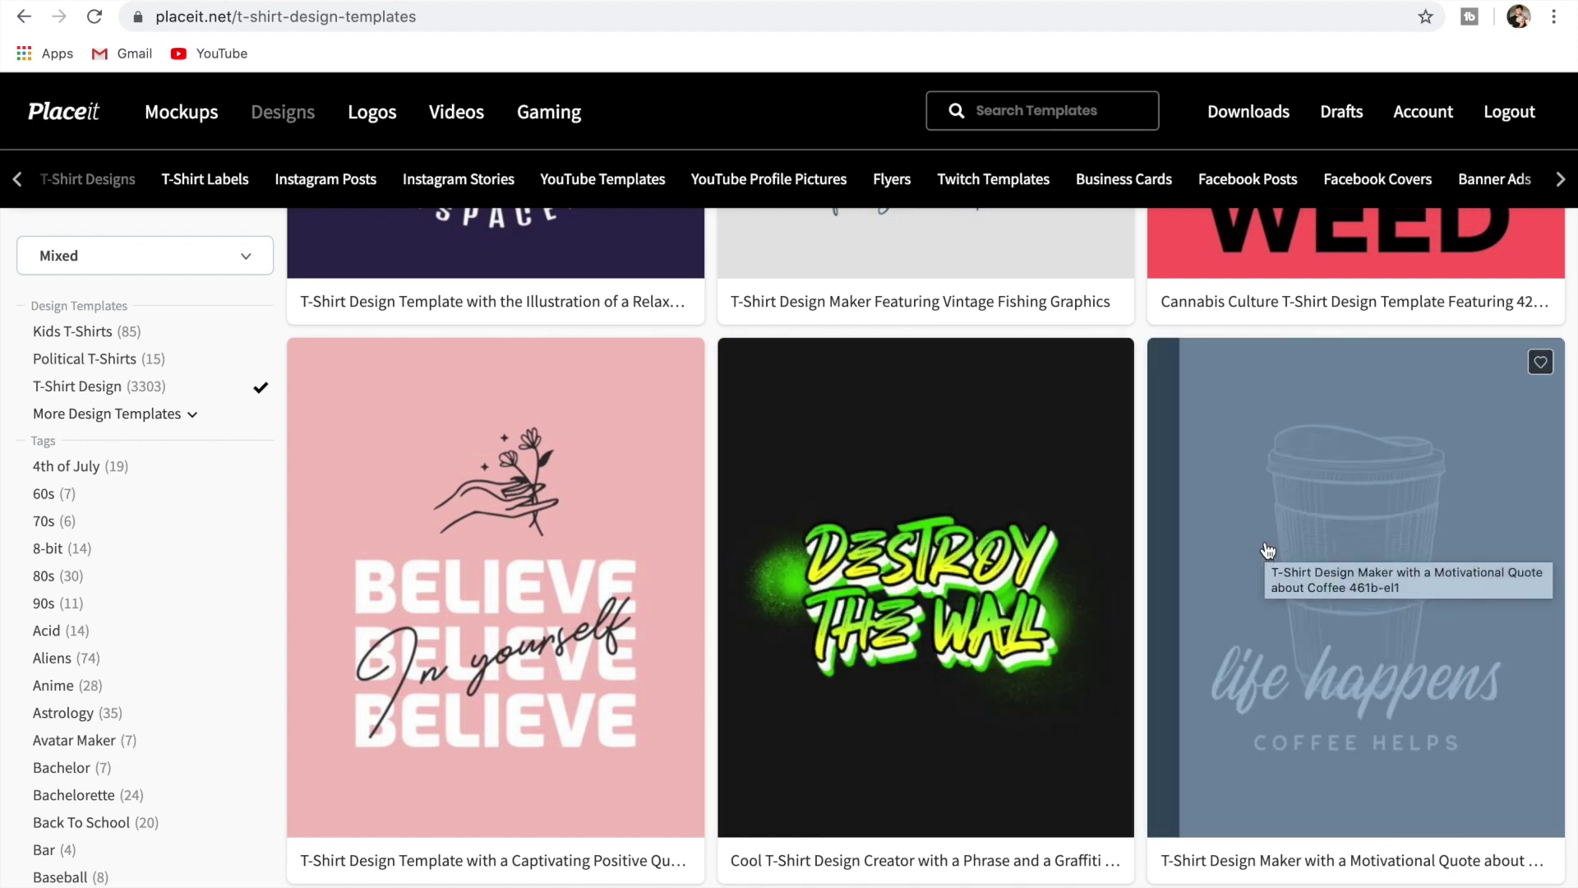
pyautogui.scroll(-8, 962, 405)
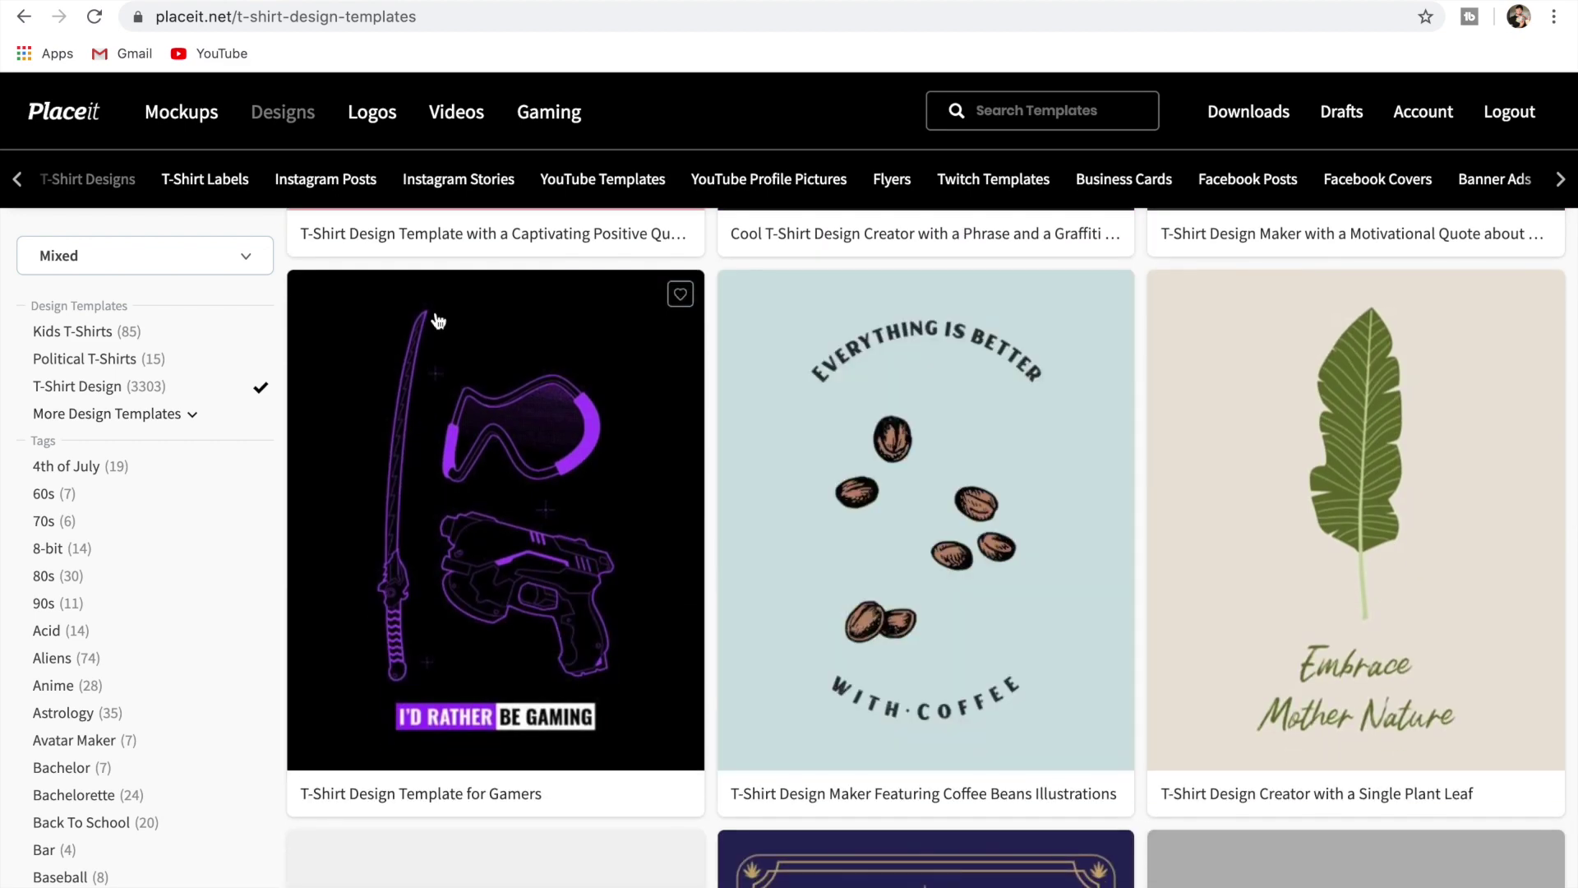
pyautogui.click(153, 413)
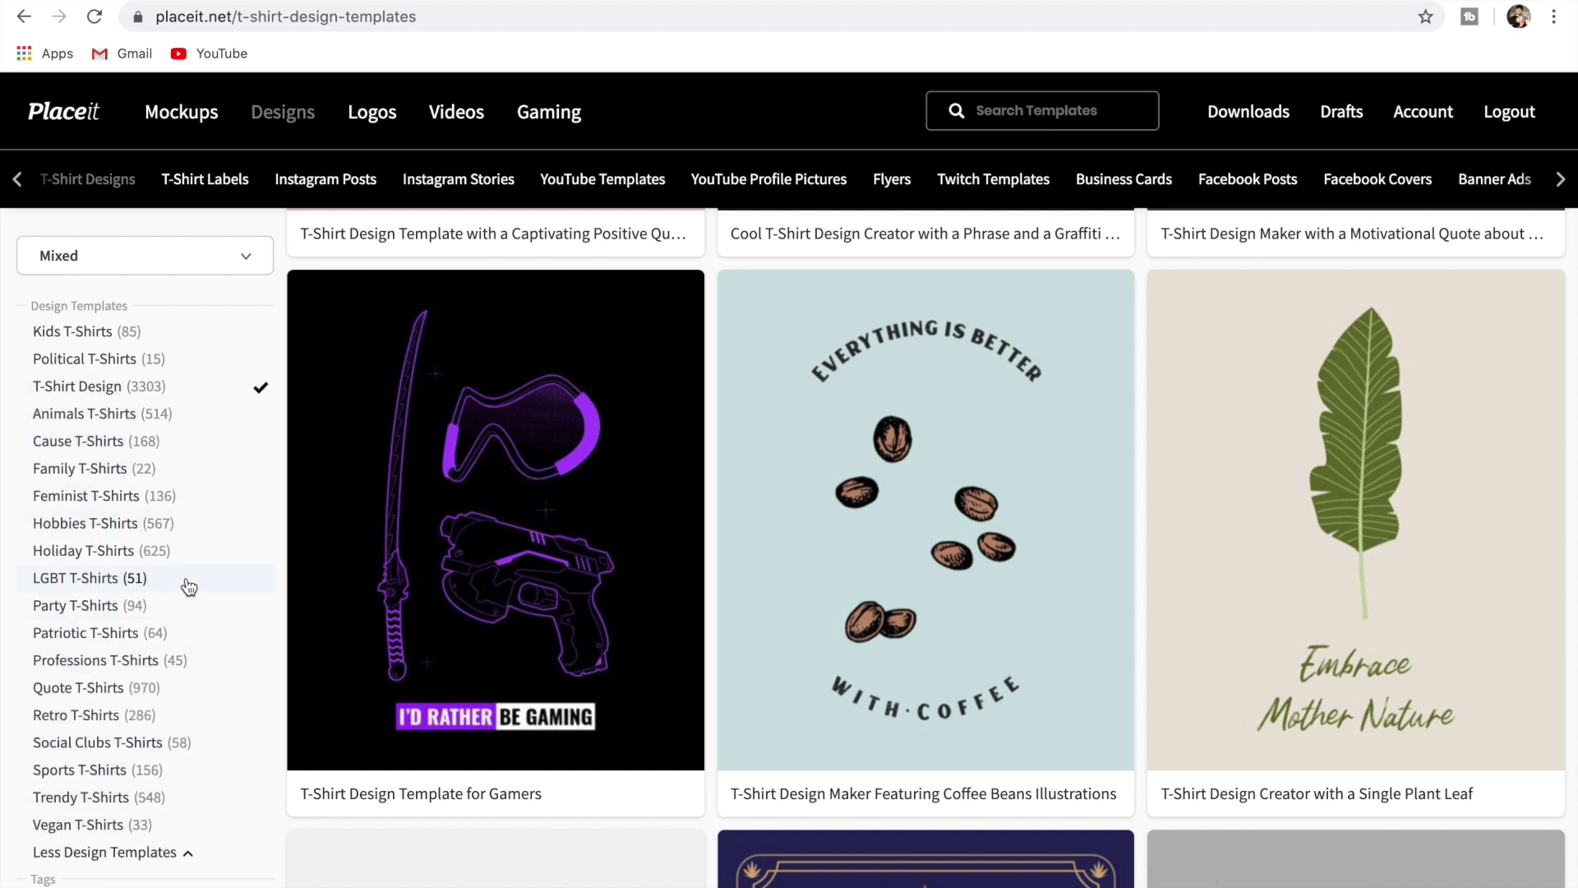
# Filter the T-shirt design templates by the Gaming tag
pyautogui.scroll(-4, 182, 585)
pyautogui.scroll(-5, 154, 490)
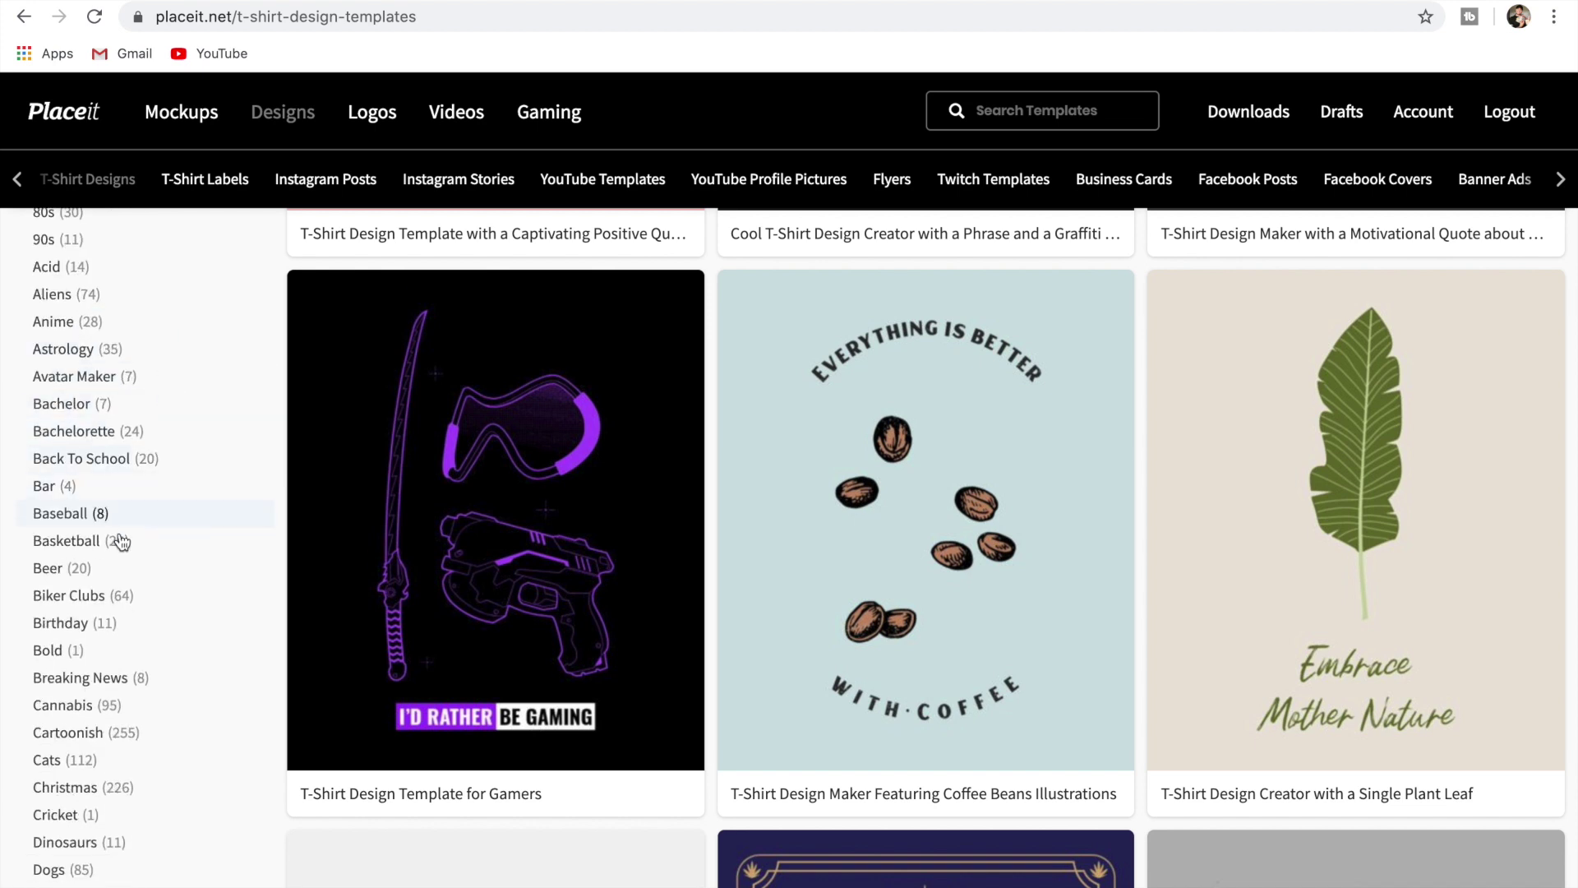
pyautogui.scroll(-5, 144, 458)
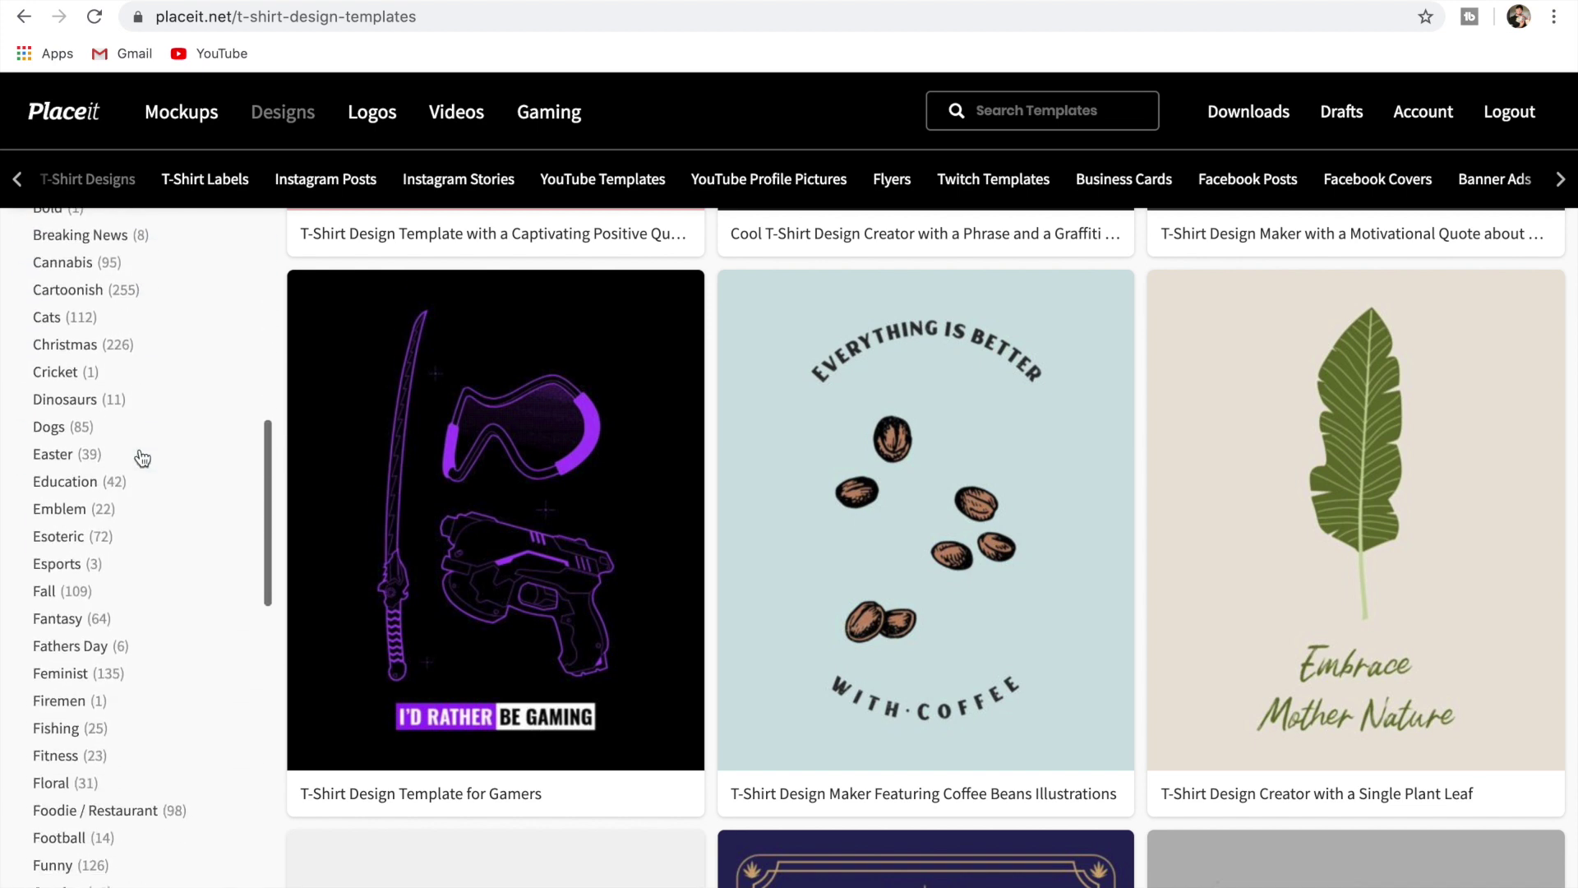
pyautogui.scroll(-5, 107, 336)
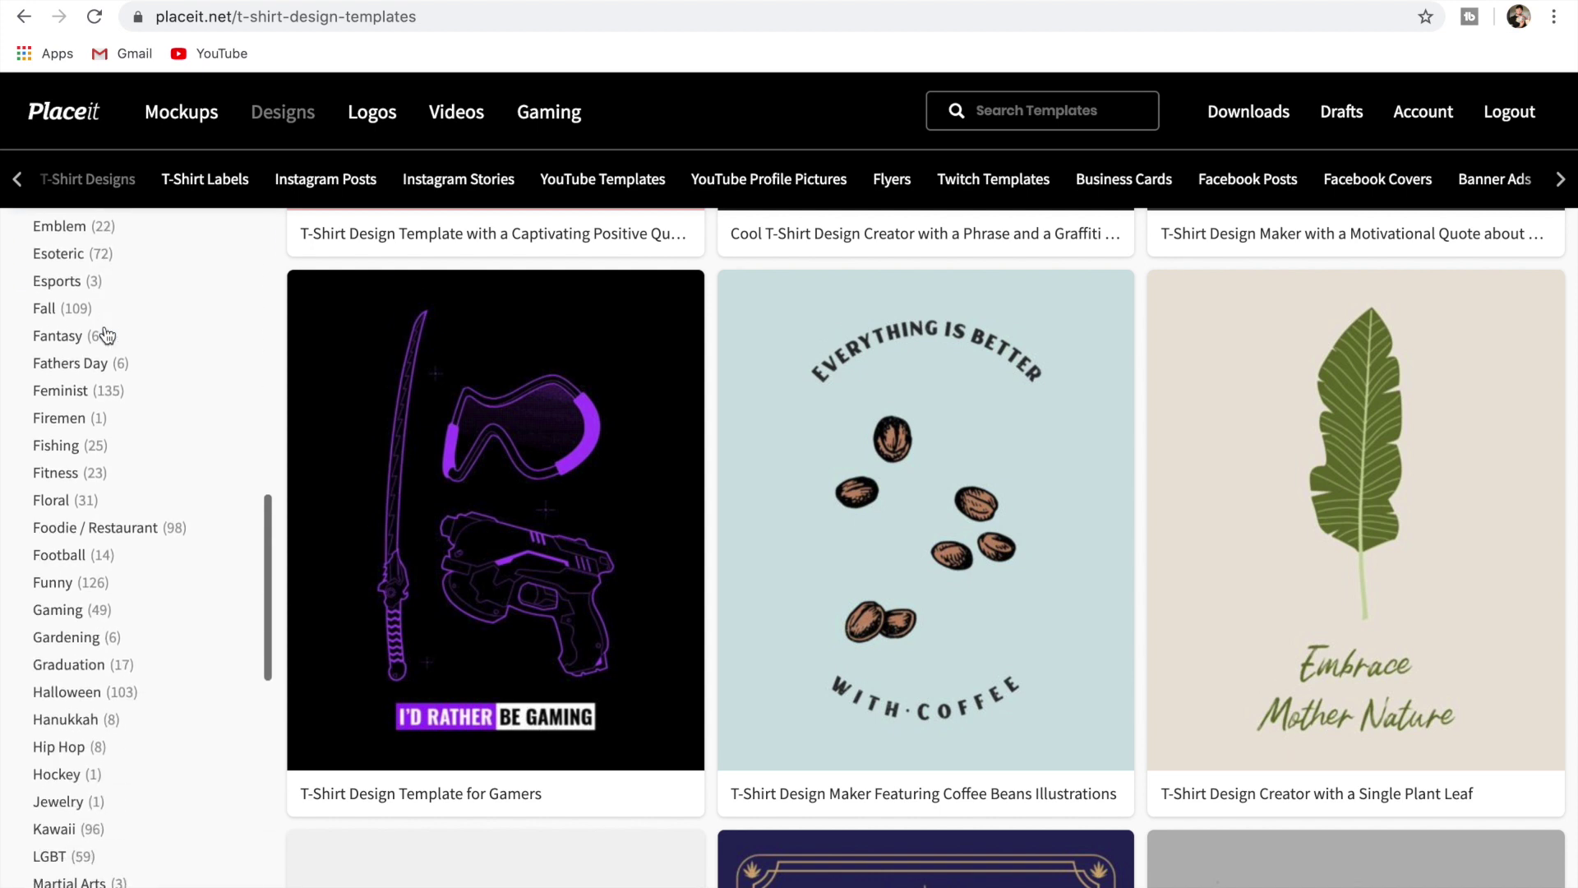
pyautogui.scroll(-3, 107, 335)
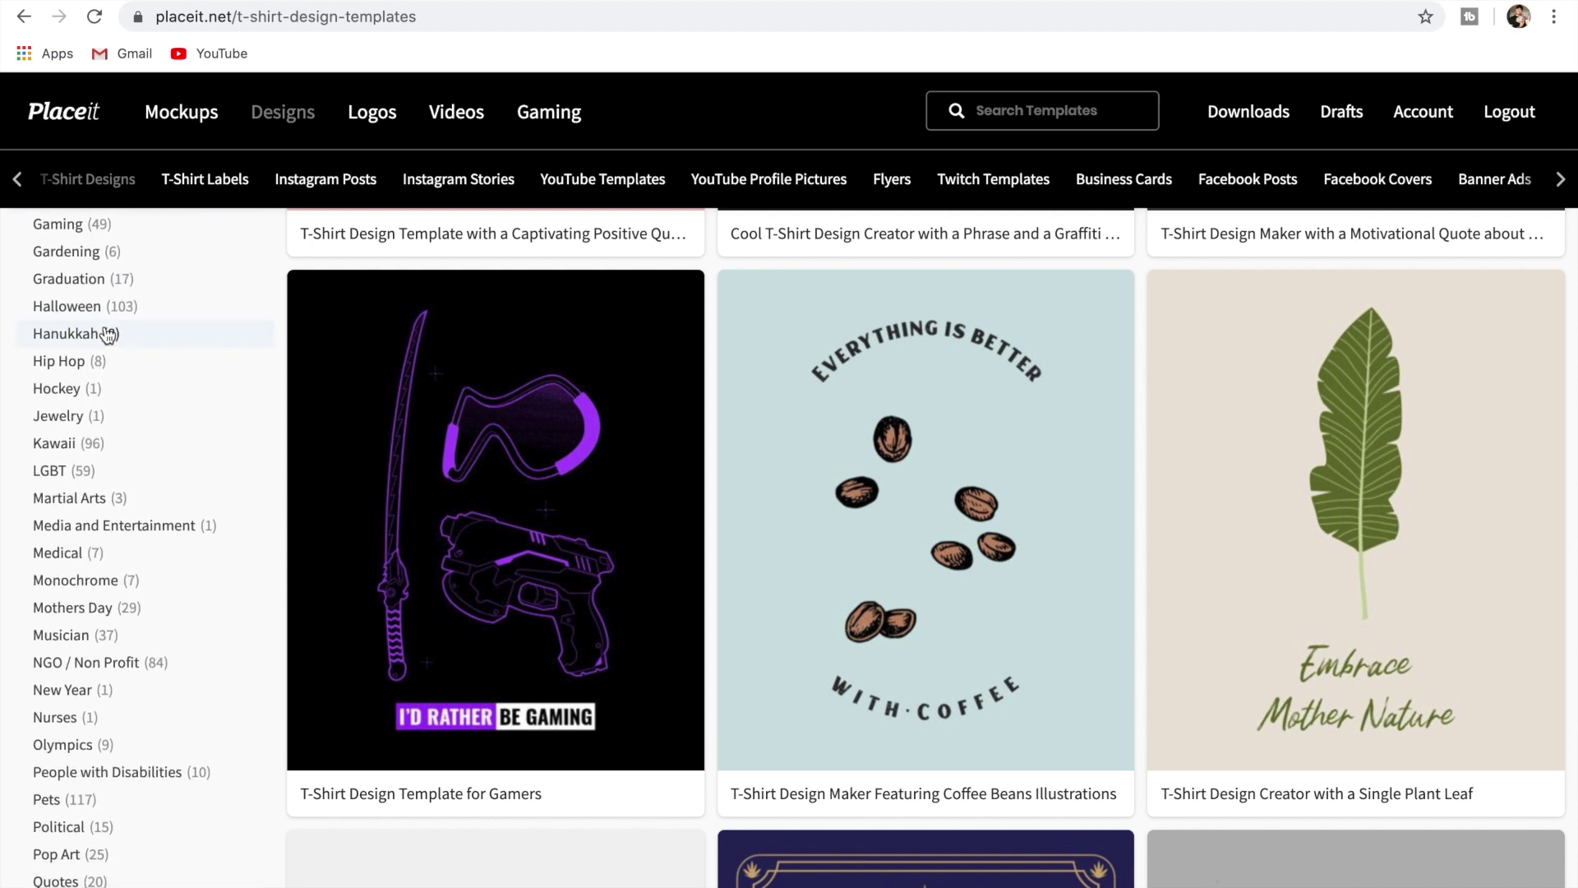
pyautogui.scroll(-6, 107, 335)
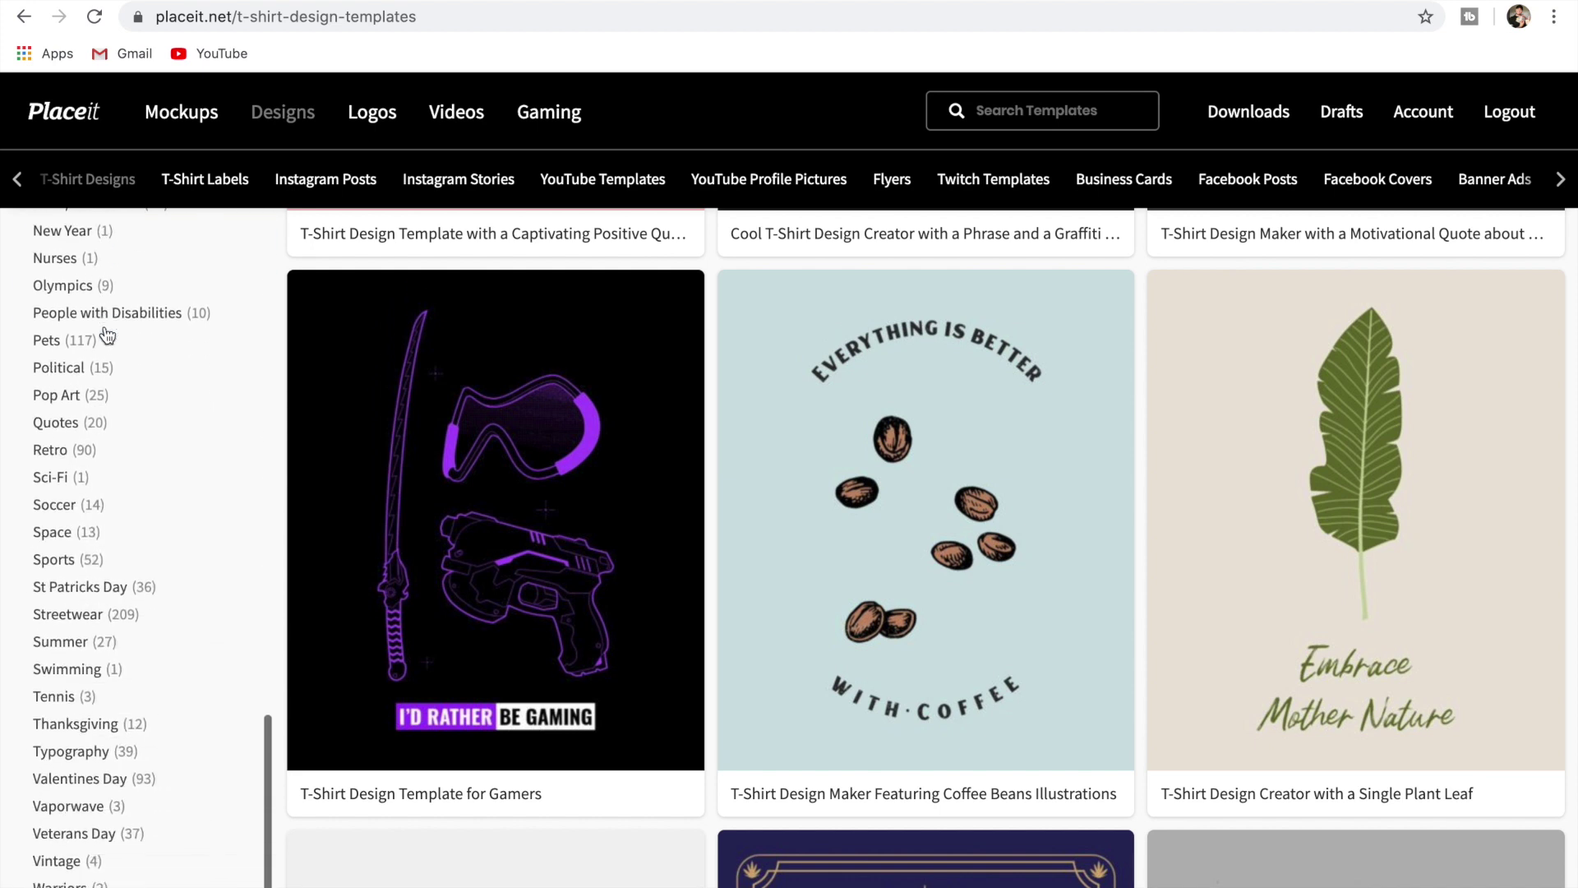
pyautogui.scroll(-1, 105, 333)
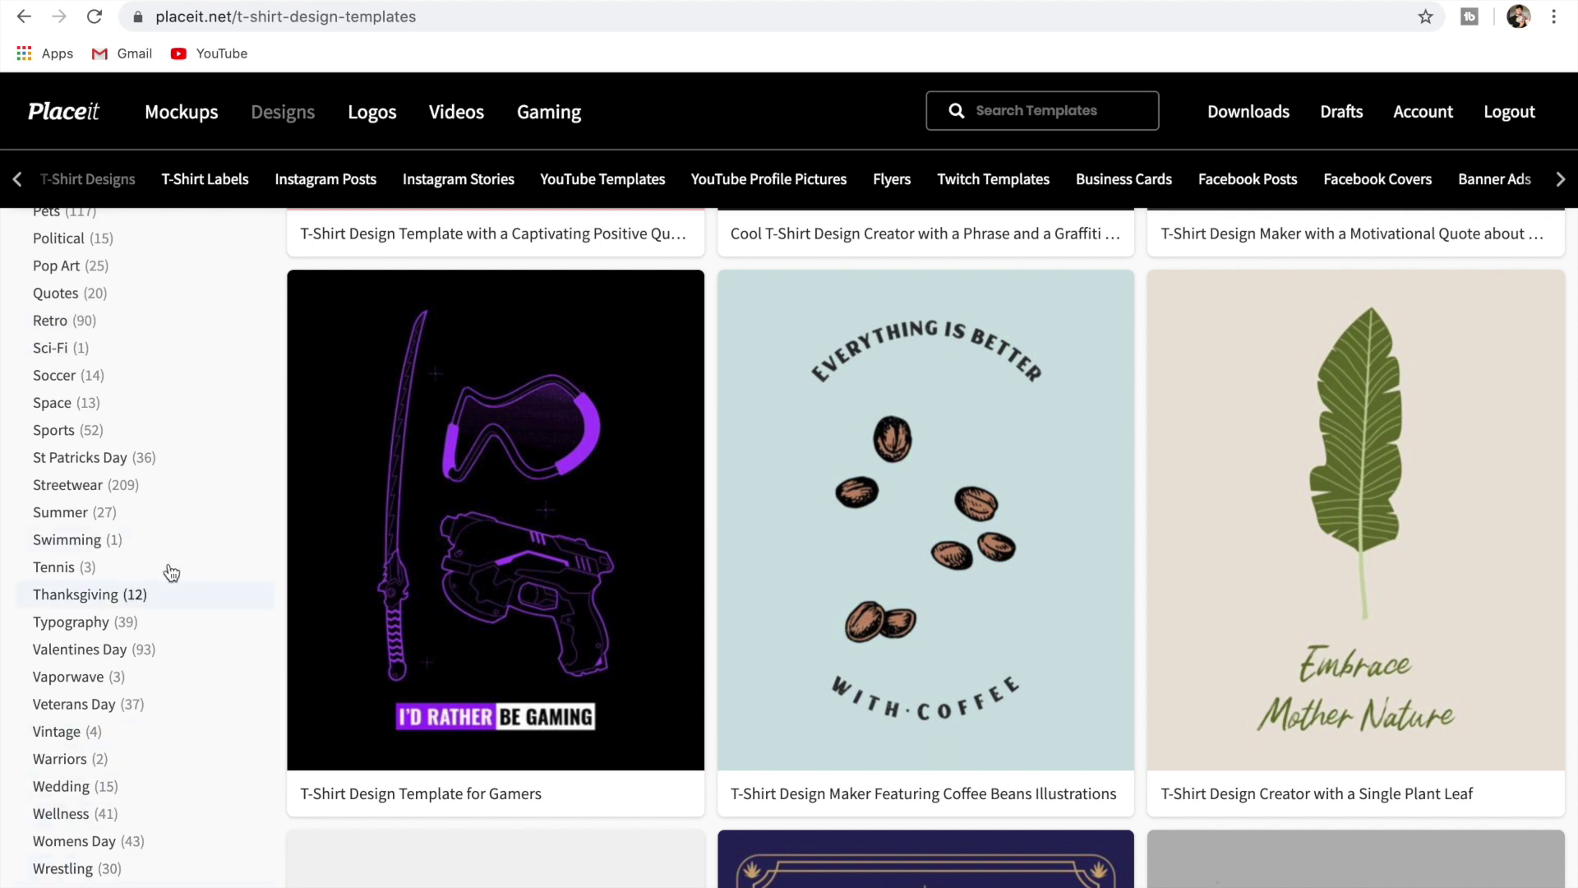
pyautogui.scroll(6, 161, 591)
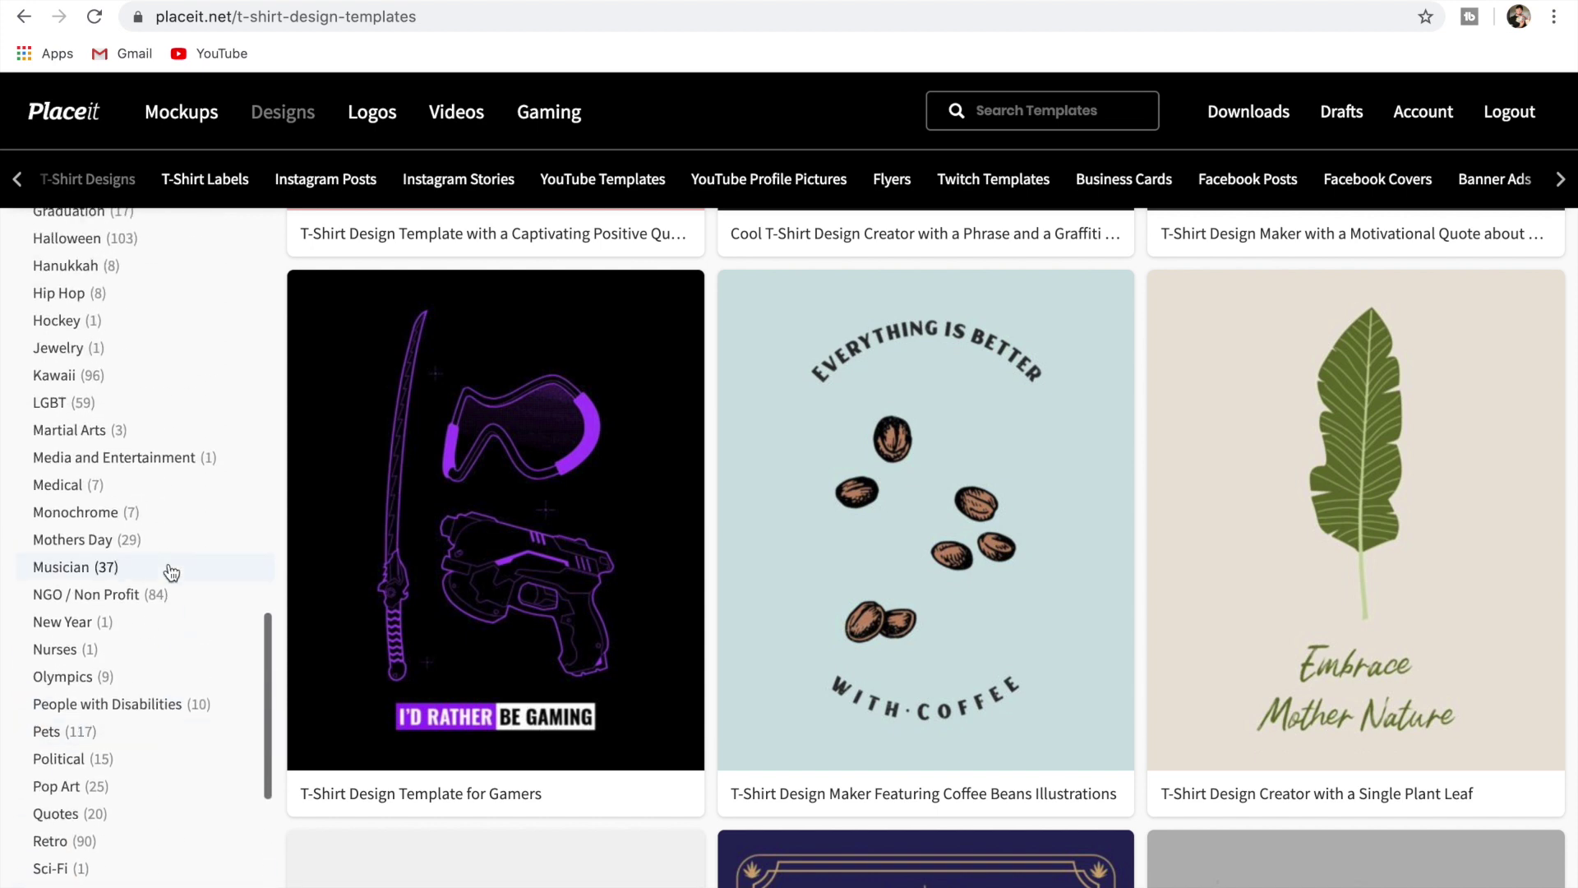
pyautogui.scroll(4, 171, 573)
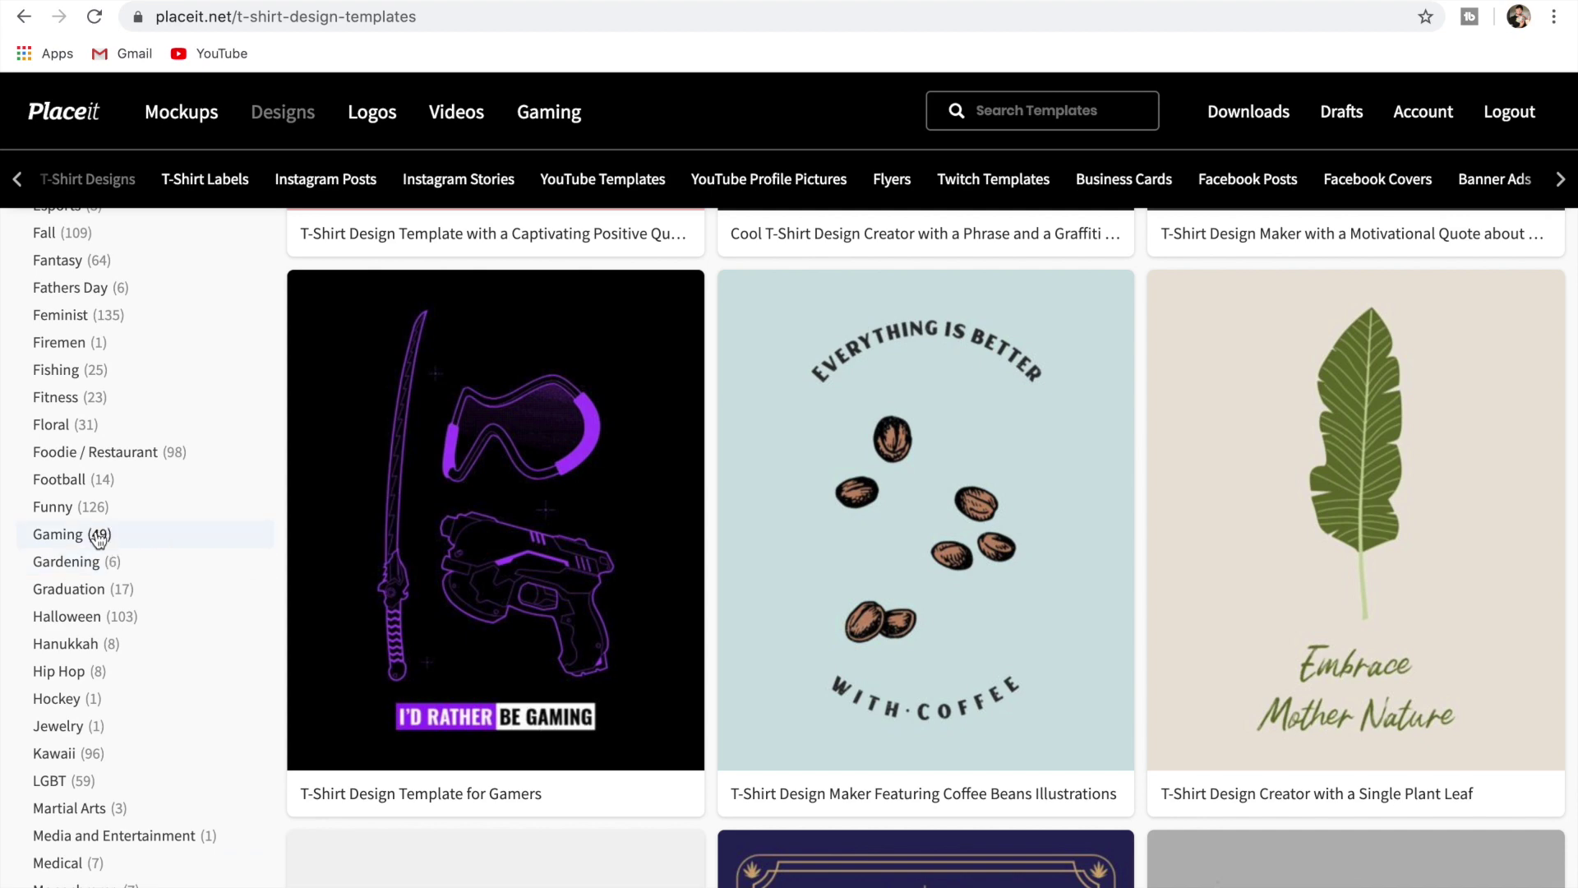
pyautogui.click(64, 542)
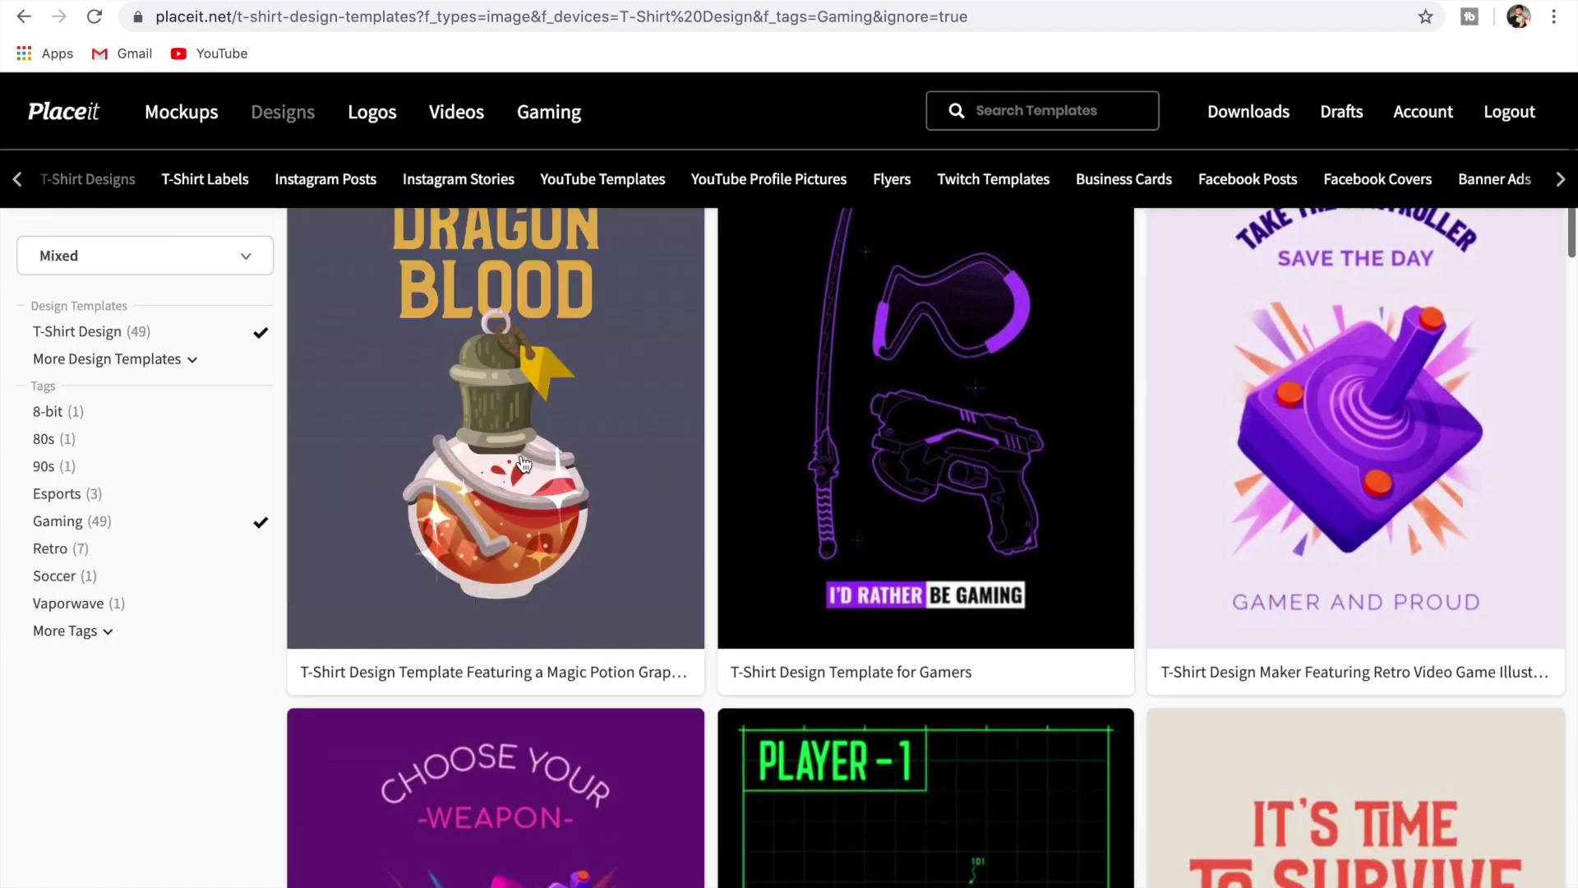
# Open the gaming T-shirt template with the headset illustration and the text "Gamer Mode On" for editing
pyautogui.scroll(1, 625, 493)
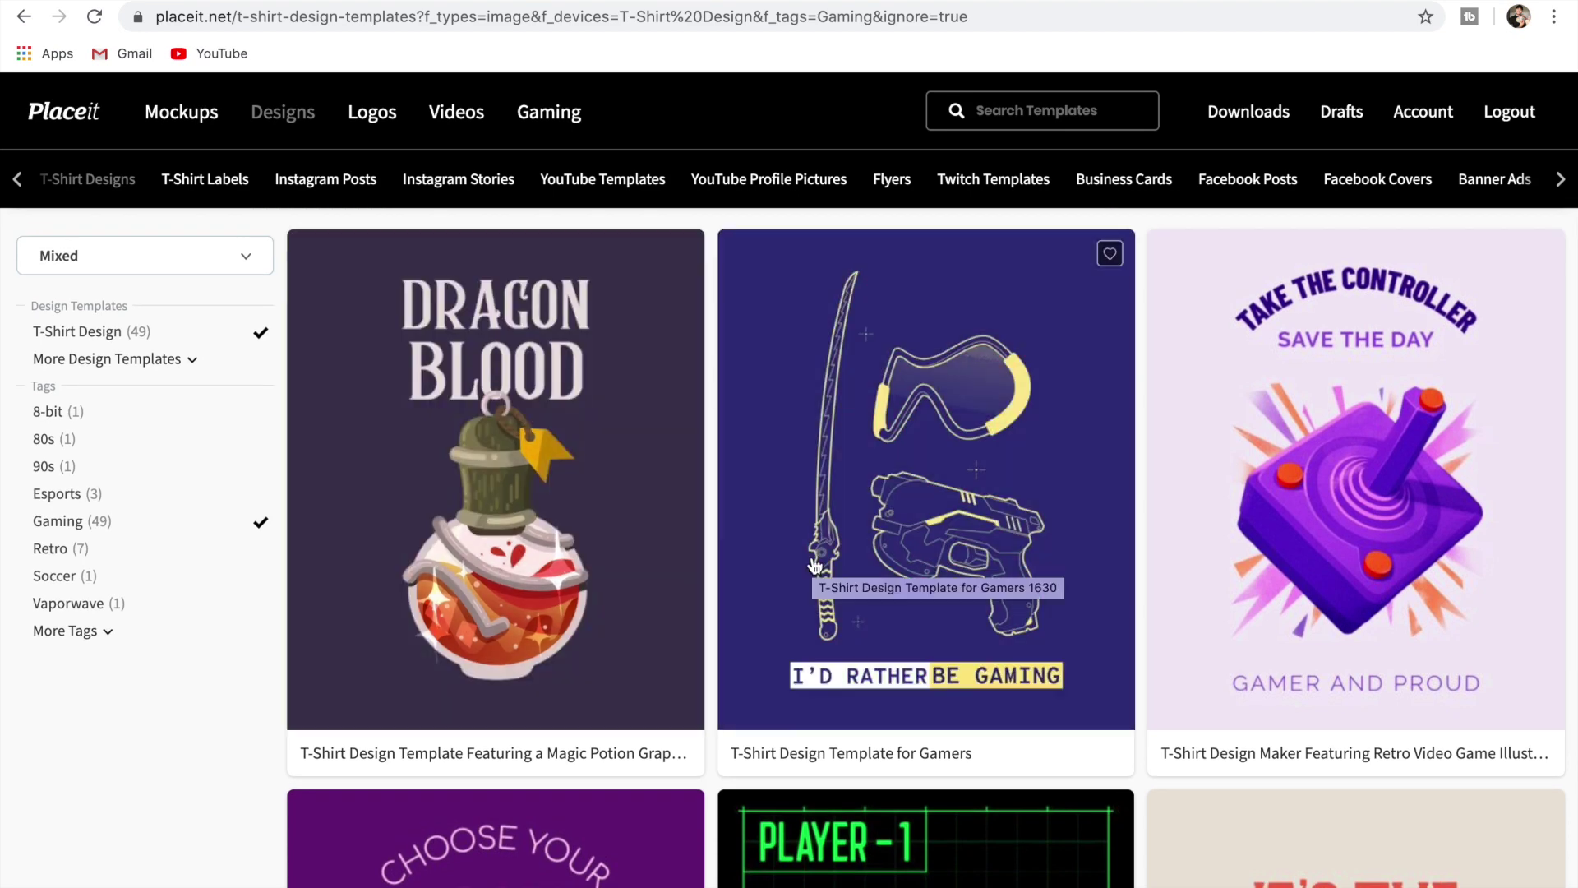
pyautogui.scroll(-8, 926, 535)
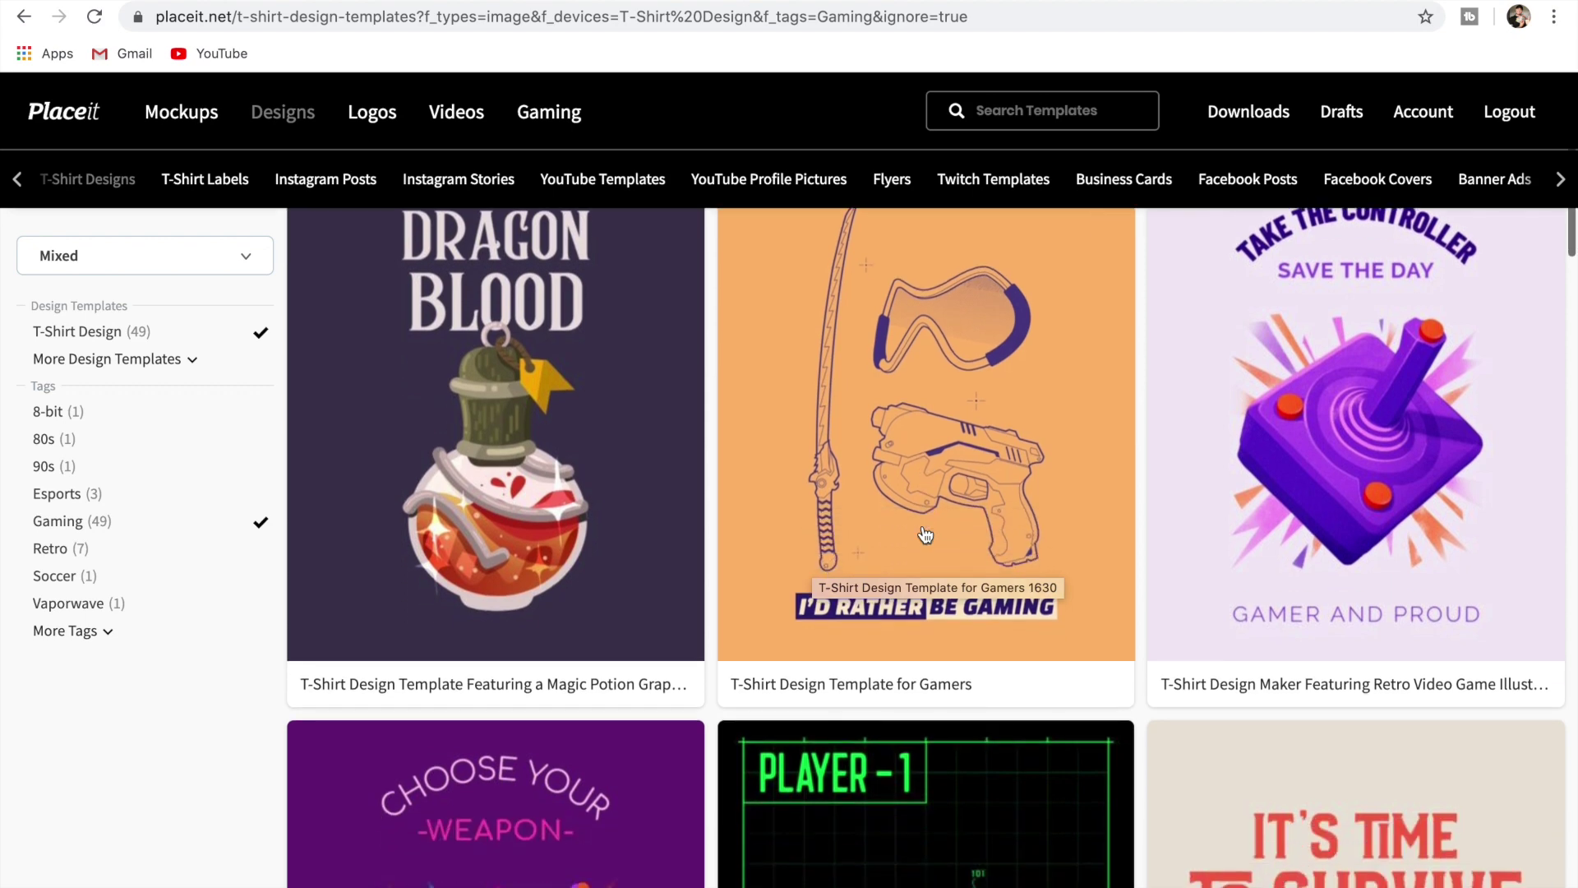
pyautogui.scroll(-15, 925, 535)
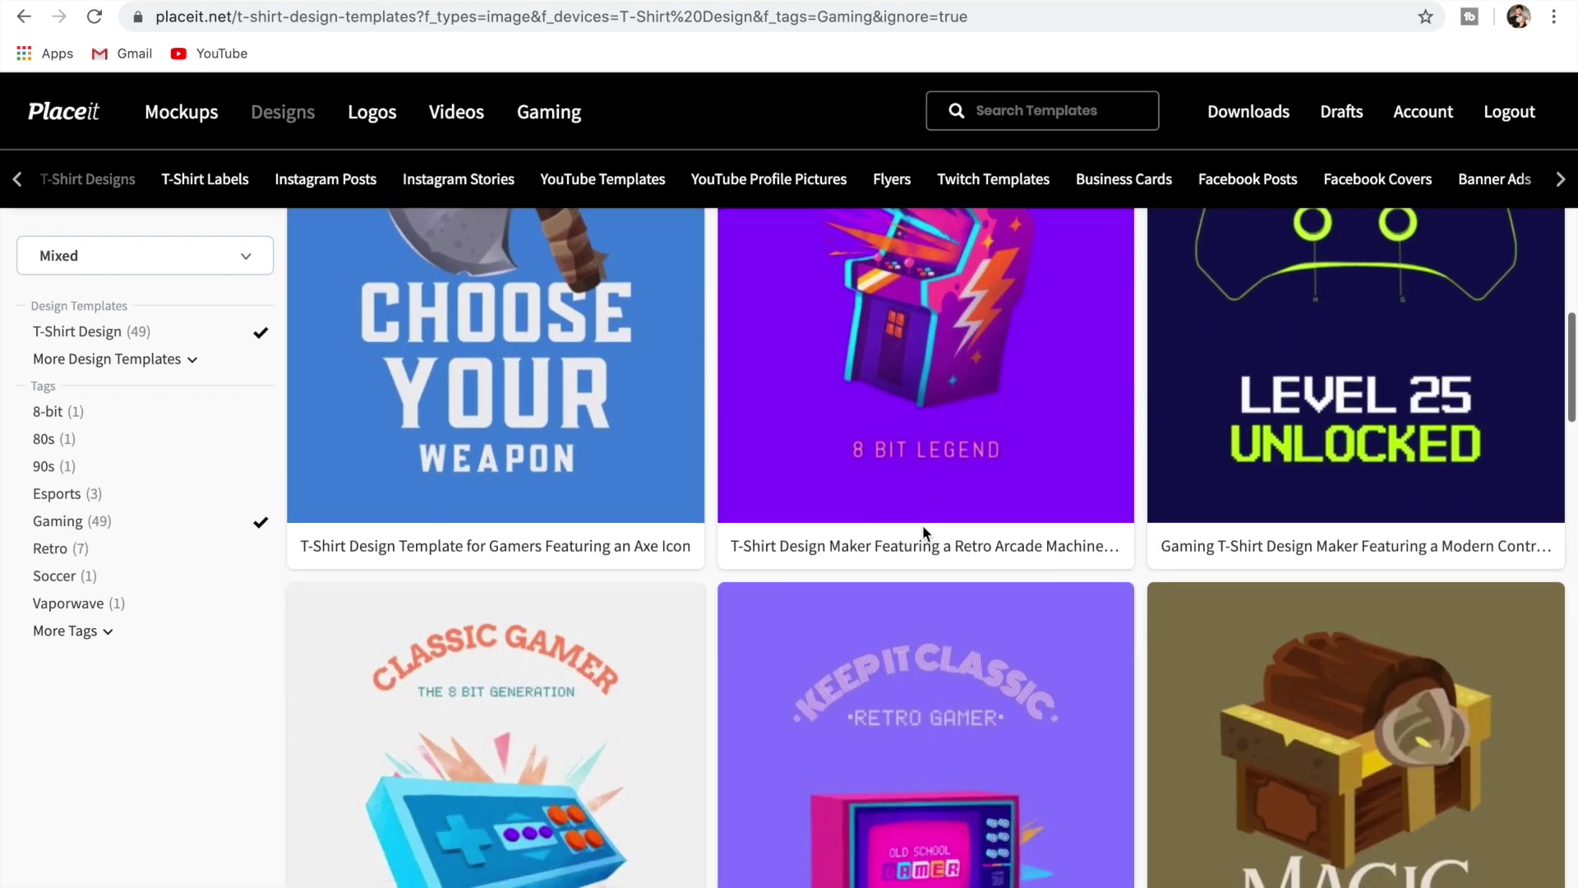
pyautogui.scroll(-10, 926, 535)
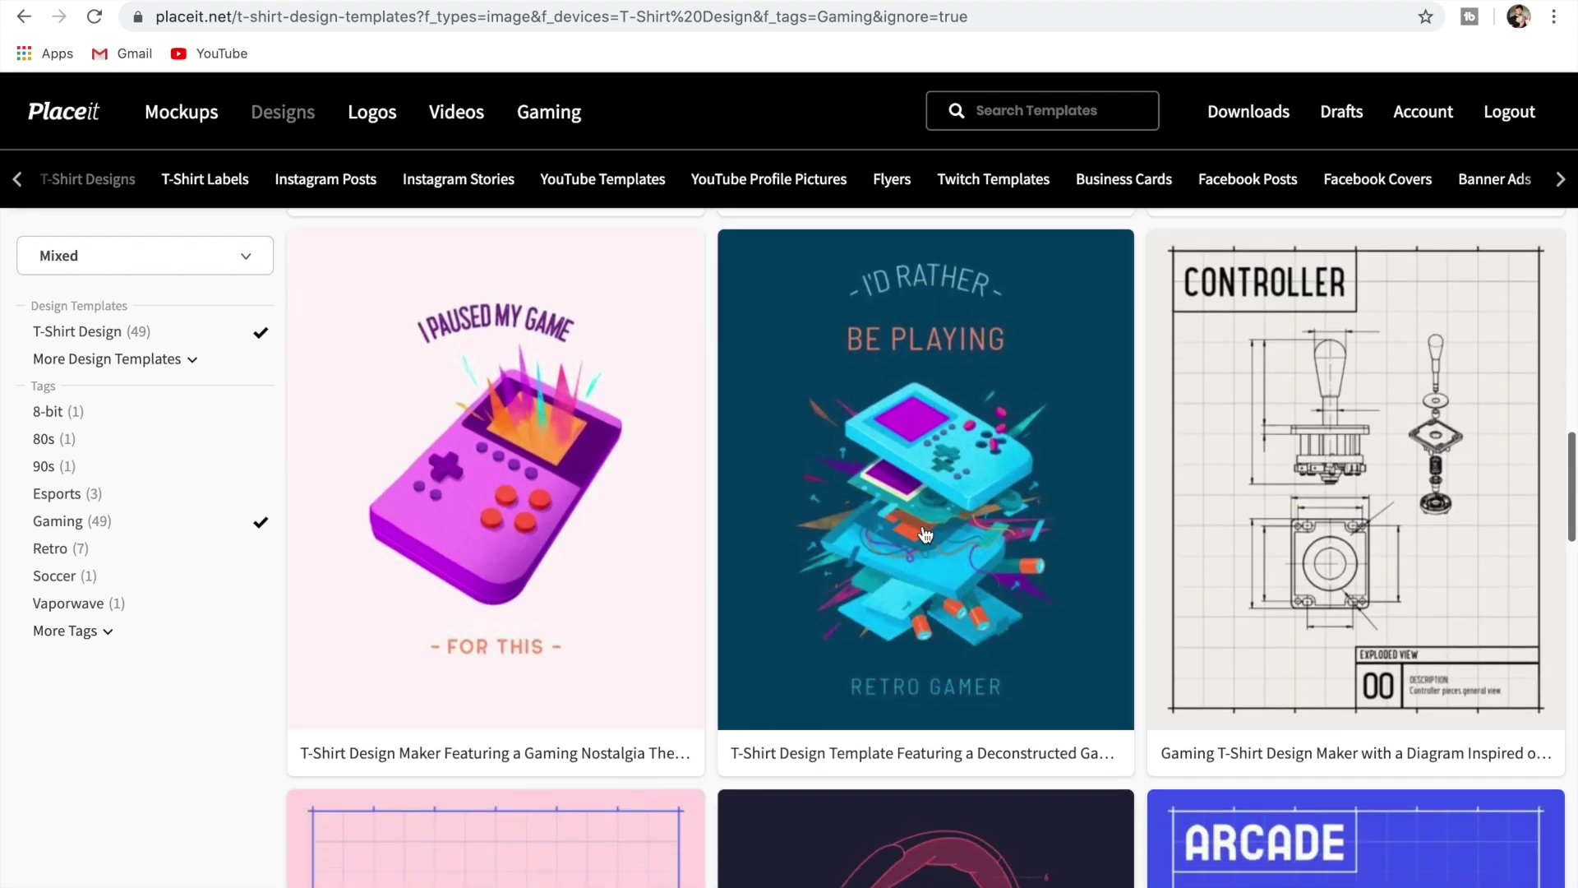
pyautogui.scroll(-2, 926, 536)
pyautogui.scroll(2, 925, 535)
pyautogui.scroll(-3, 977, 496)
pyautogui.scroll(-10, 977, 495)
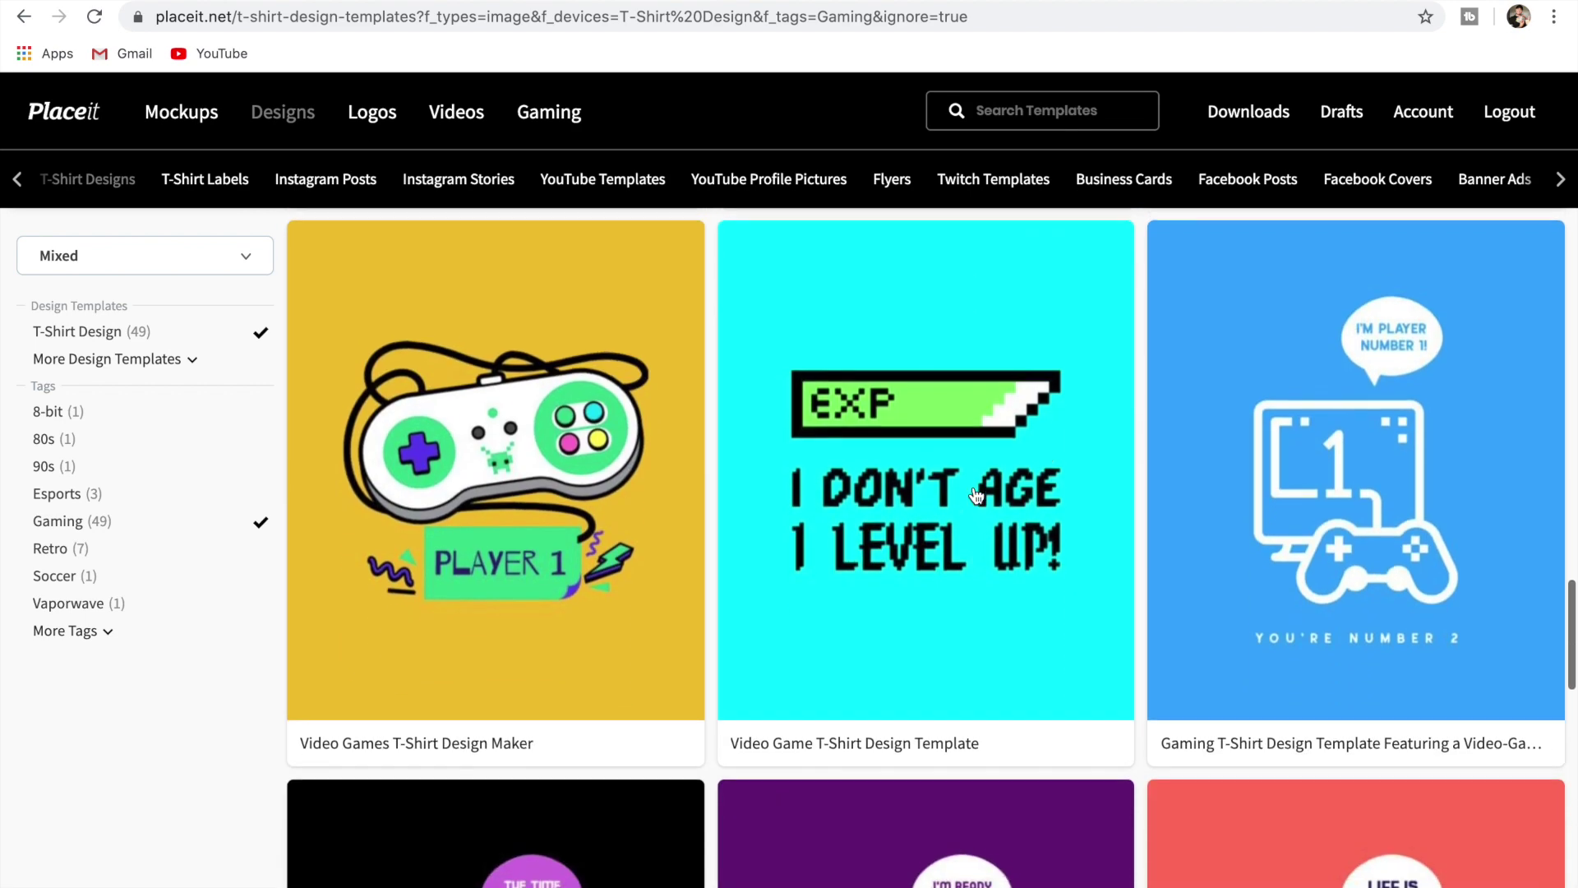
pyautogui.scroll(10, 977, 496)
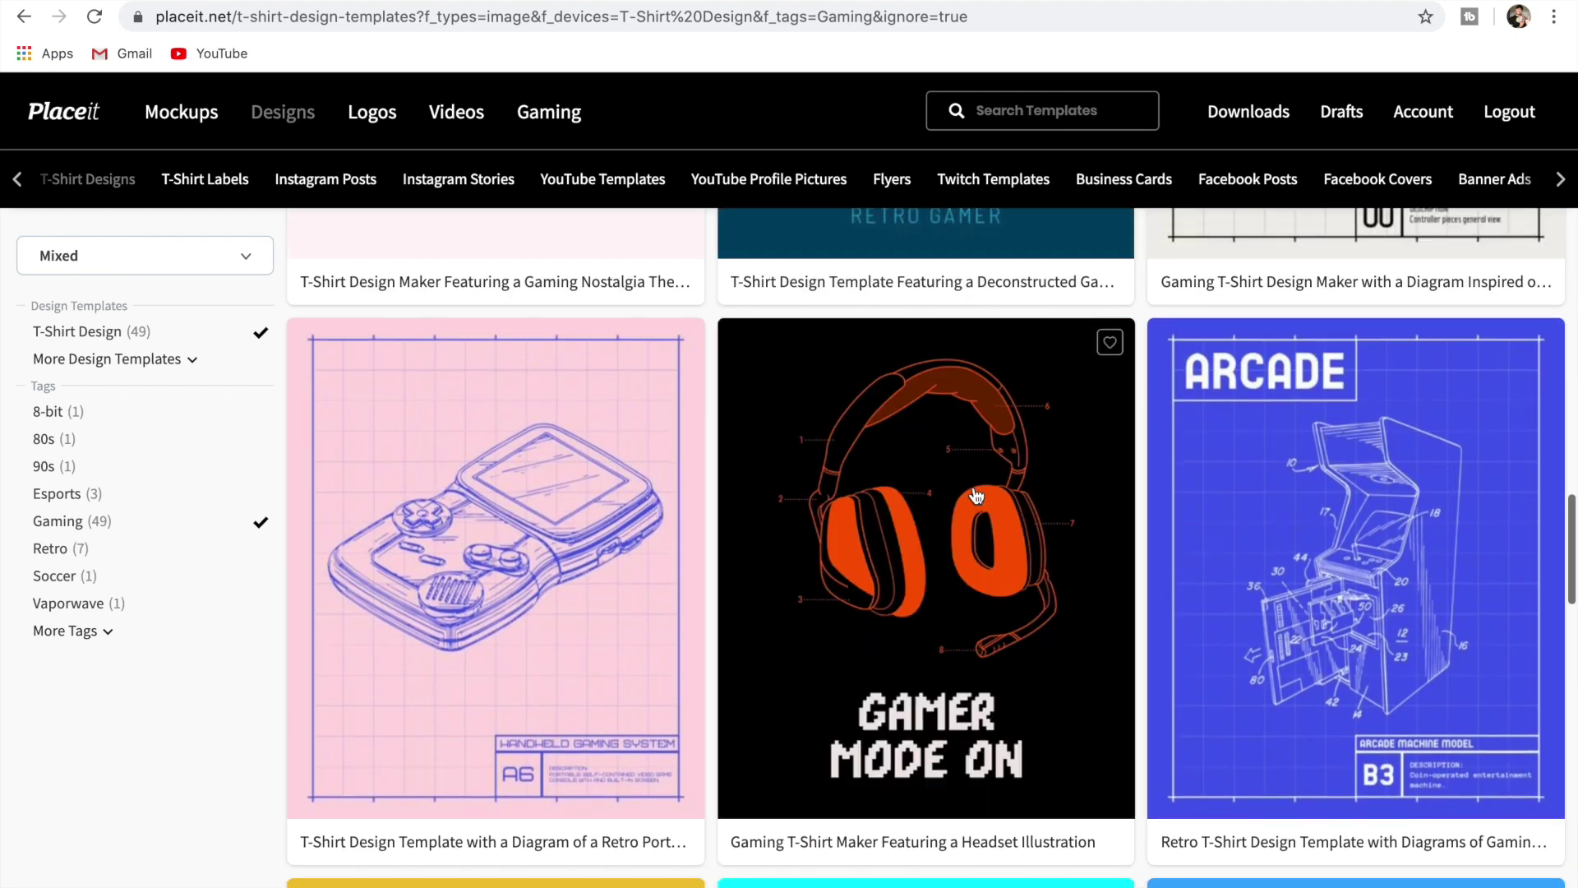
pyautogui.click(977, 496)
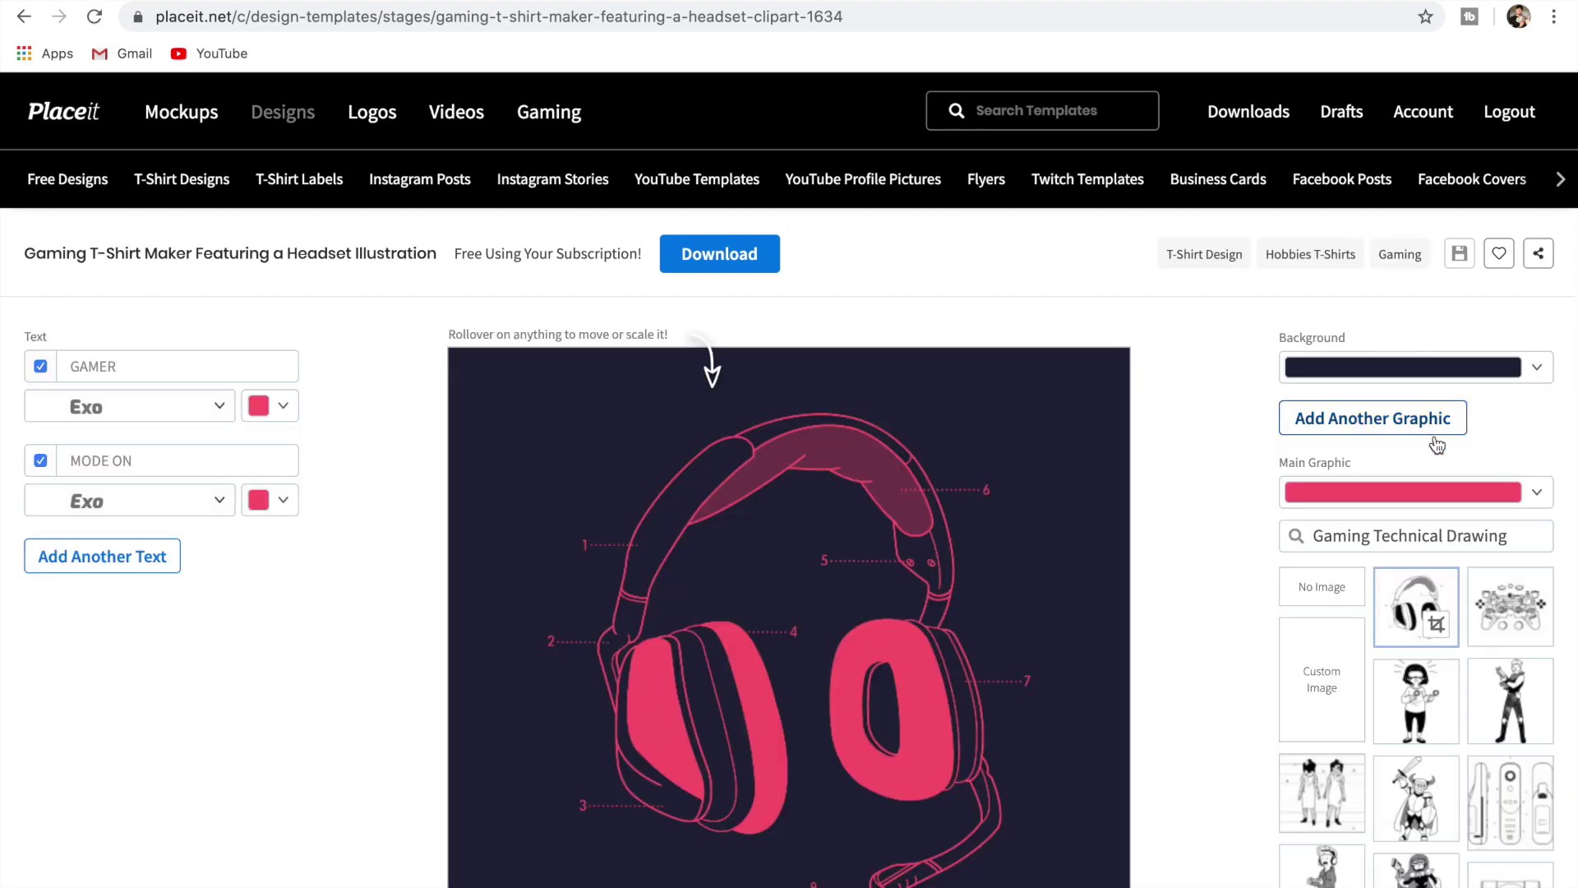
# Make the design's background transparent and close the color palette
pyautogui.scroll(-2, 1171, 564)
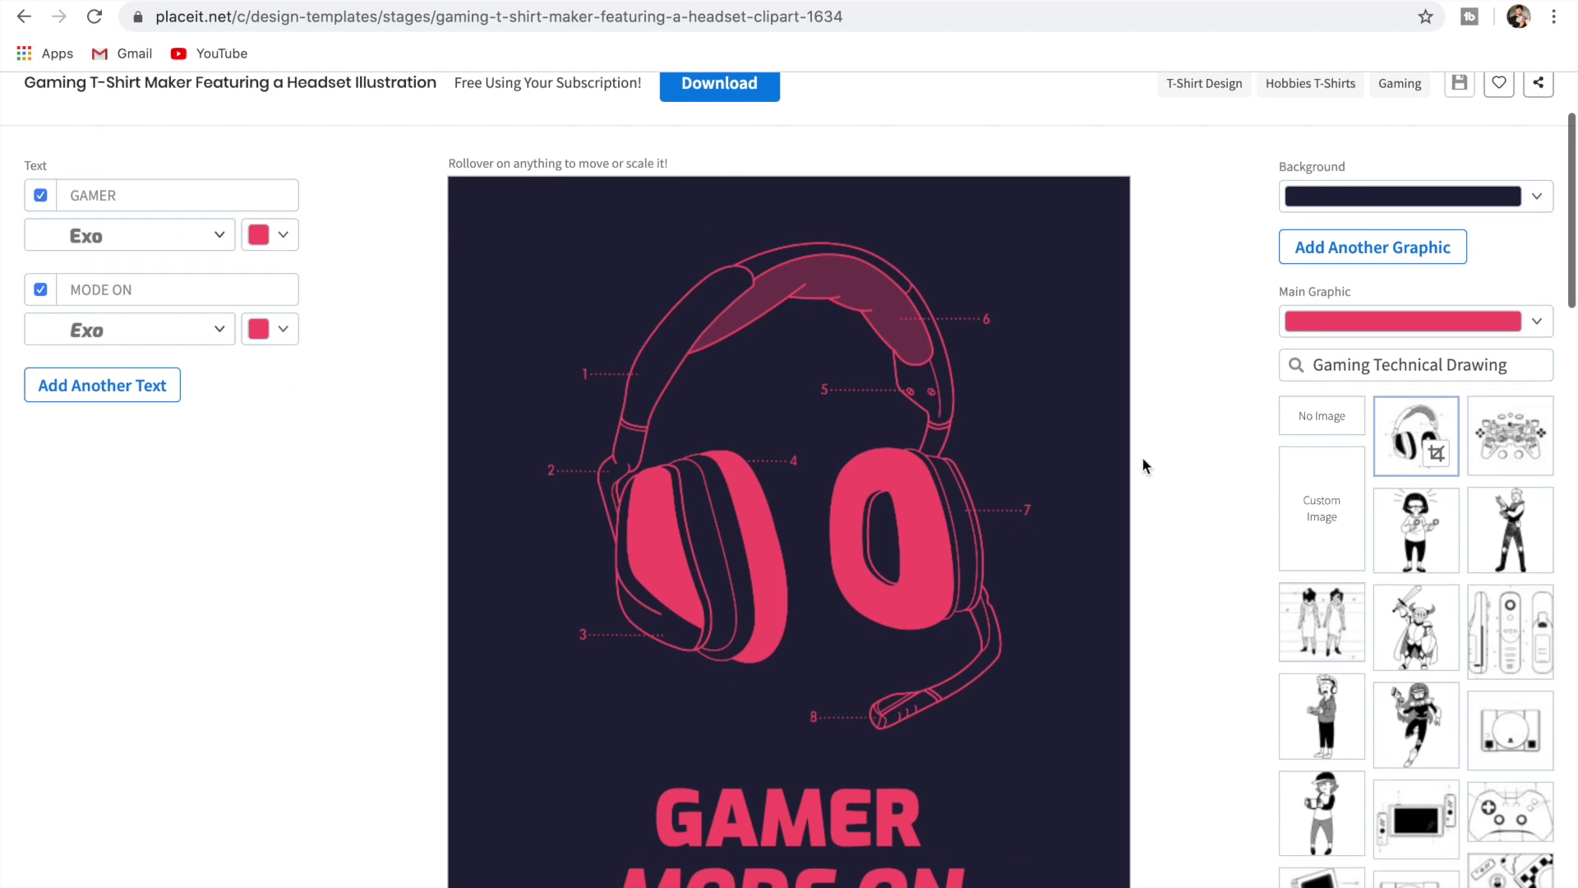
pyautogui.click(1535, 197)
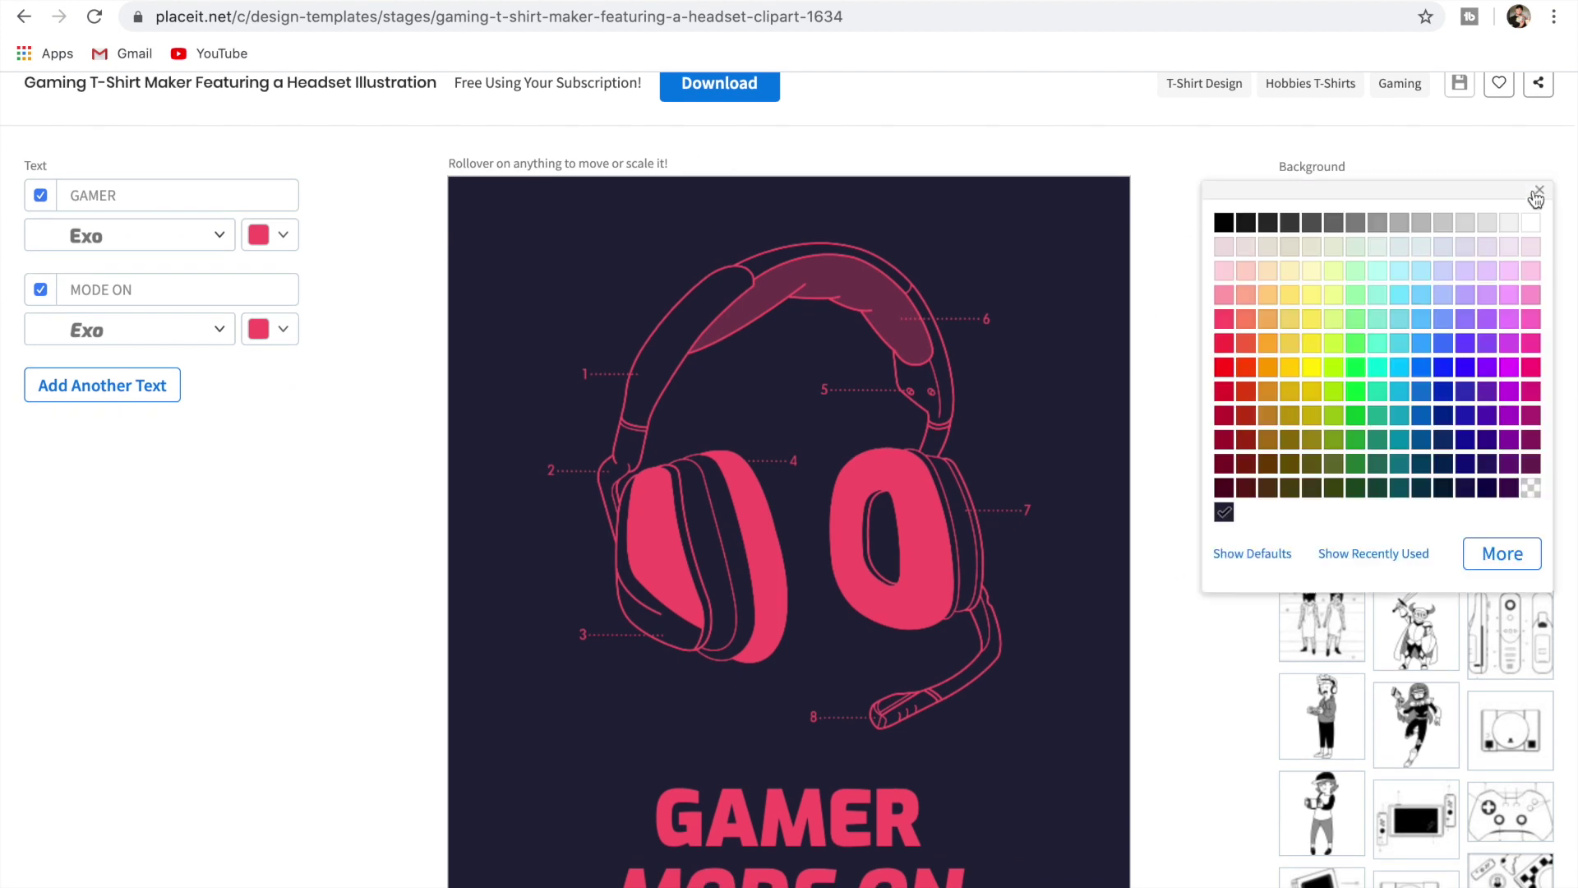
pyautogui.click(1534, 491)
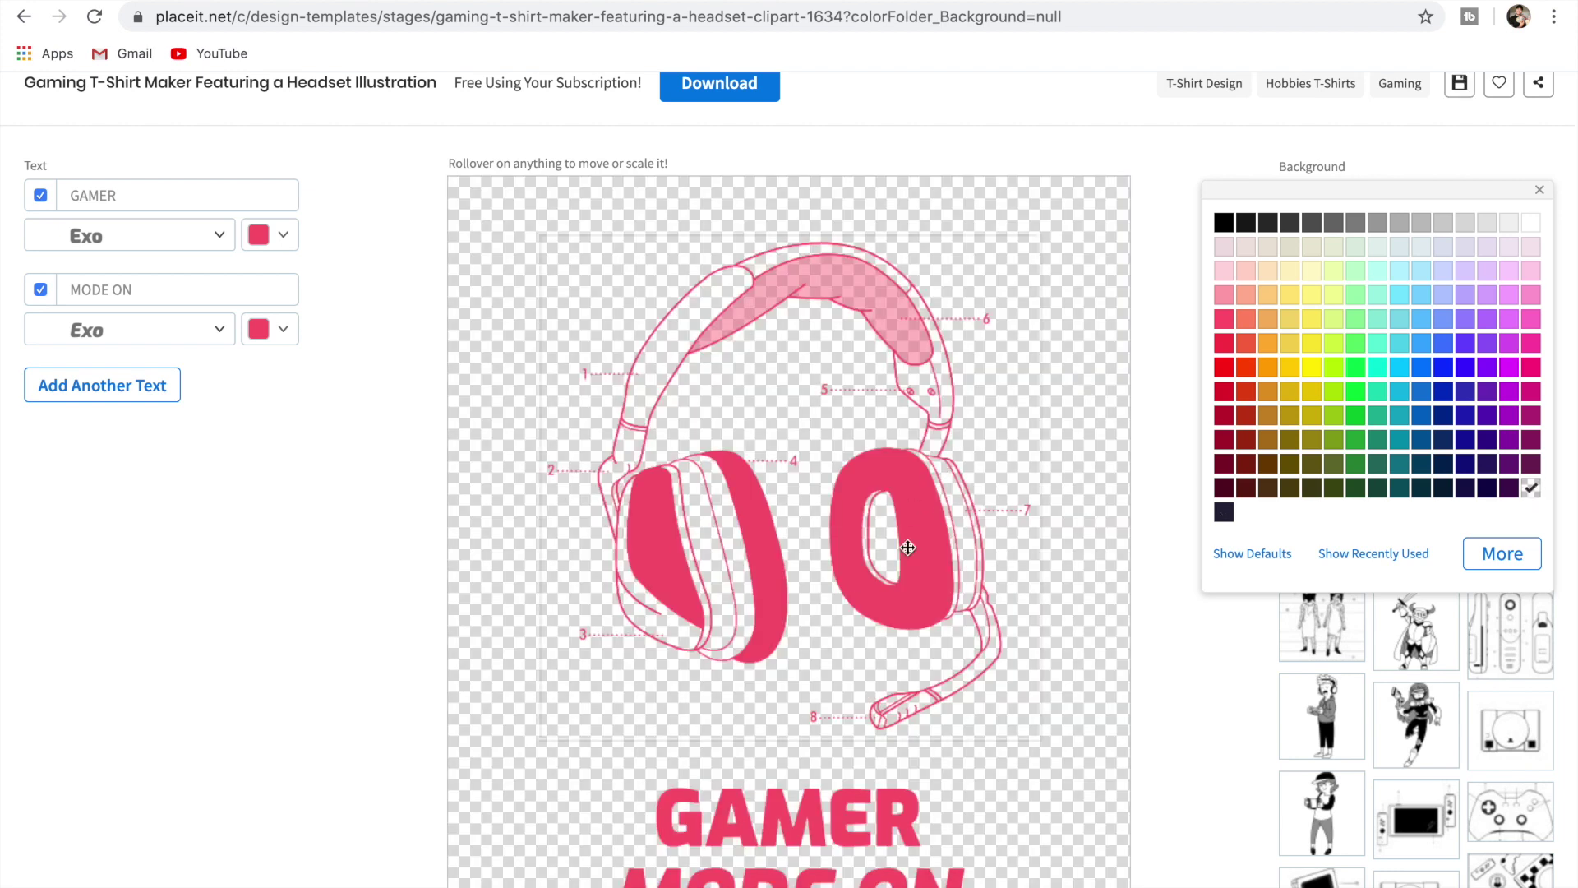
pyautogui.click(1171, 550)
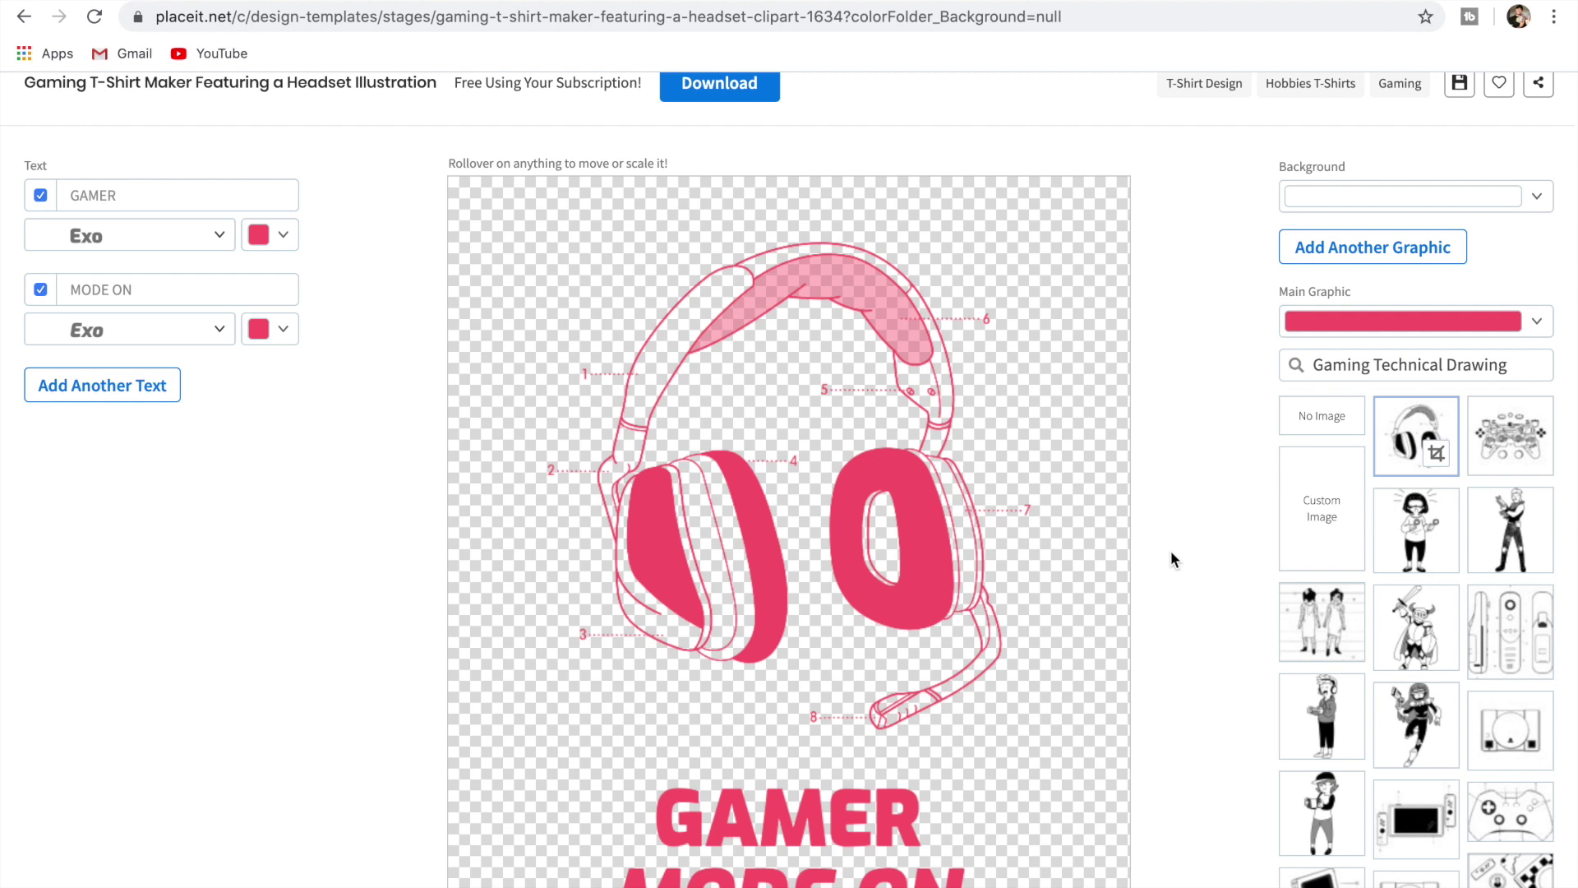
# Try the remote controller diagram and the martial-arts fighter as main graphic, and switch back to the headset
pyautogui.scroll(-2, 1171, 550)
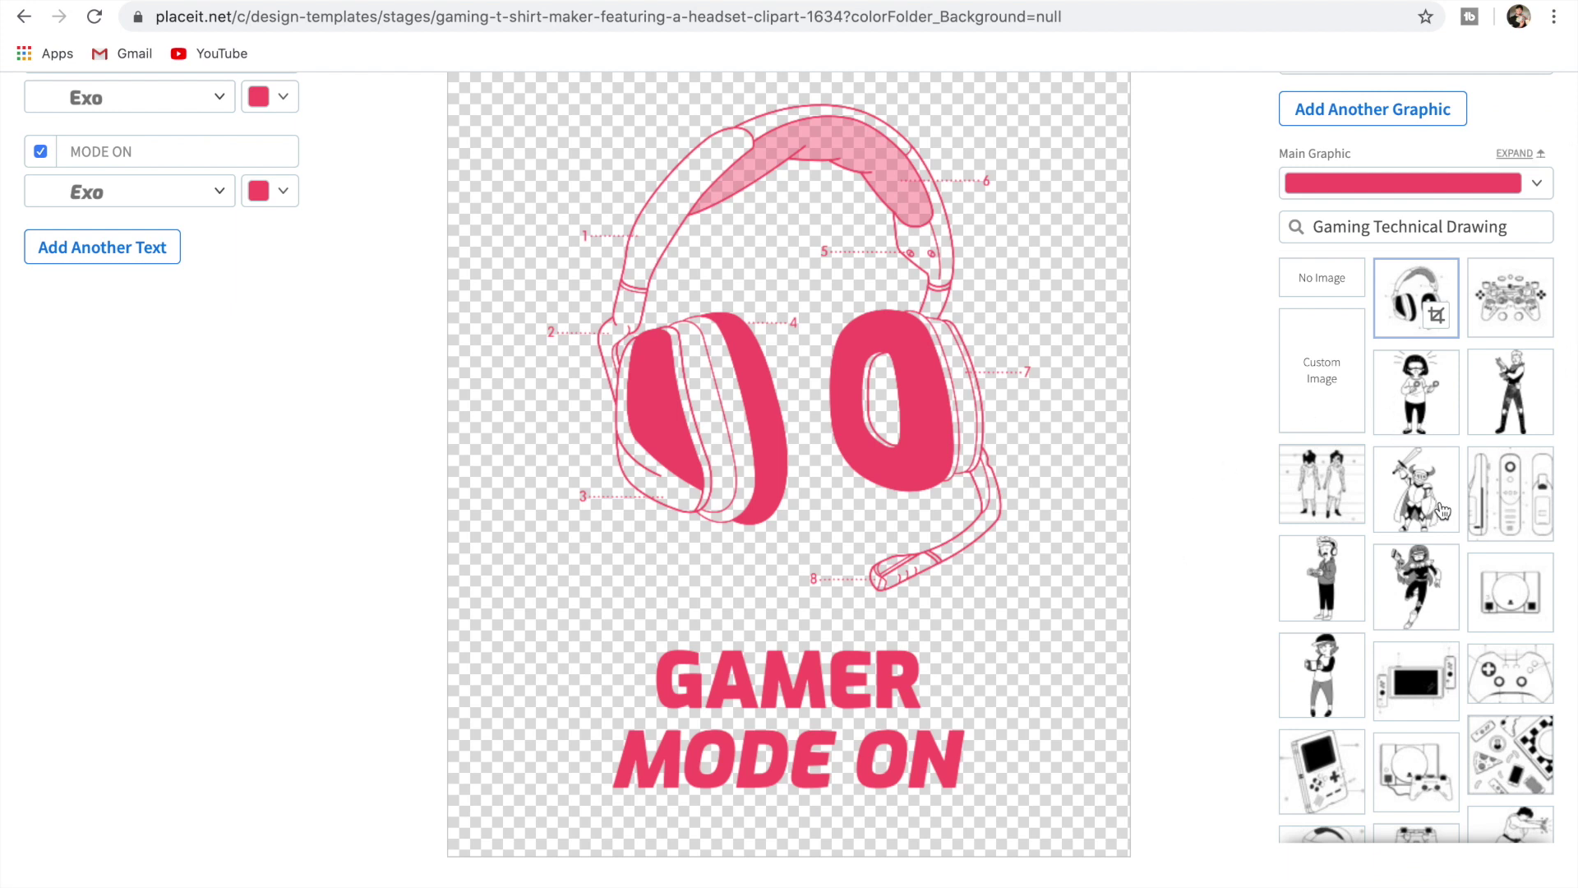
pyautogui.click(1497, 512)
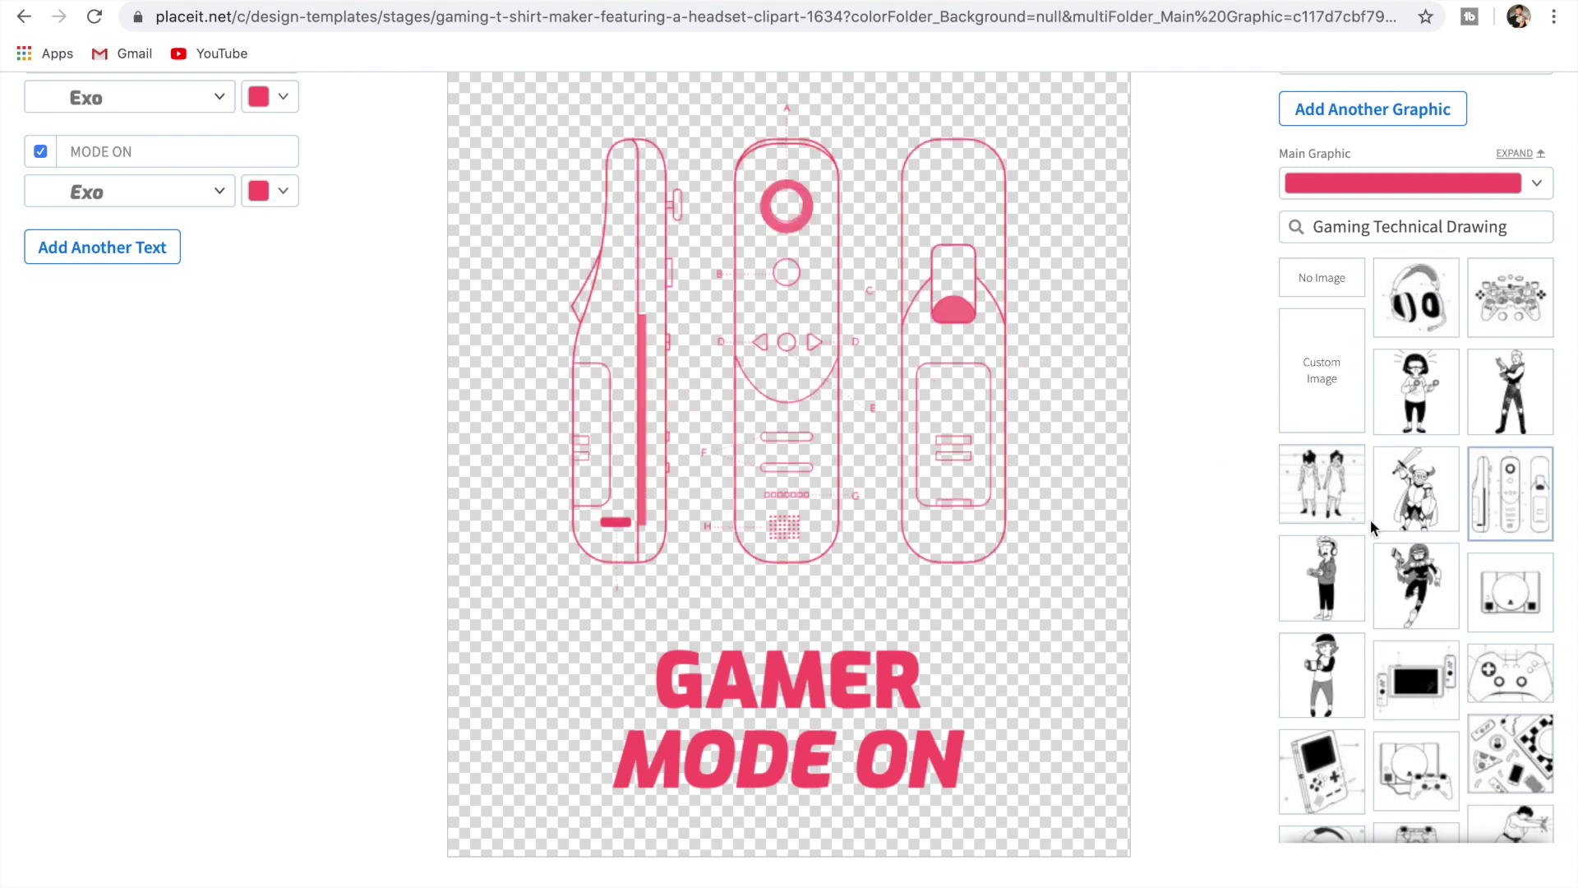
pyautogui.click(1389, 579)
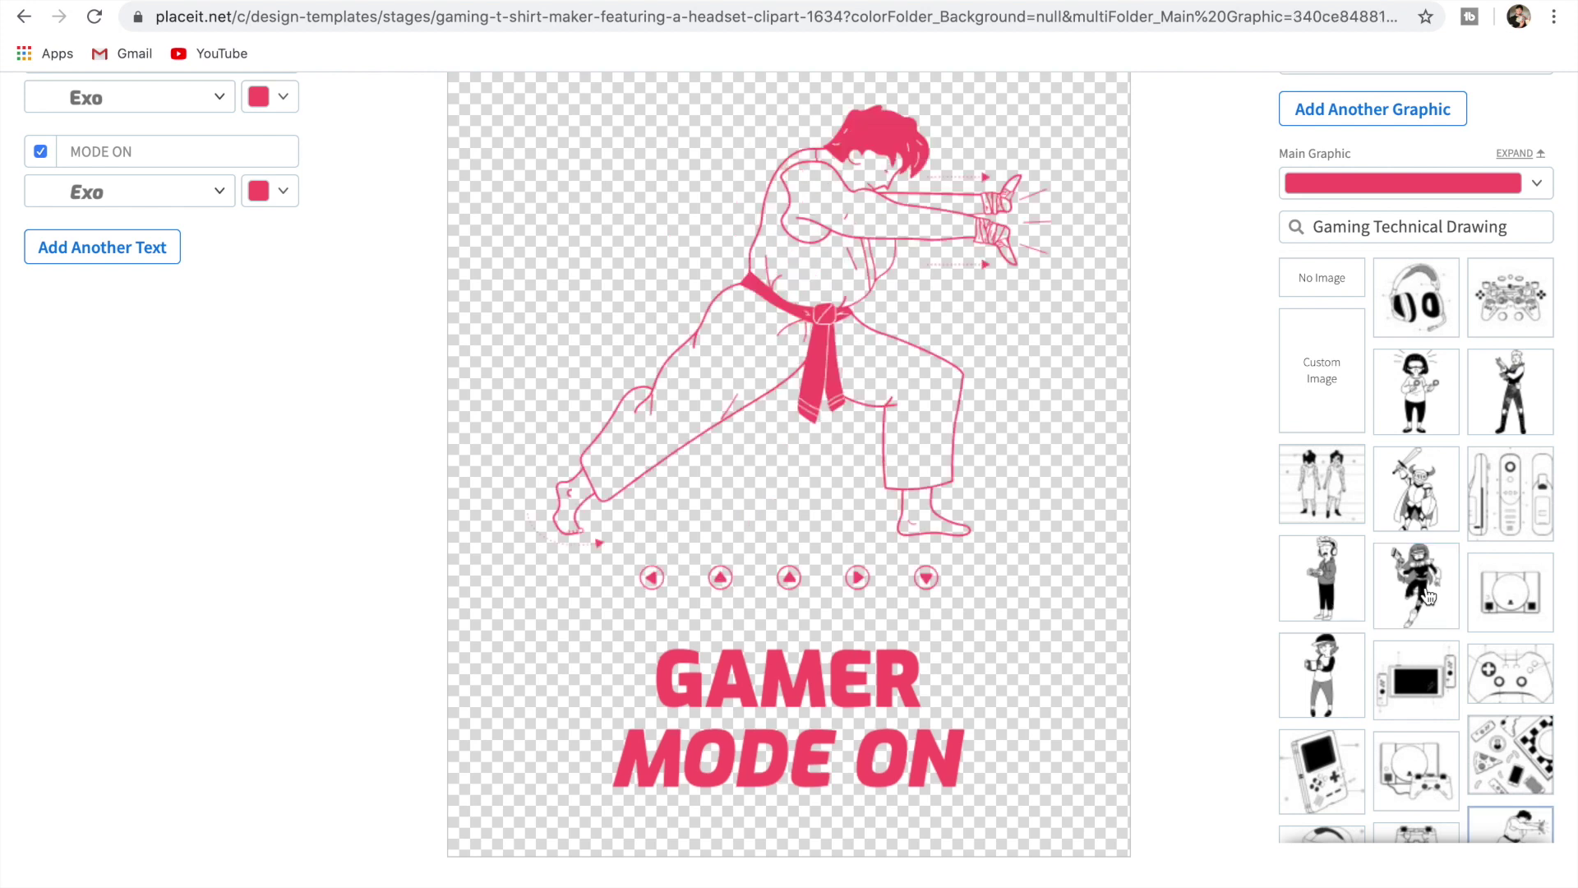
pyautogui.click(1411, 315)
# Try bright green on the headset graphic, and settle on saturated blue as its color
pyautogui.scroll(1, 1157, 448)
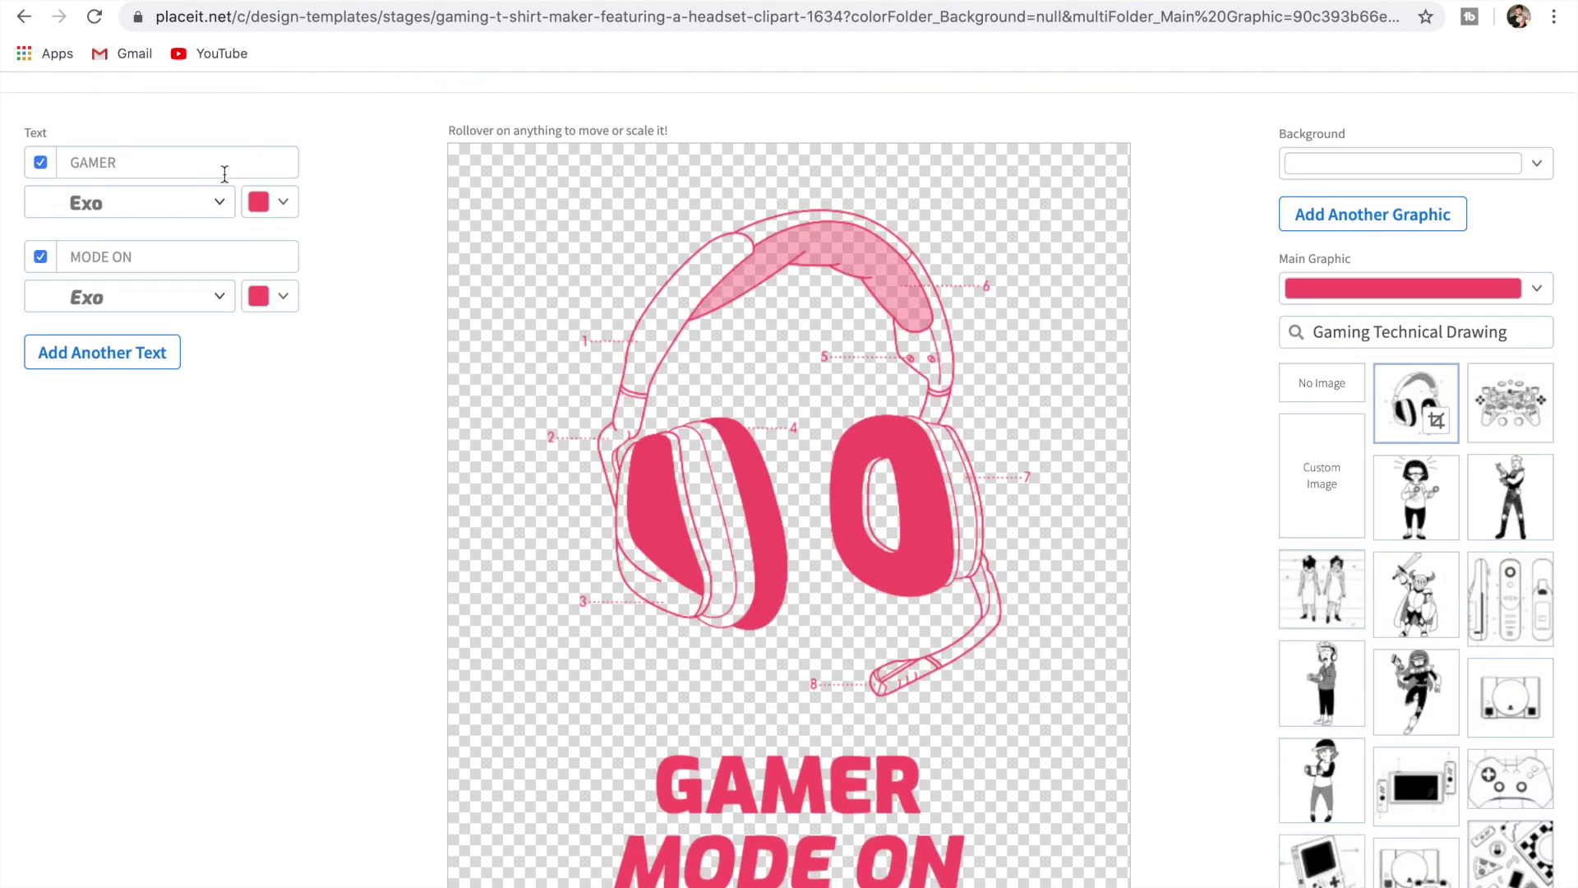
pyautogui.click(1534, 296)
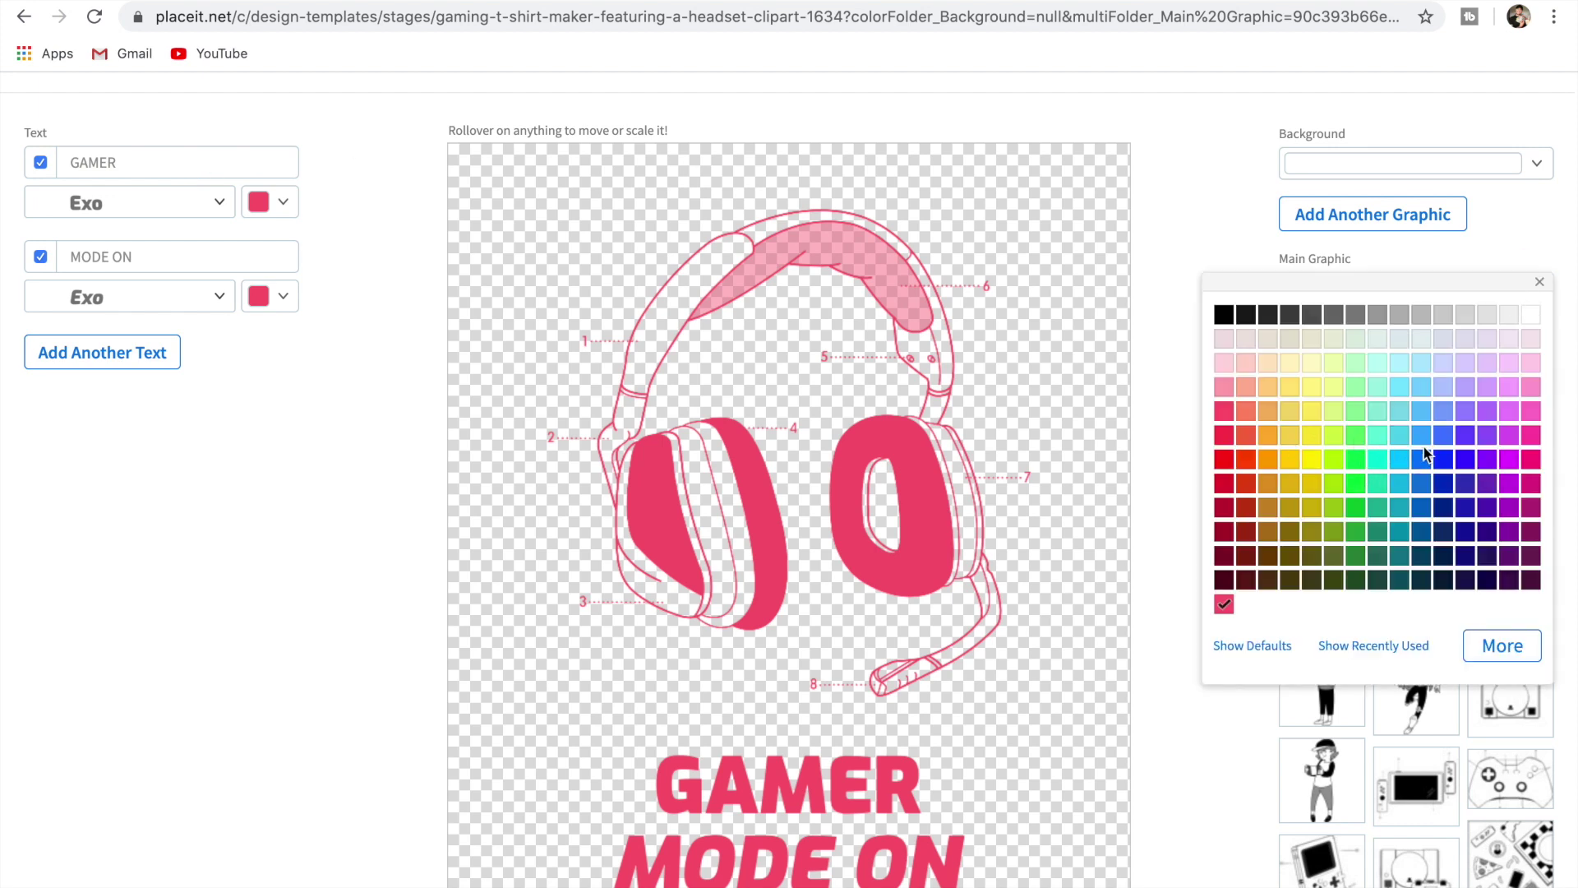
pyautogui.click(1355, 460)
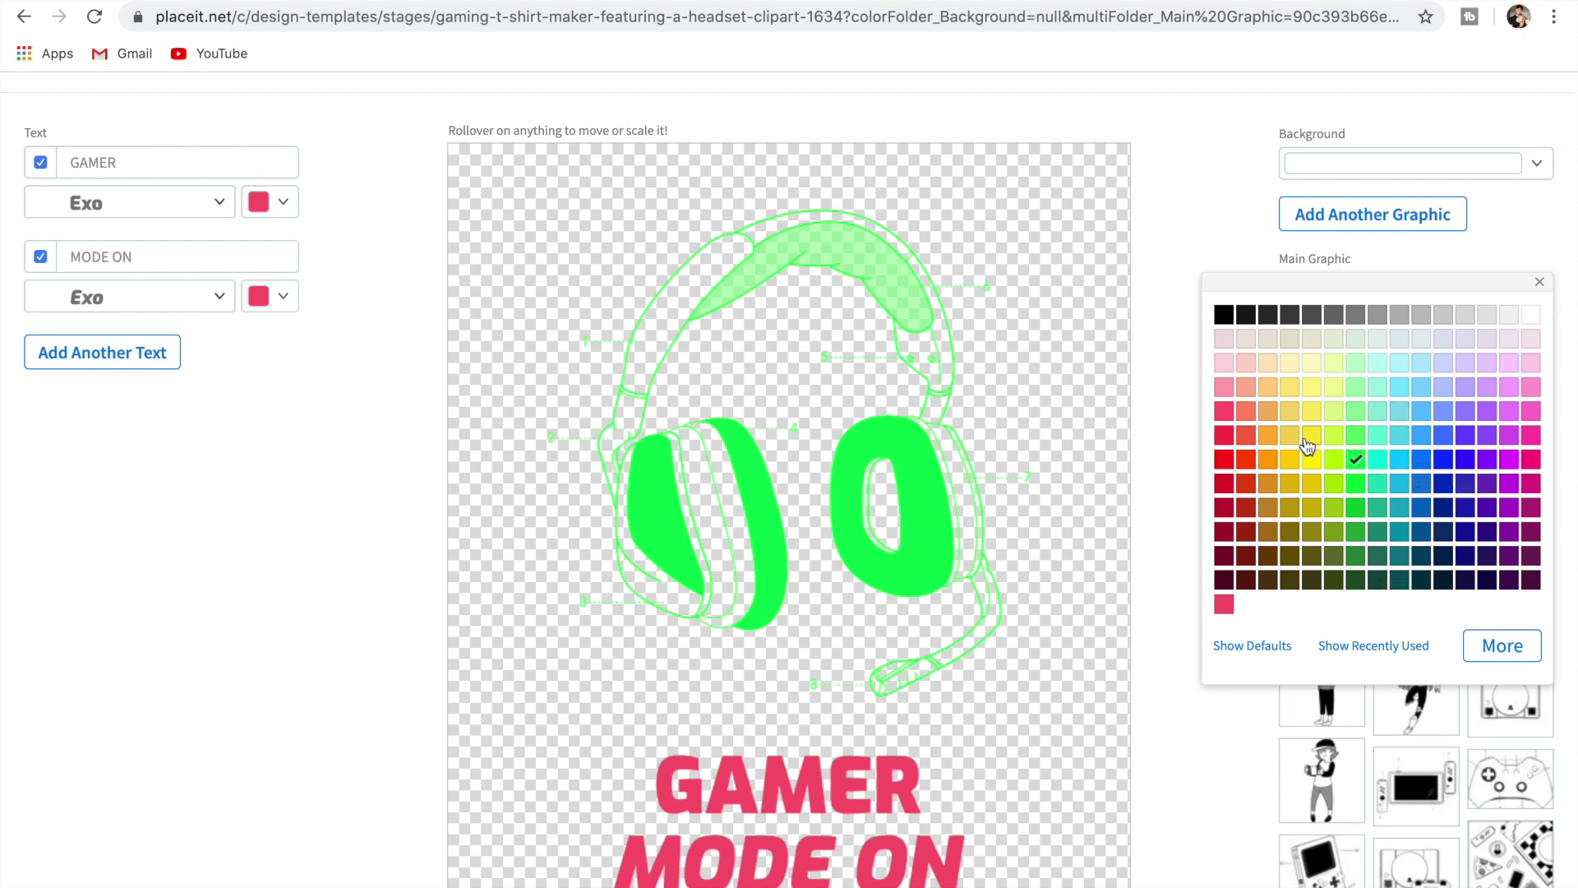
pyautogui.click(1445, 460)
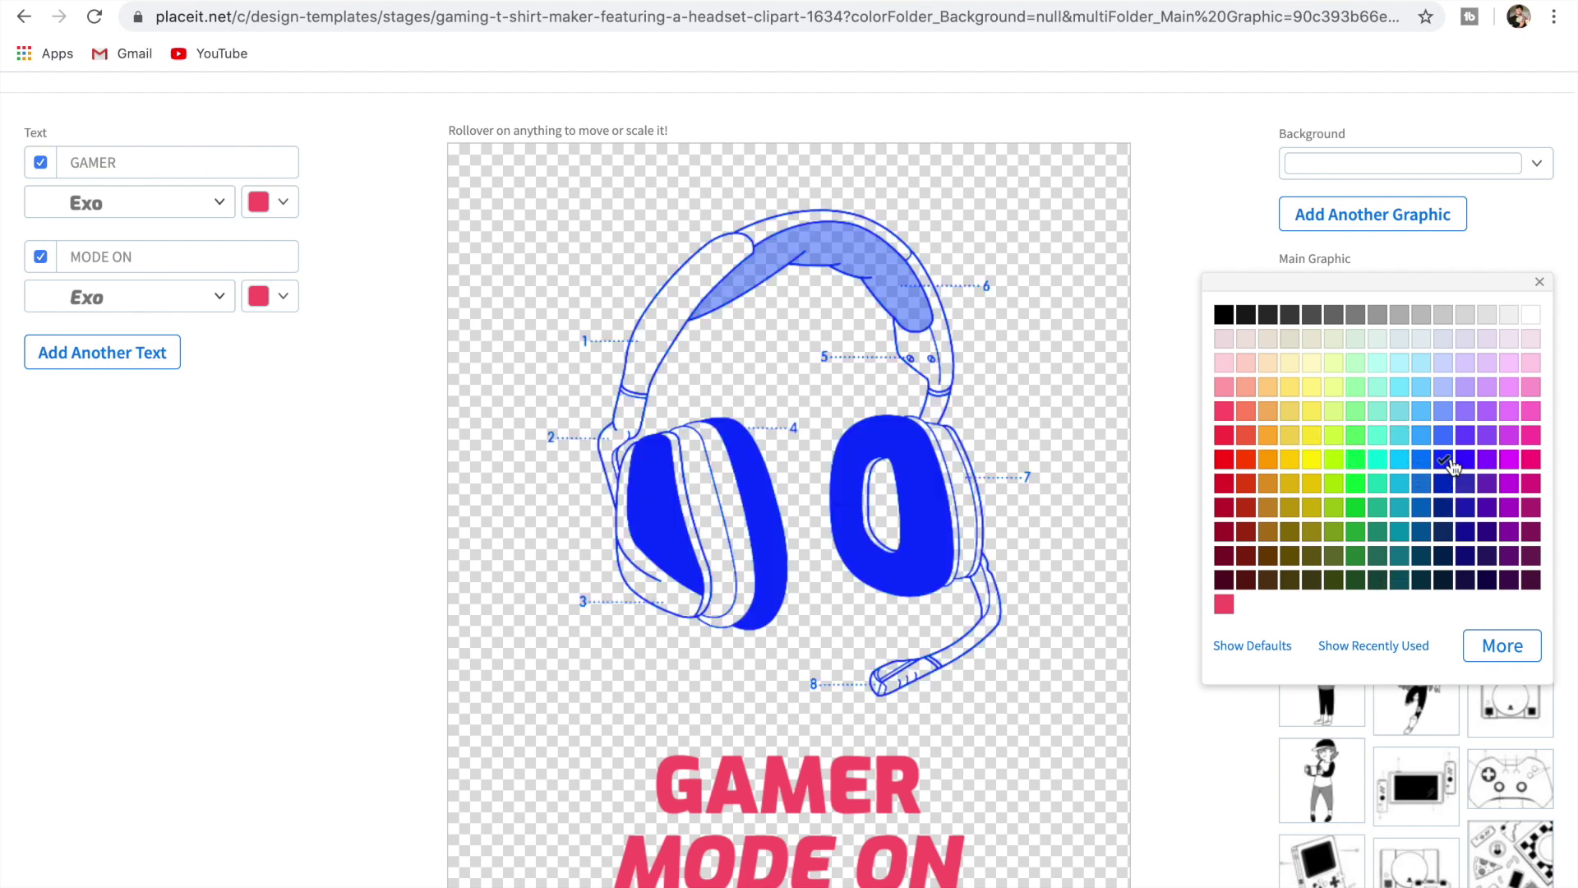
# Replace the design's first text line with "GAME ON" and the second with "WORLD OFF"
pyautogui.doubleClick(155, 162)
pyautogui.write('GAME ON')
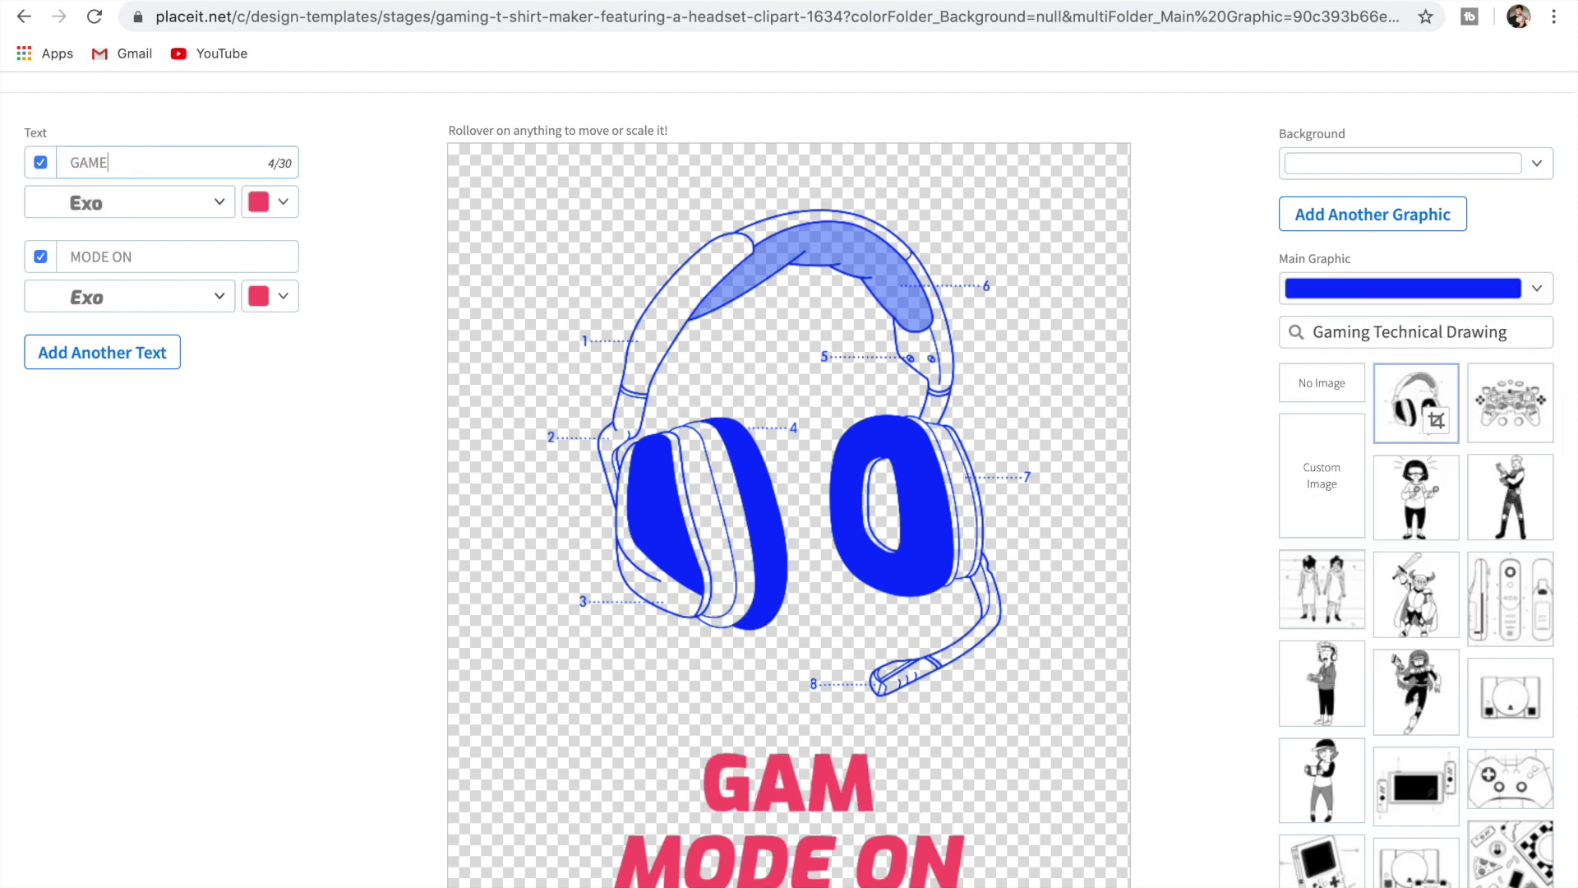
pyautogui.click(114, 294)
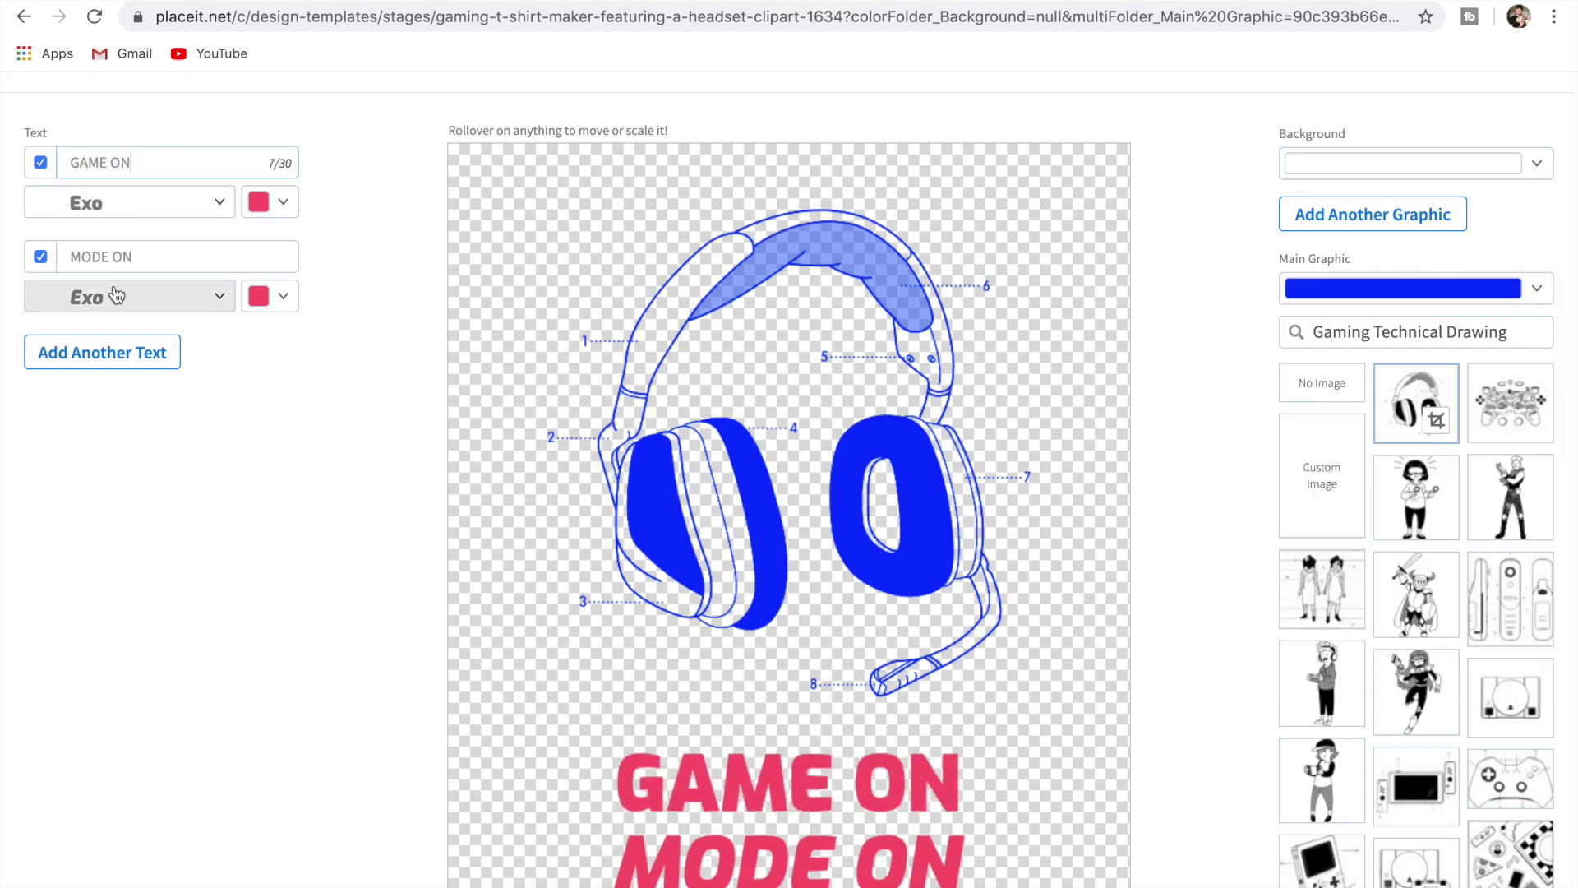
pyautogui.click(164, 245)
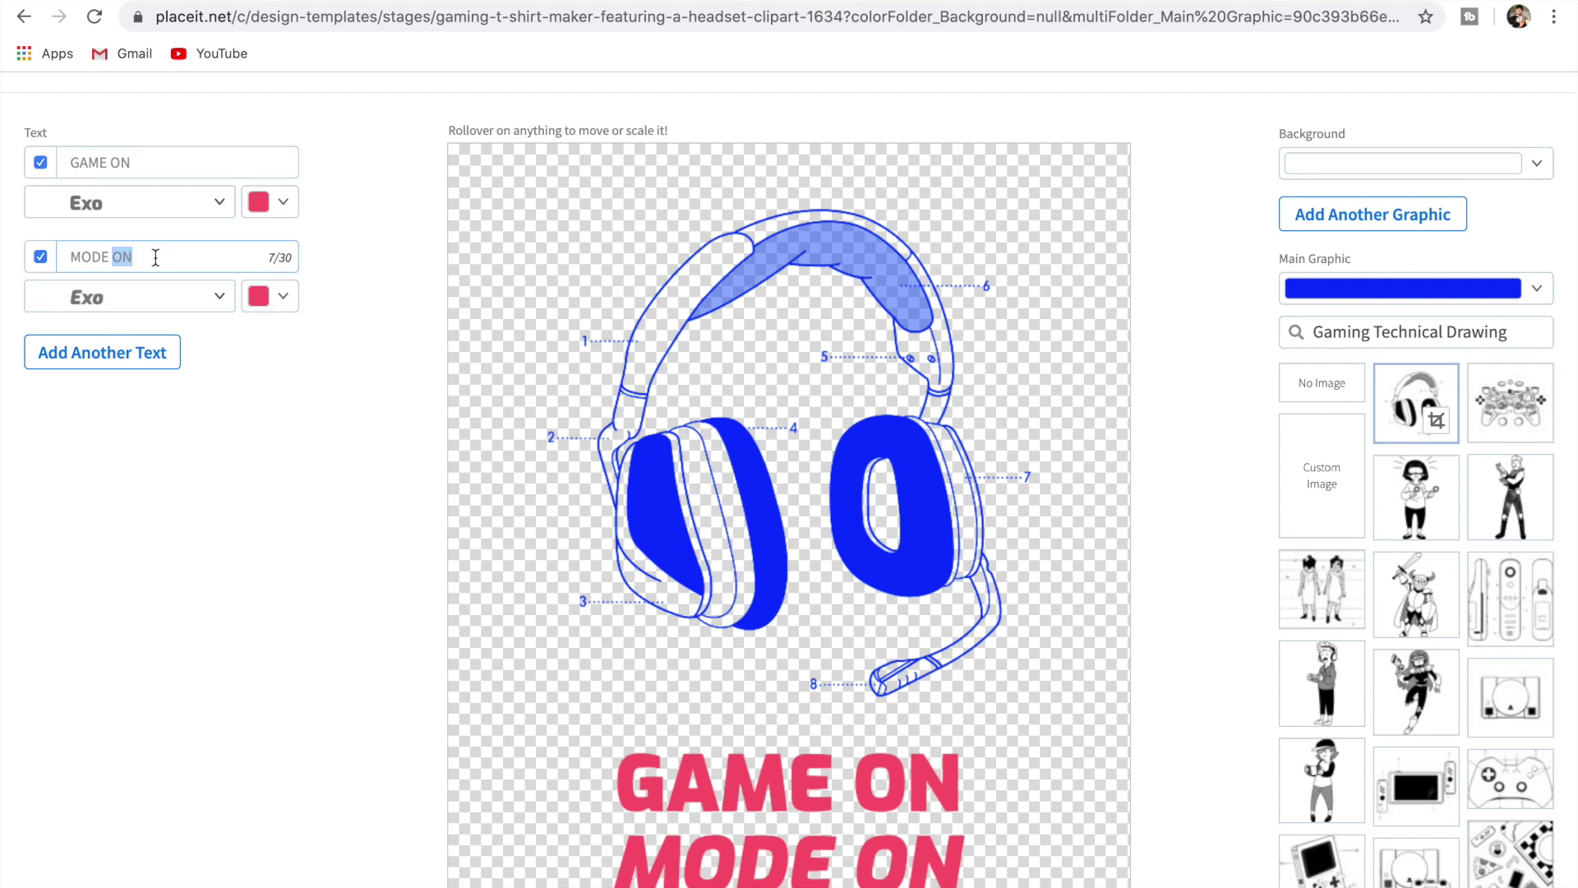
pyautogui.press('BackSpace')
pyautogui.press('BackSpace')
pyautogui.press('BackSpace')
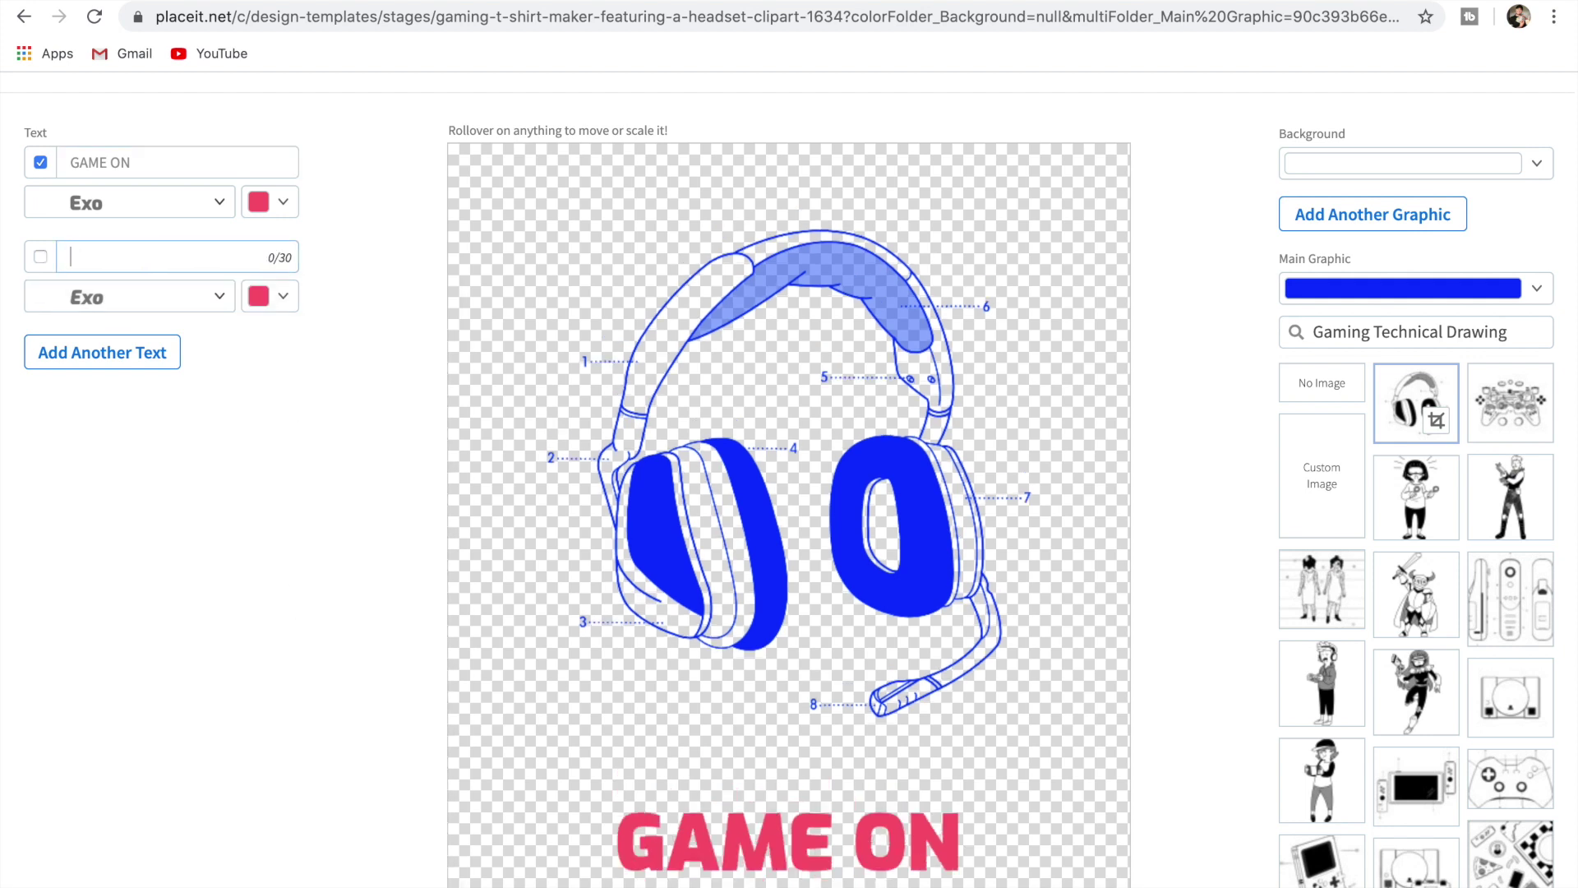
pyautogui.write('WORLD')
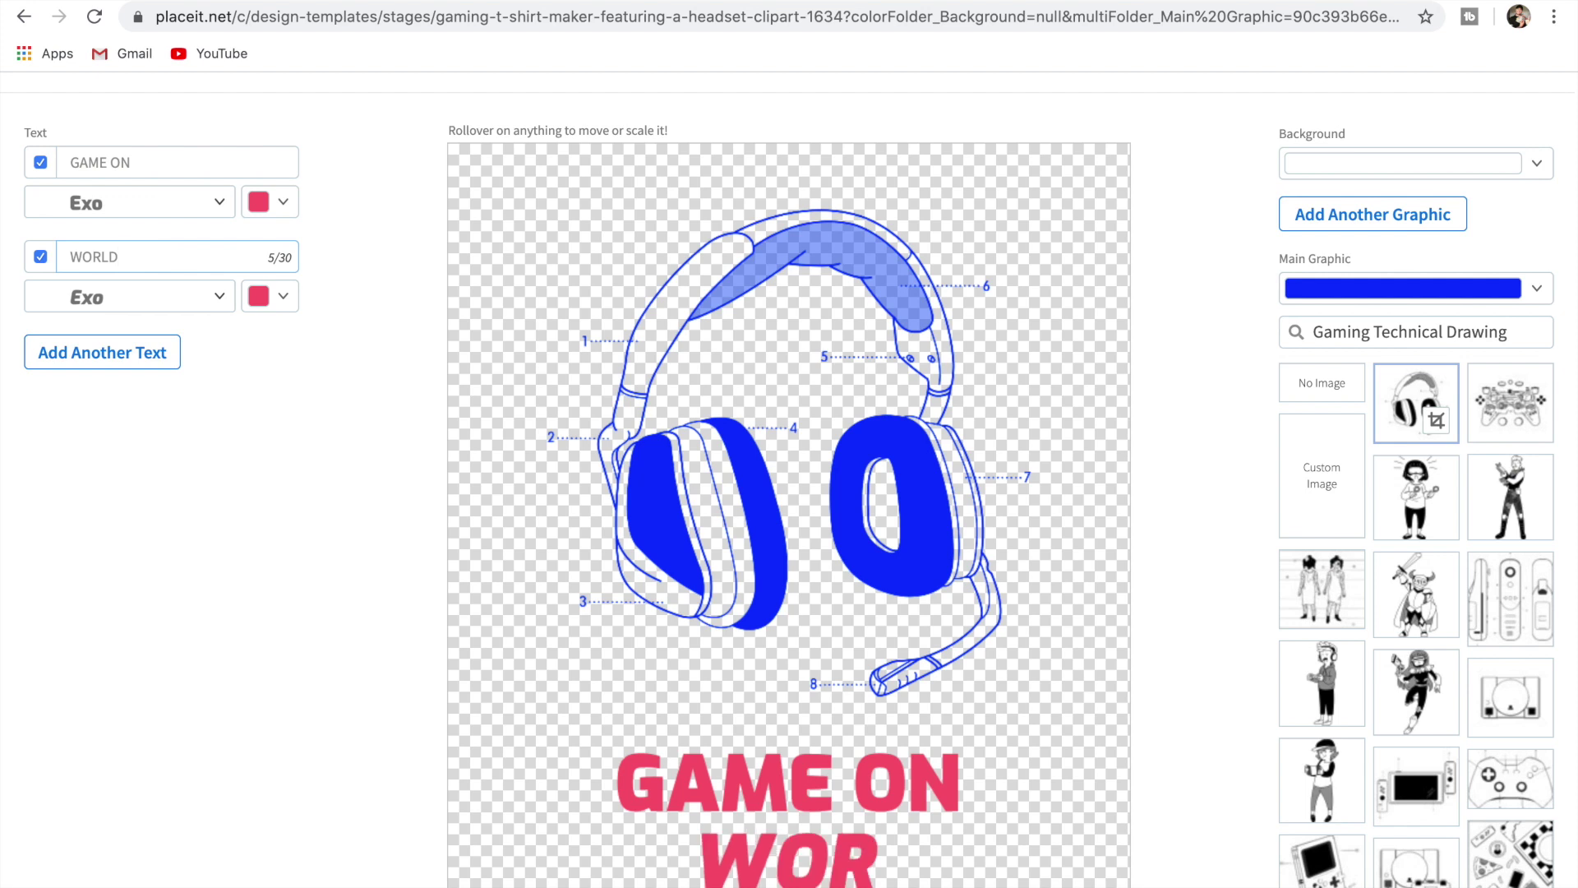
pyautogui.write(' OFF')
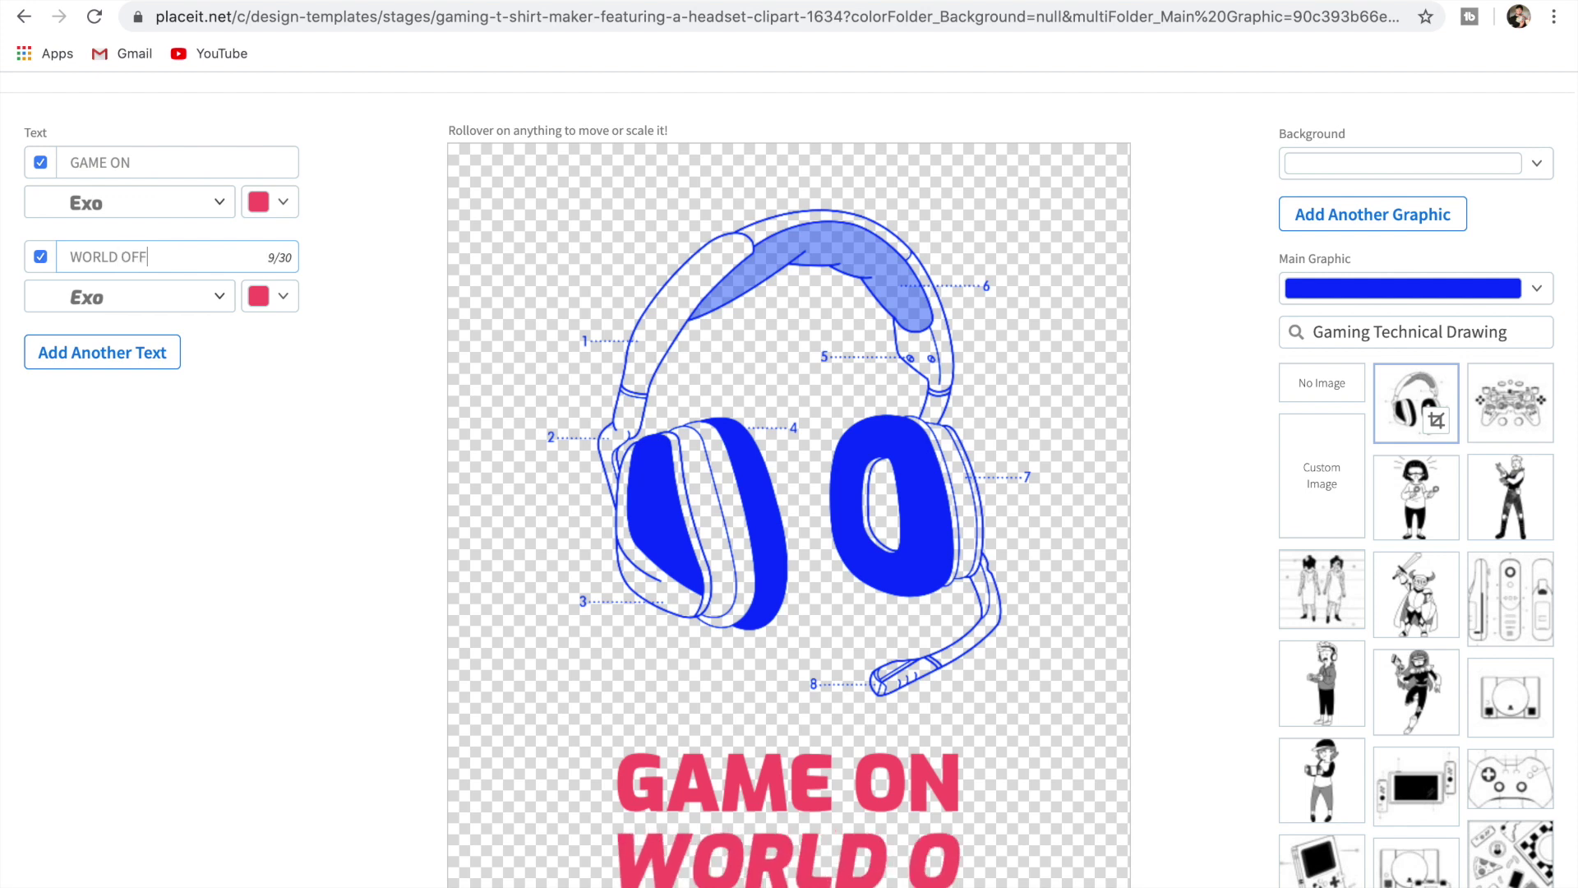
# Recolor both text lines in the same saturated blue as the headset graphic
pyautogui.click(283, 206)
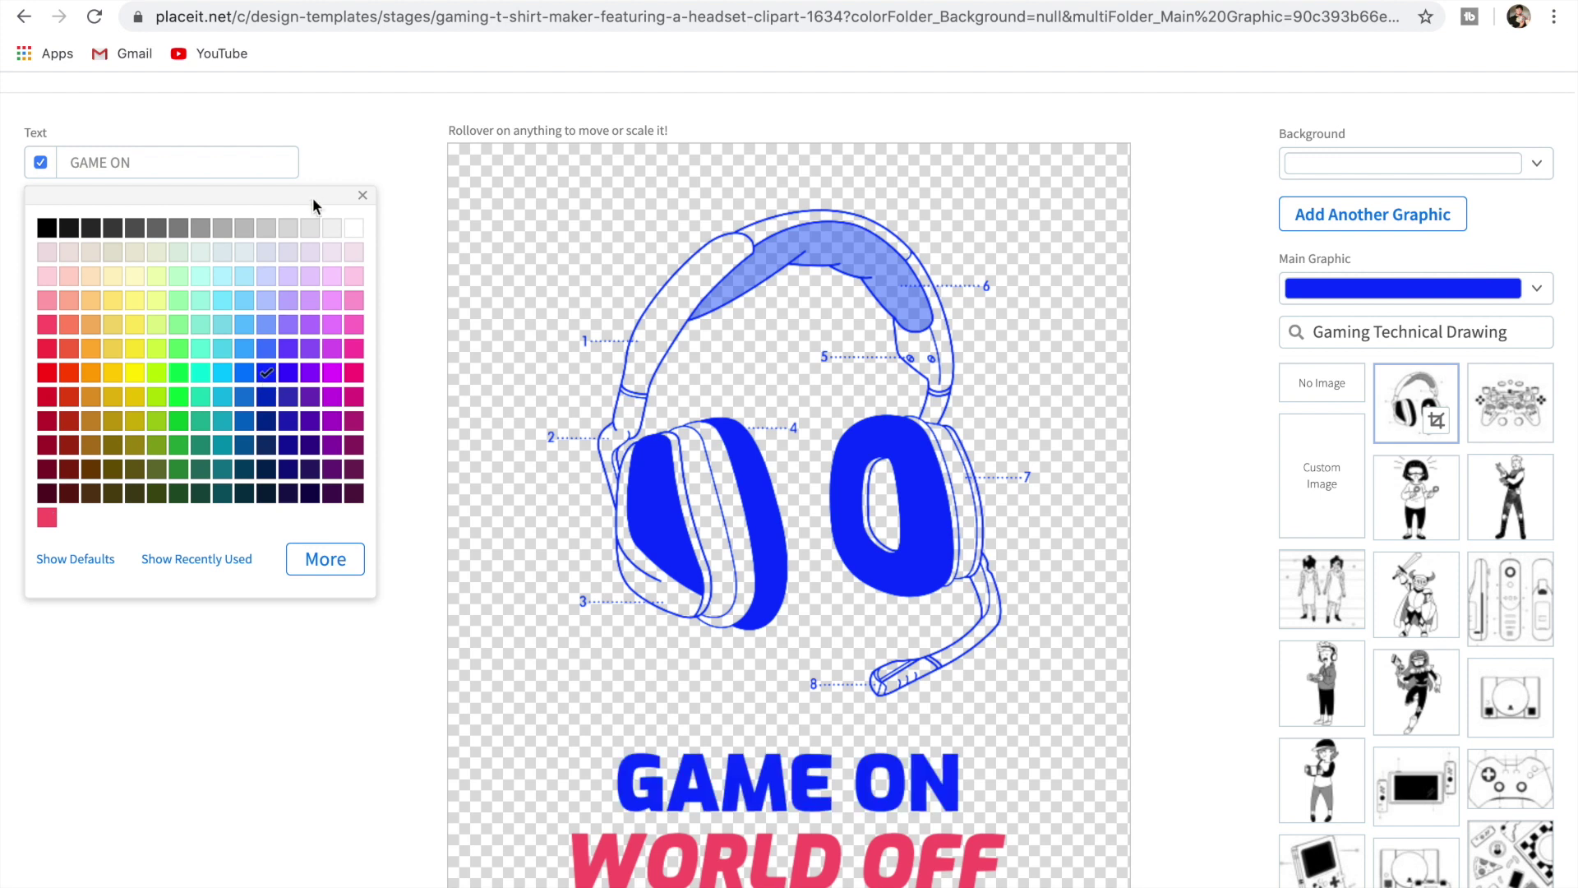
pyautogui.click(346, 156)
pyautogui.click(265, 307)
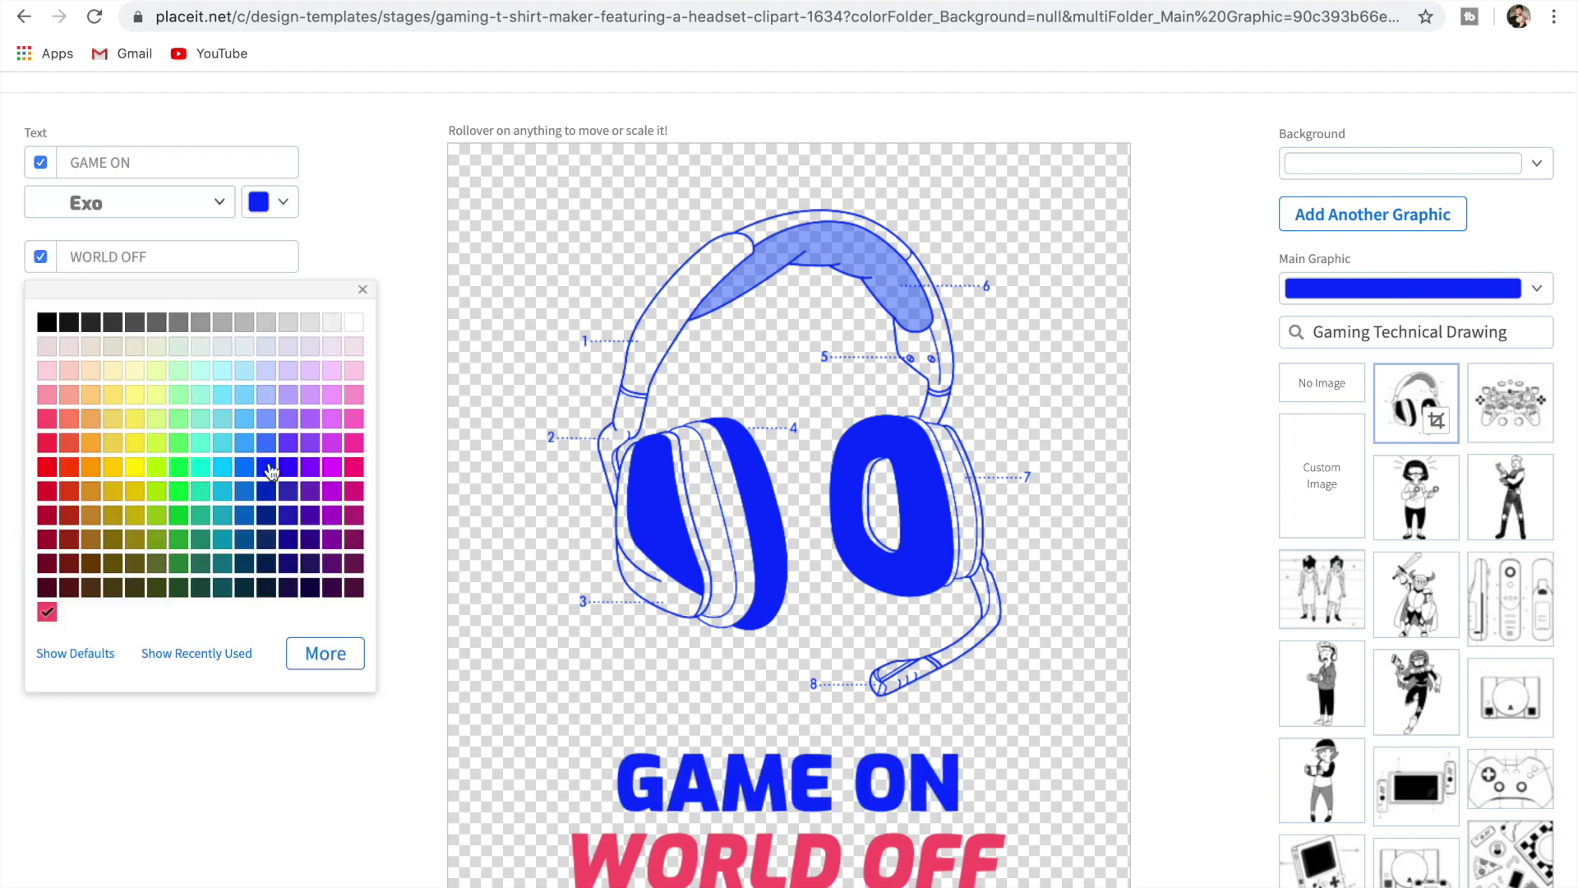
pyautogui.click(267, 468)
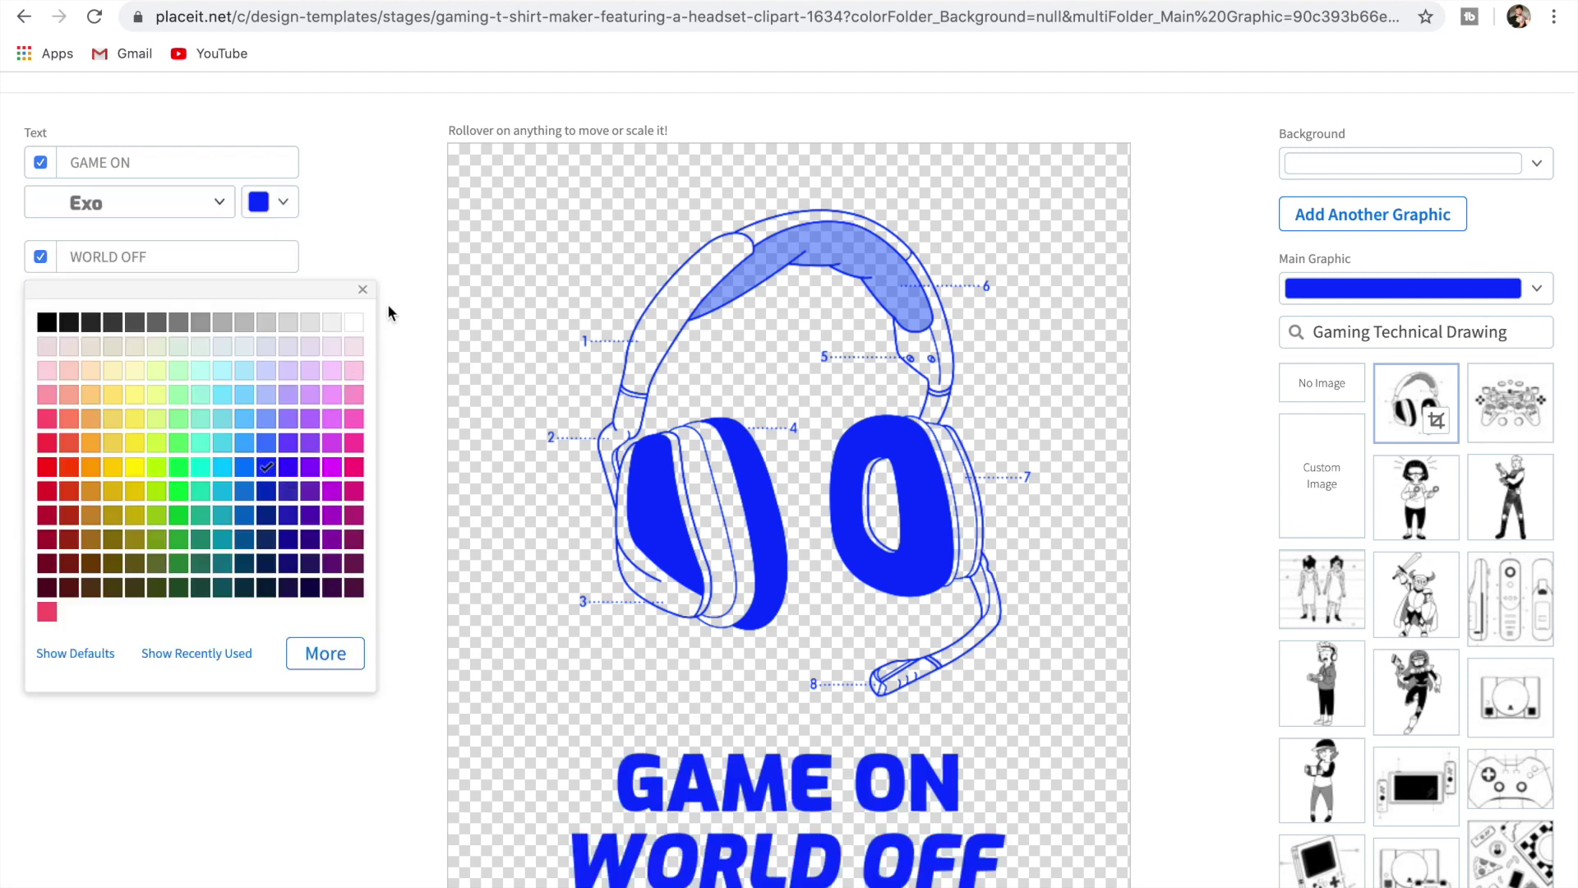
pyautogui.click(380, 243)
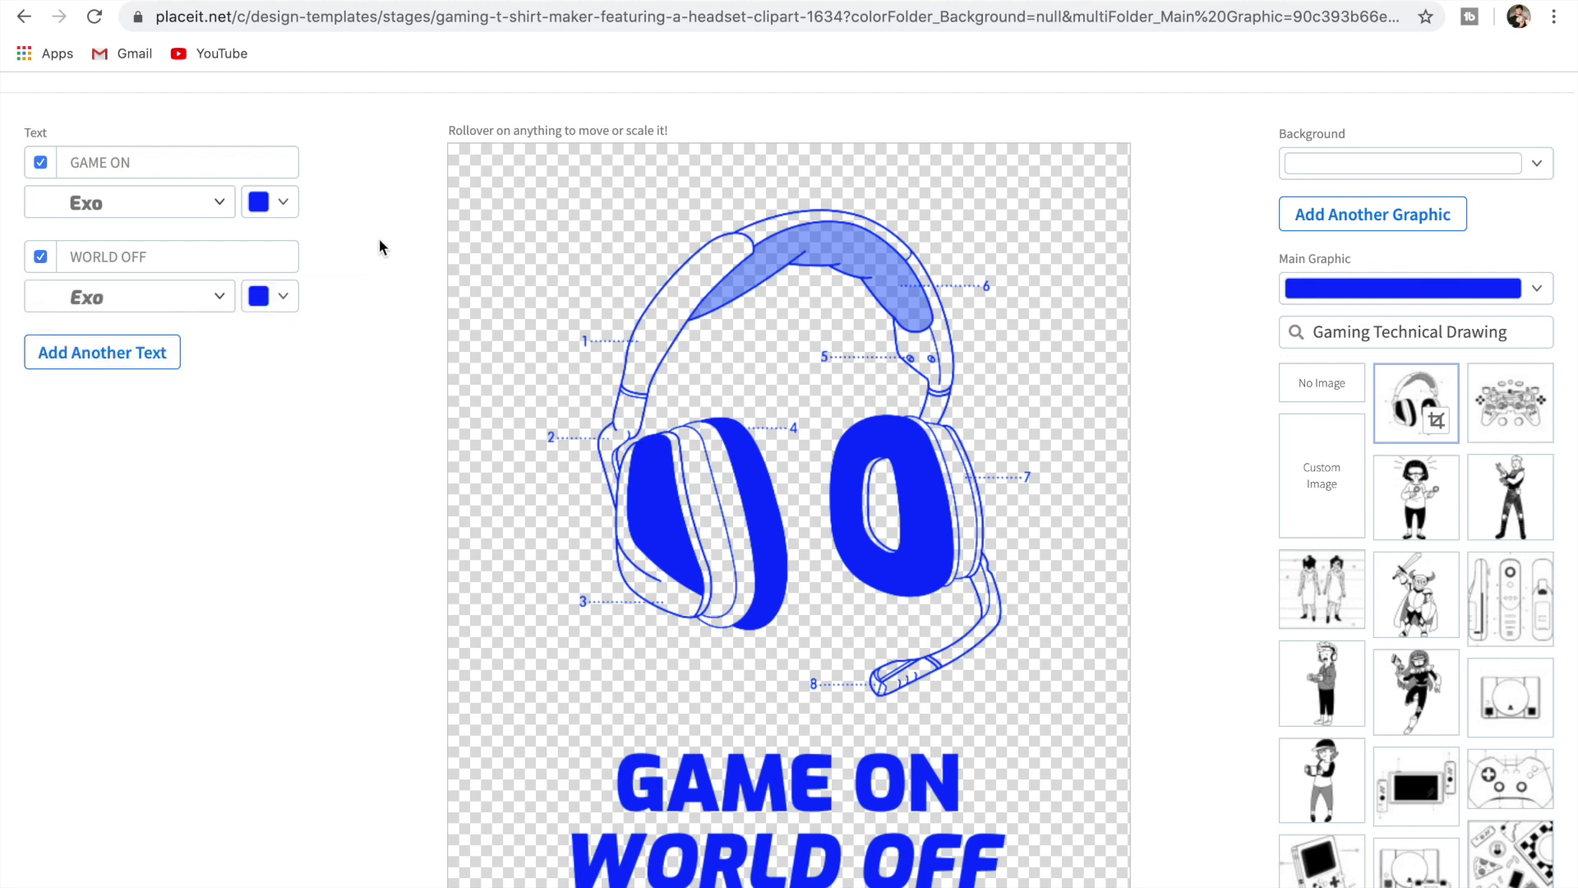
# Review the finished T-shirt design and download it as a high-resolution PNG without watermark
pyautogui.scroll(-1, 380, 241)
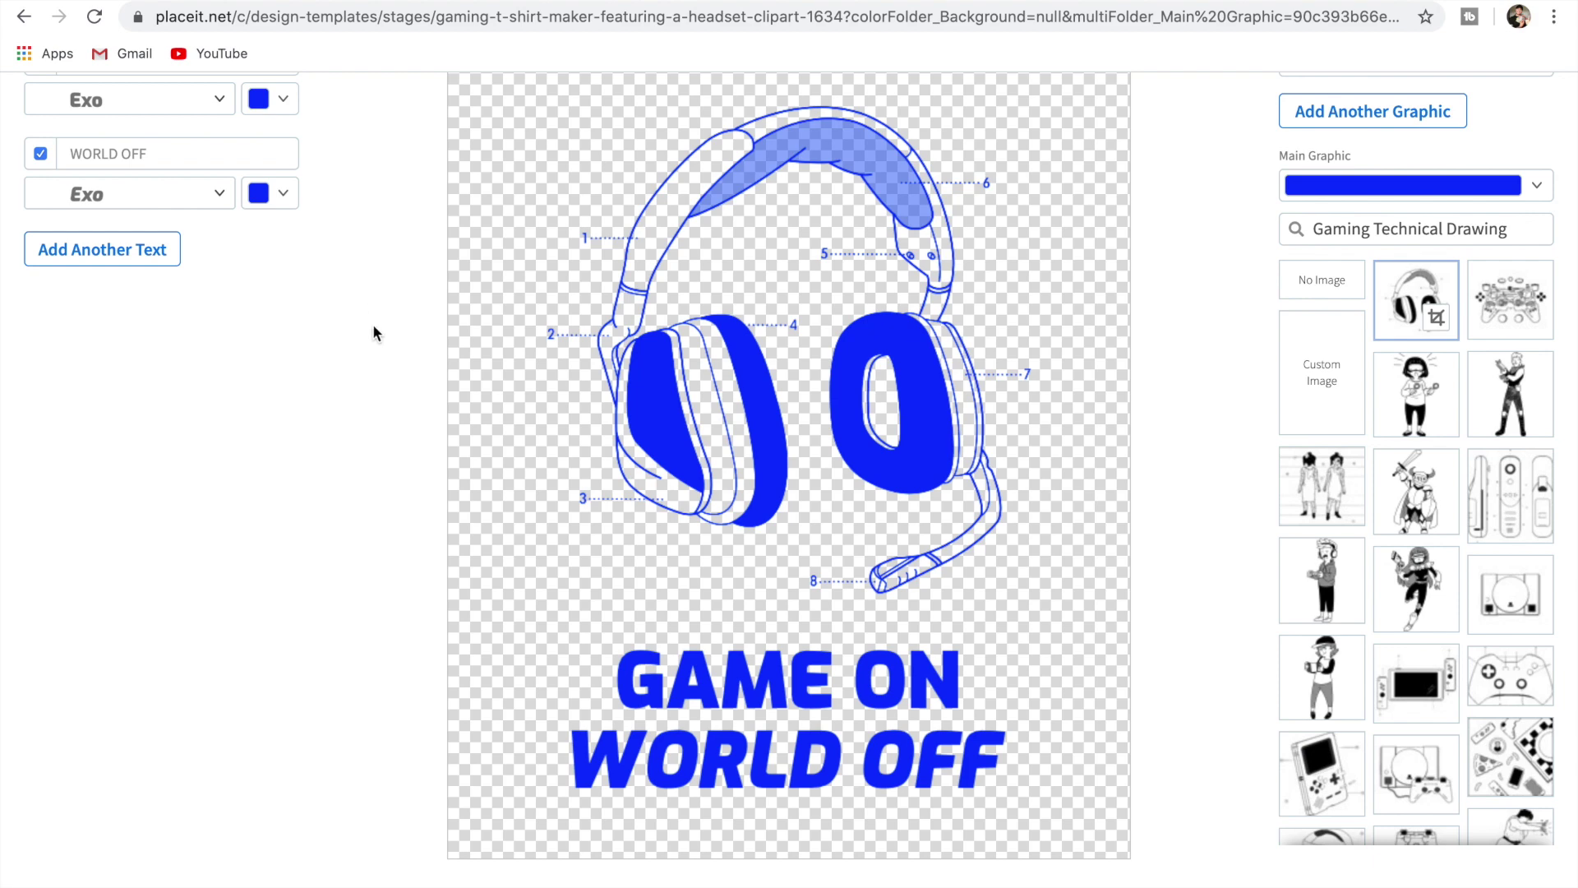
pyautogui.scroll(3, 373, 324)
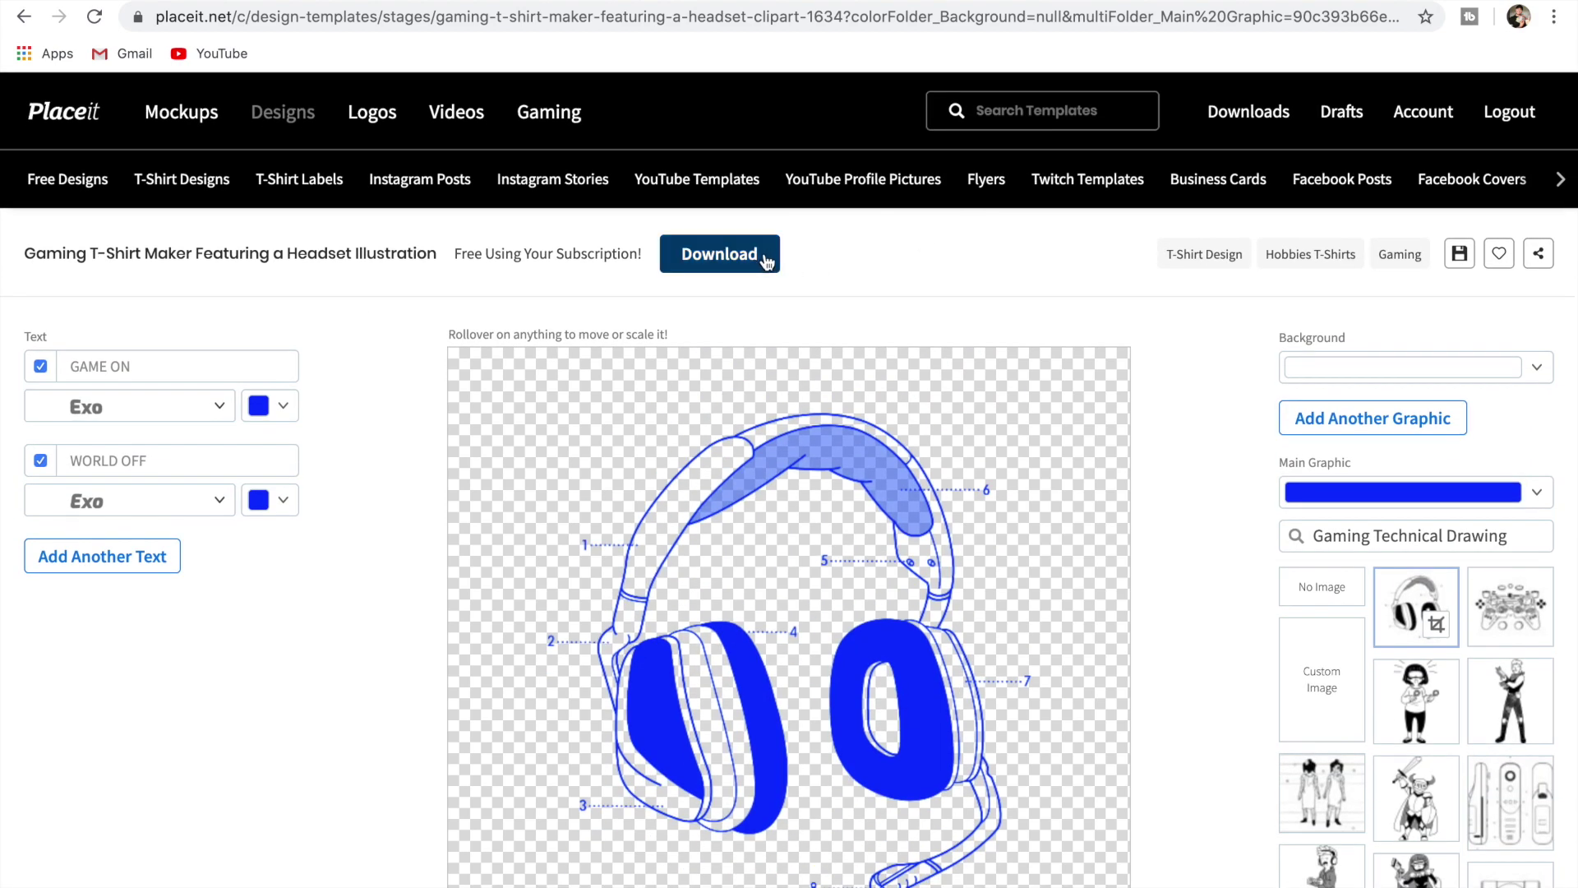
pyautogui.click(765, 257)
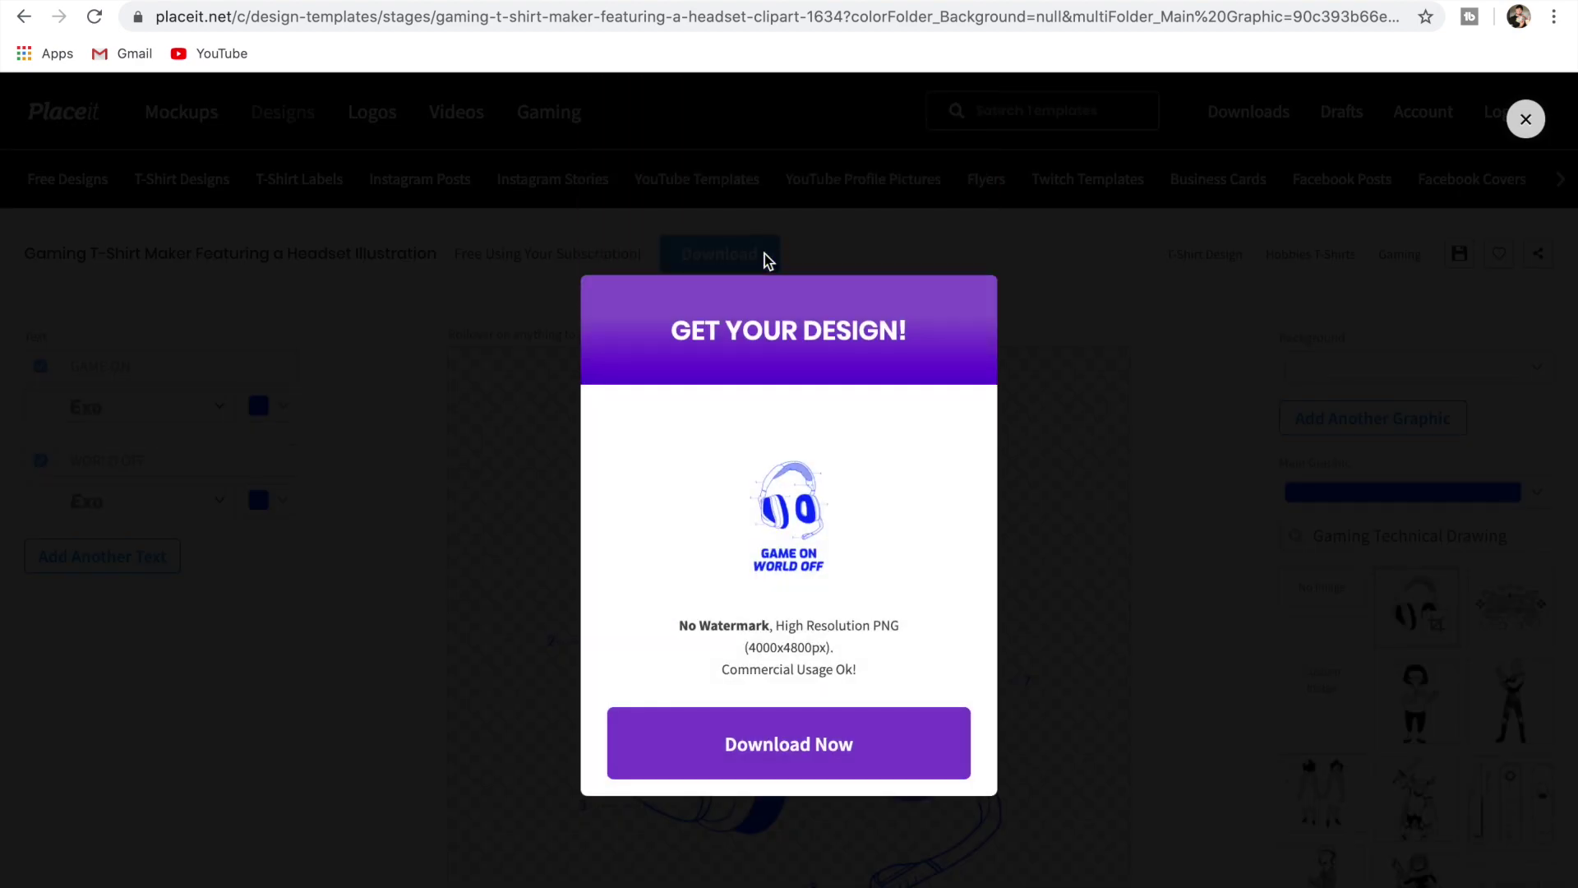
pyautogui.click(803, 771)
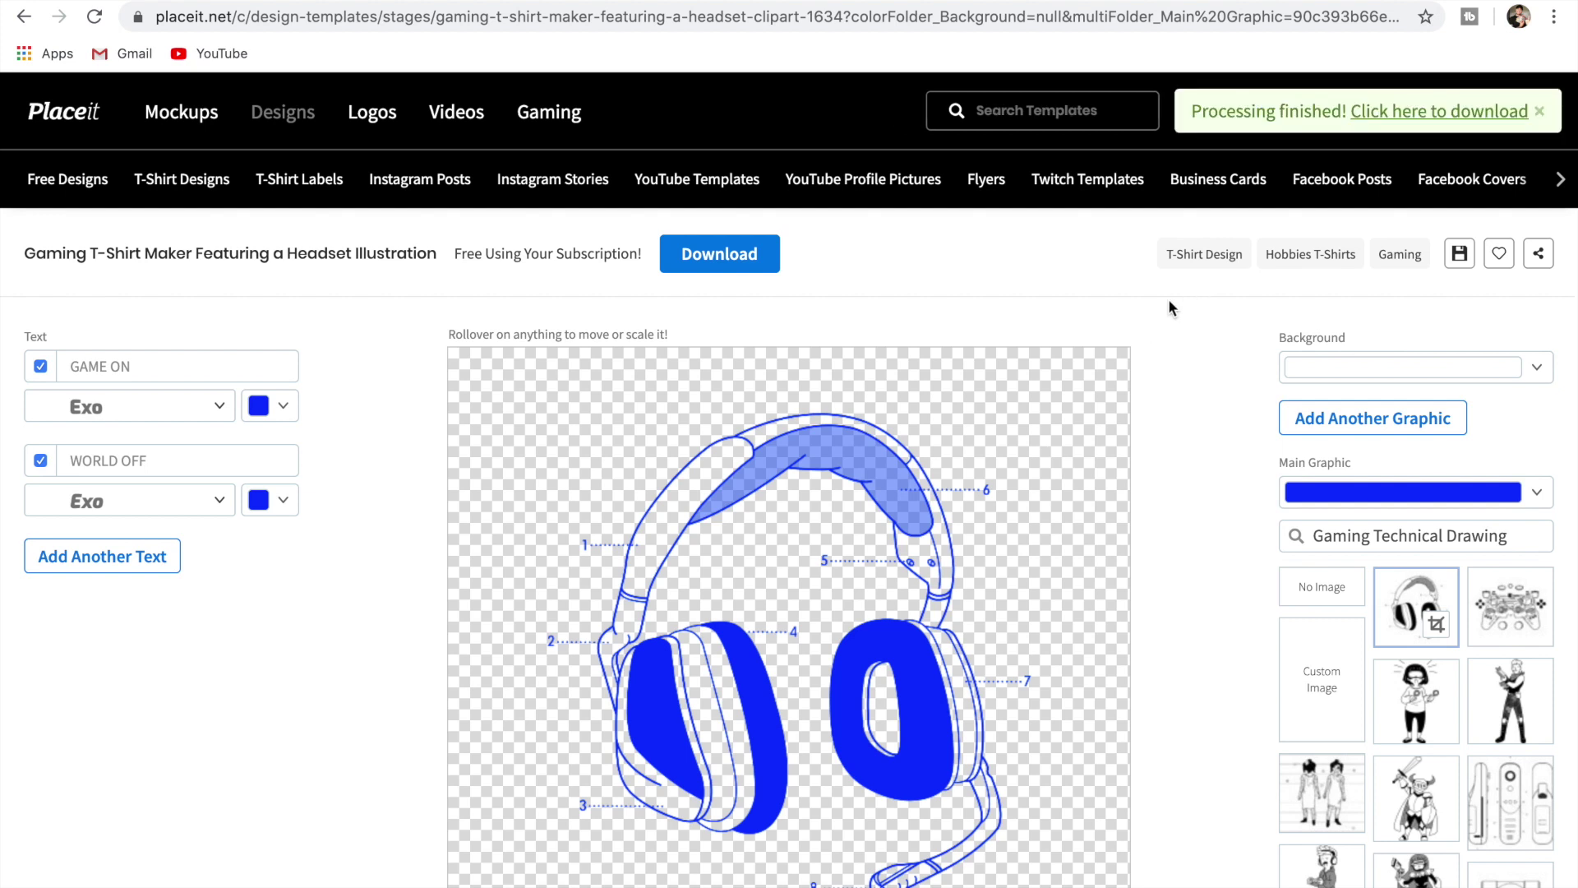
pyautogui.click(1408, 112)
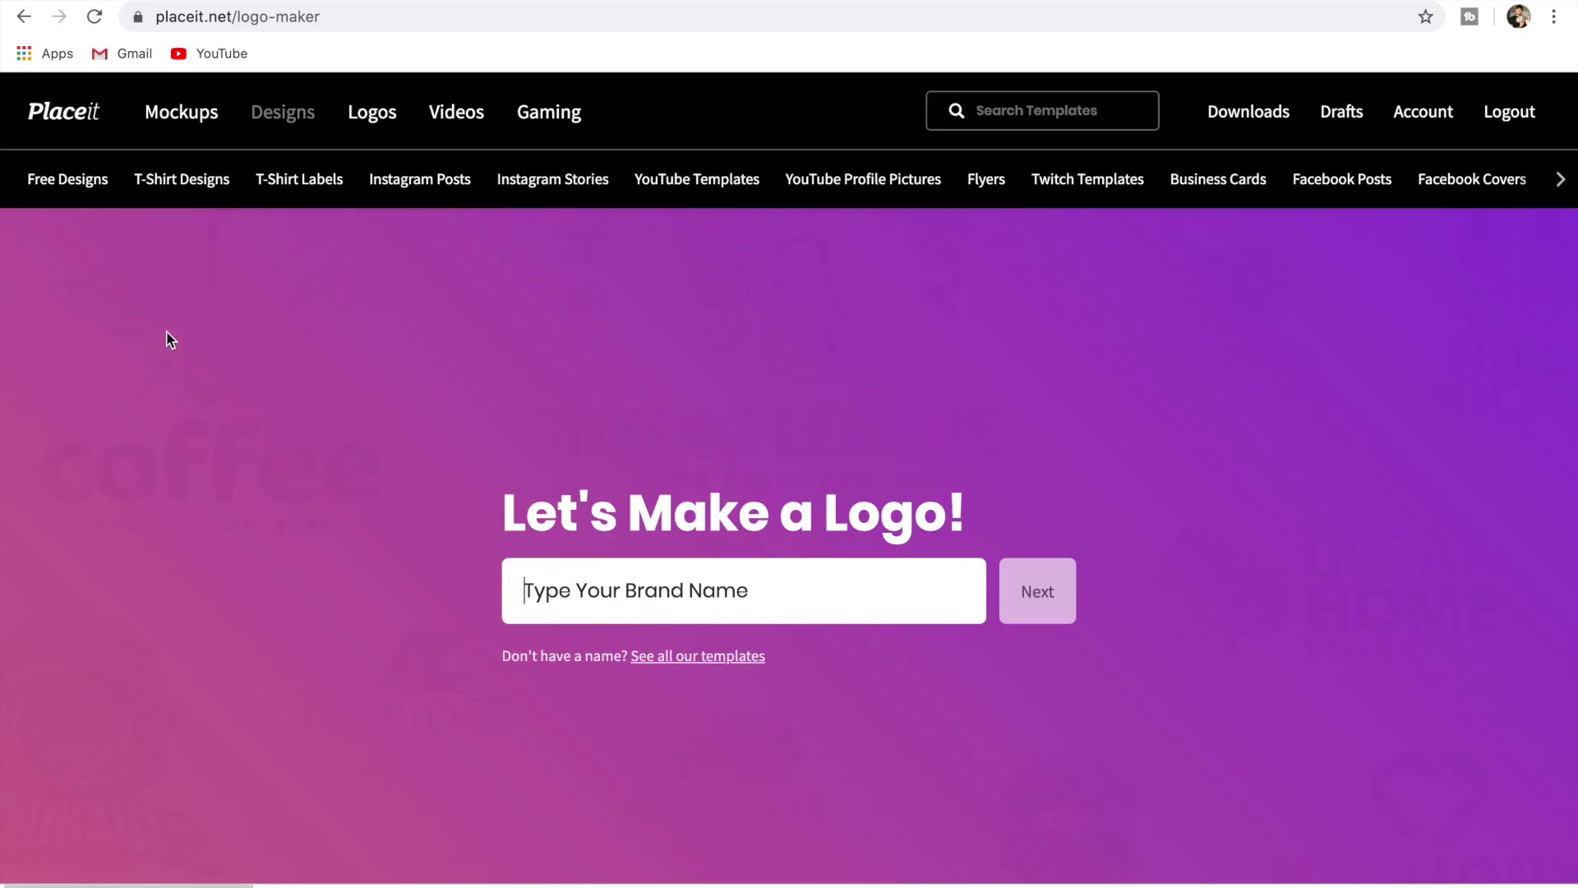
# Open the full collection of logo templates without entering a brand name and browse the first page of designs
pyautogui.moveTo(357, 125)
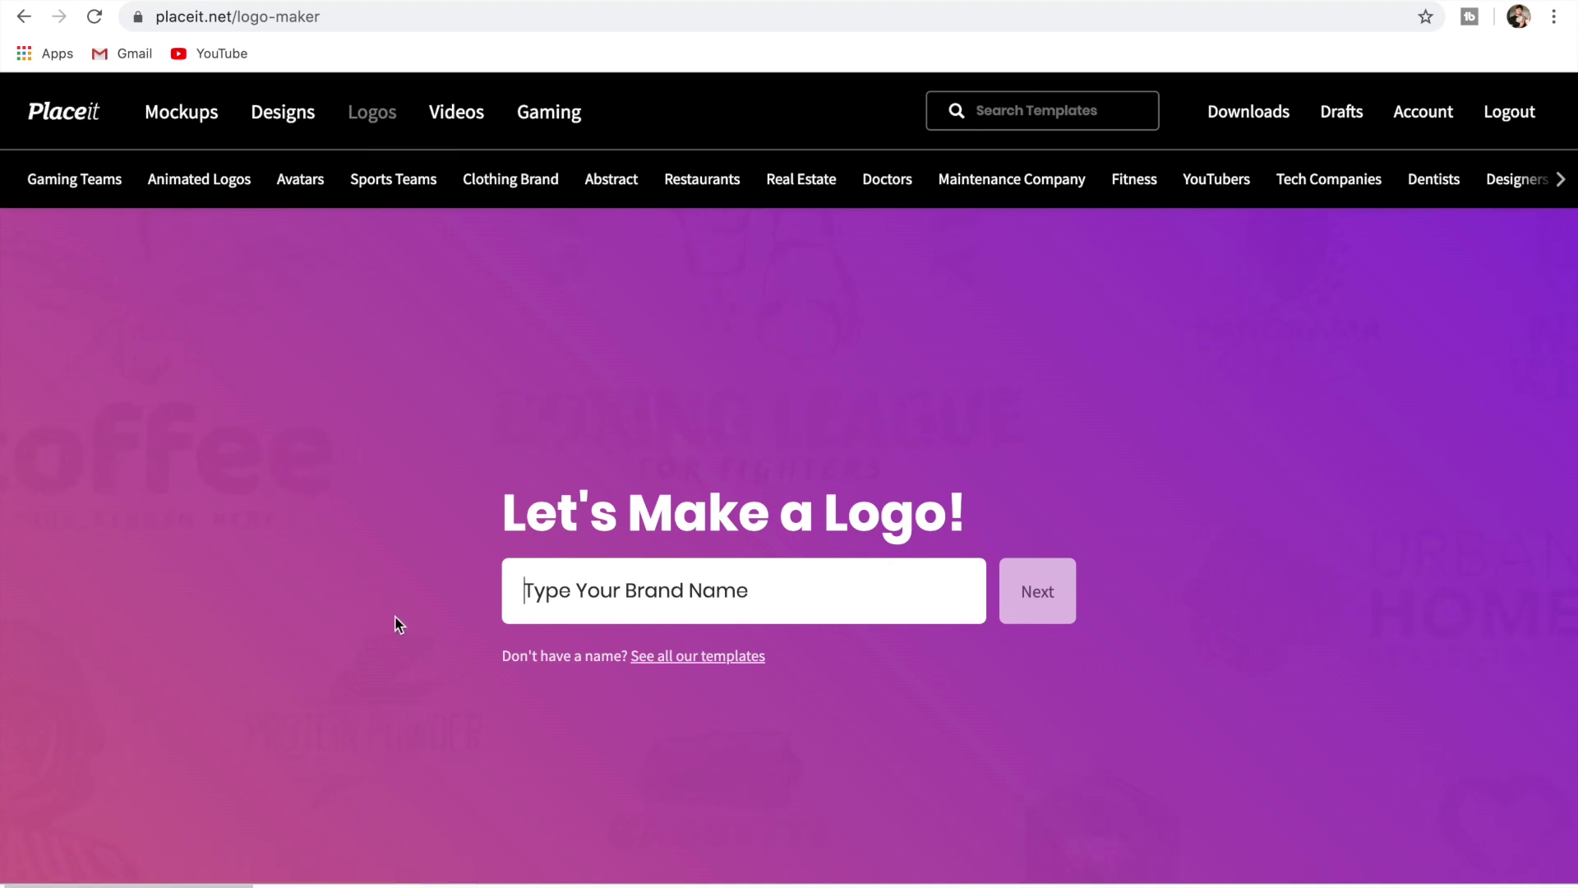
pyautogui.click(728, 662)
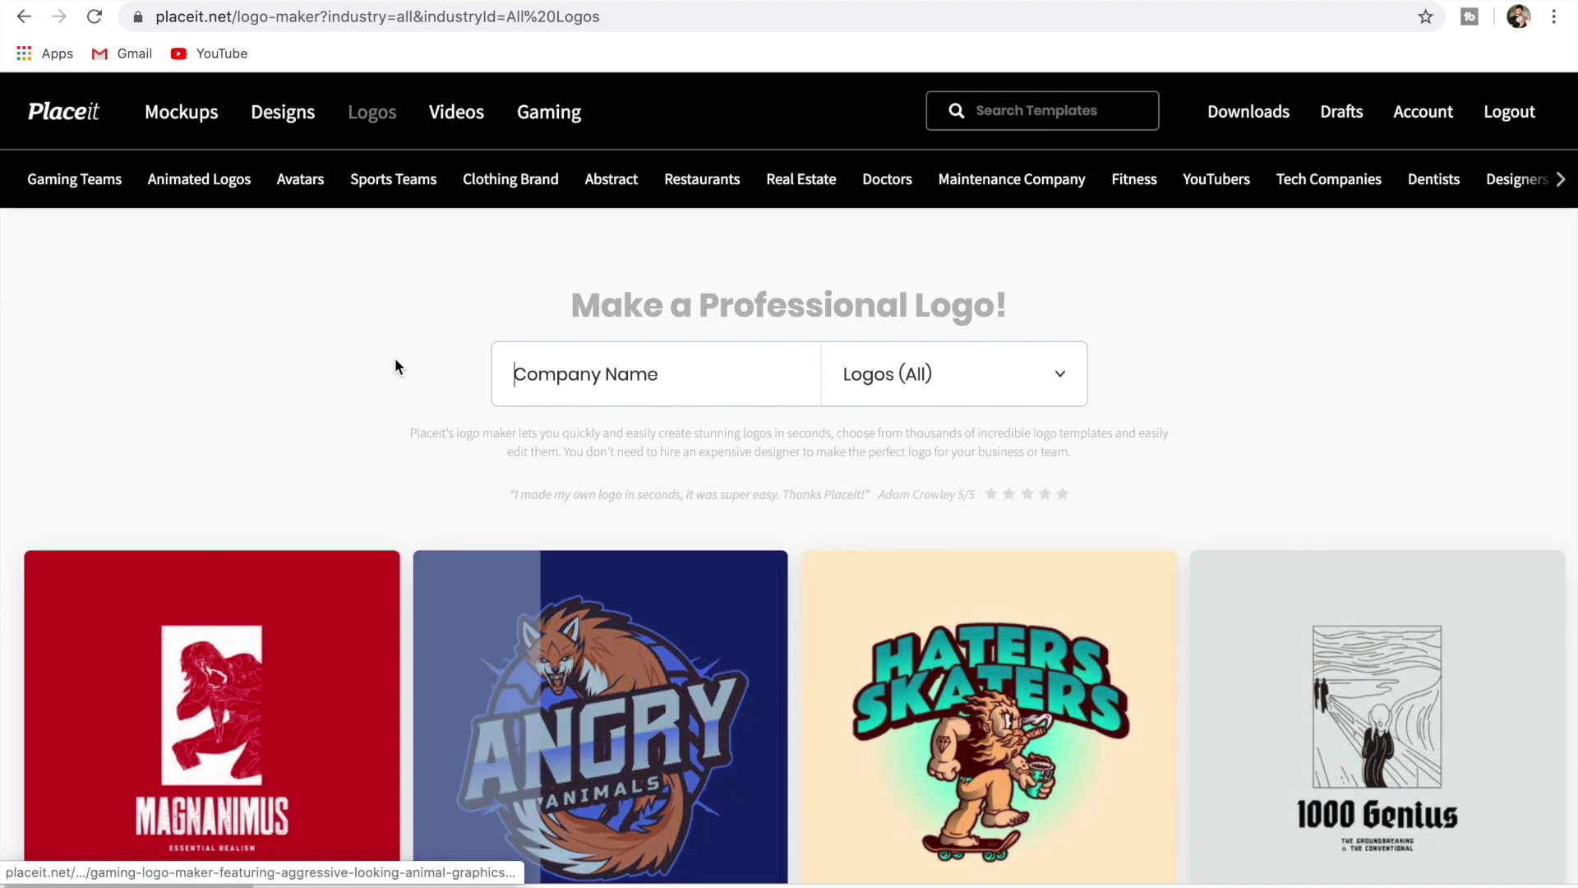
pyautogui.scroll(-8, 437, 413)
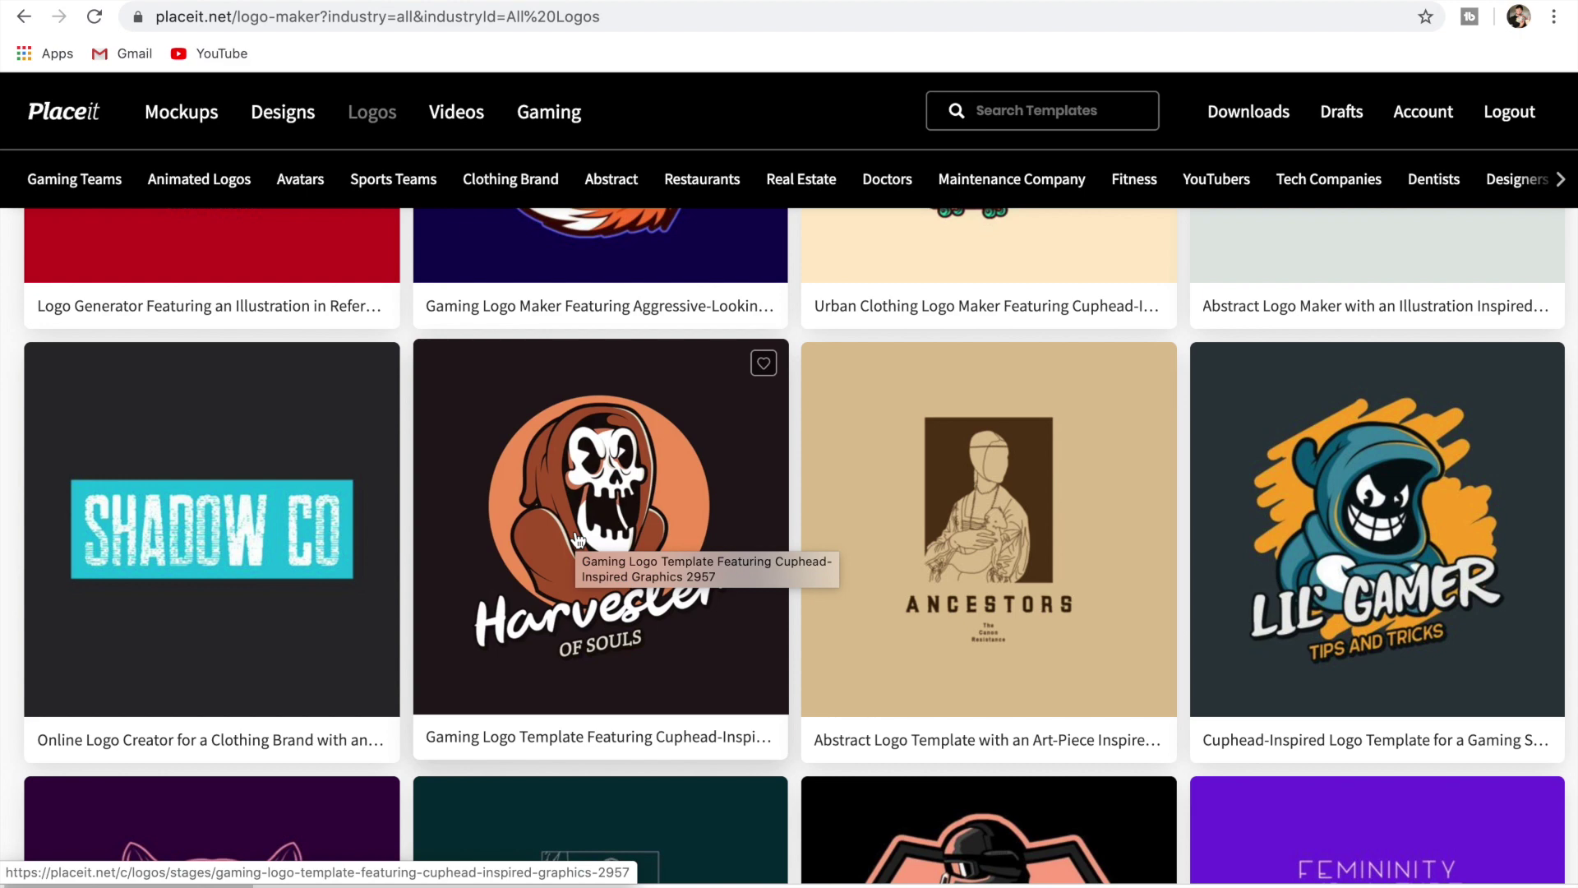
pyautogui.scroll(-4, 578, 539)
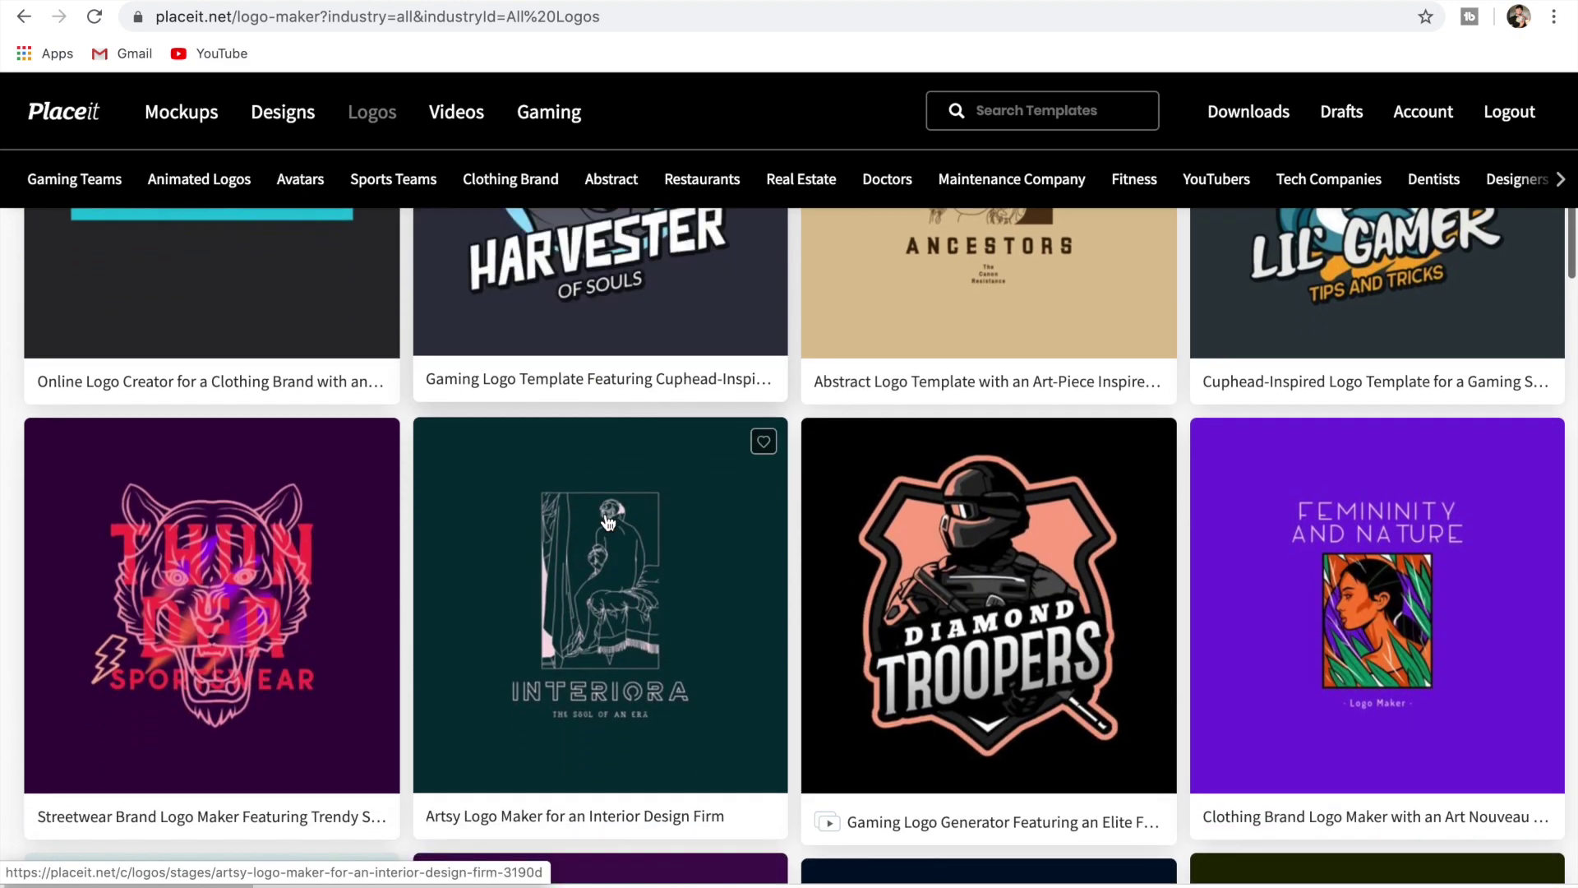
pyautogui.scroll(-1, 789, 526)
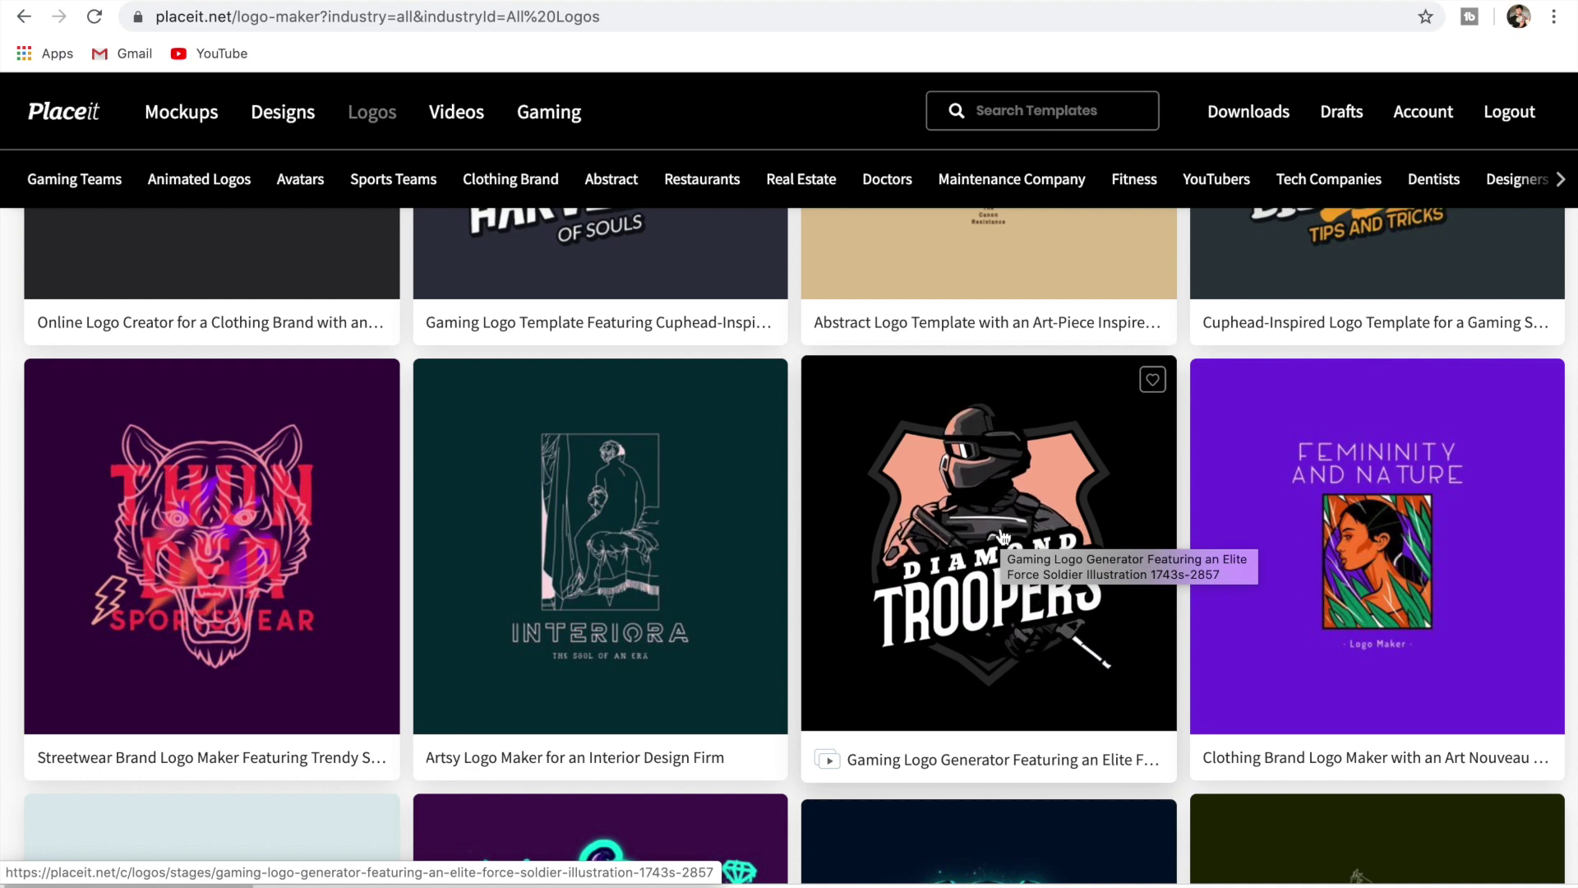
pyautogui.scroll(-5, 1001, 536)
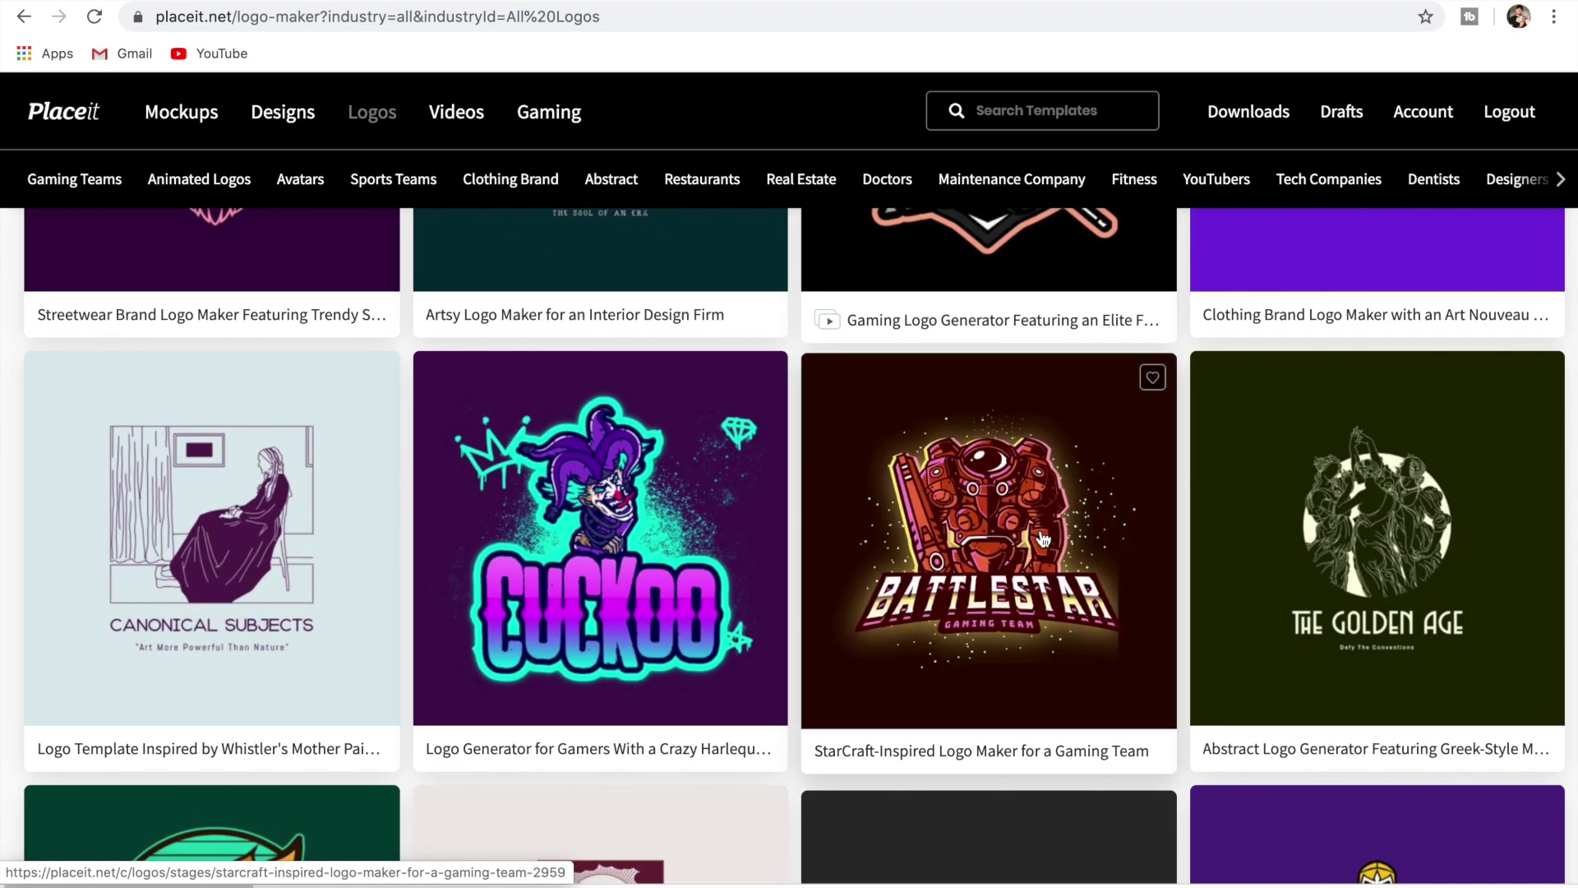
pyautogui.scroll(-8, 1042, 538)
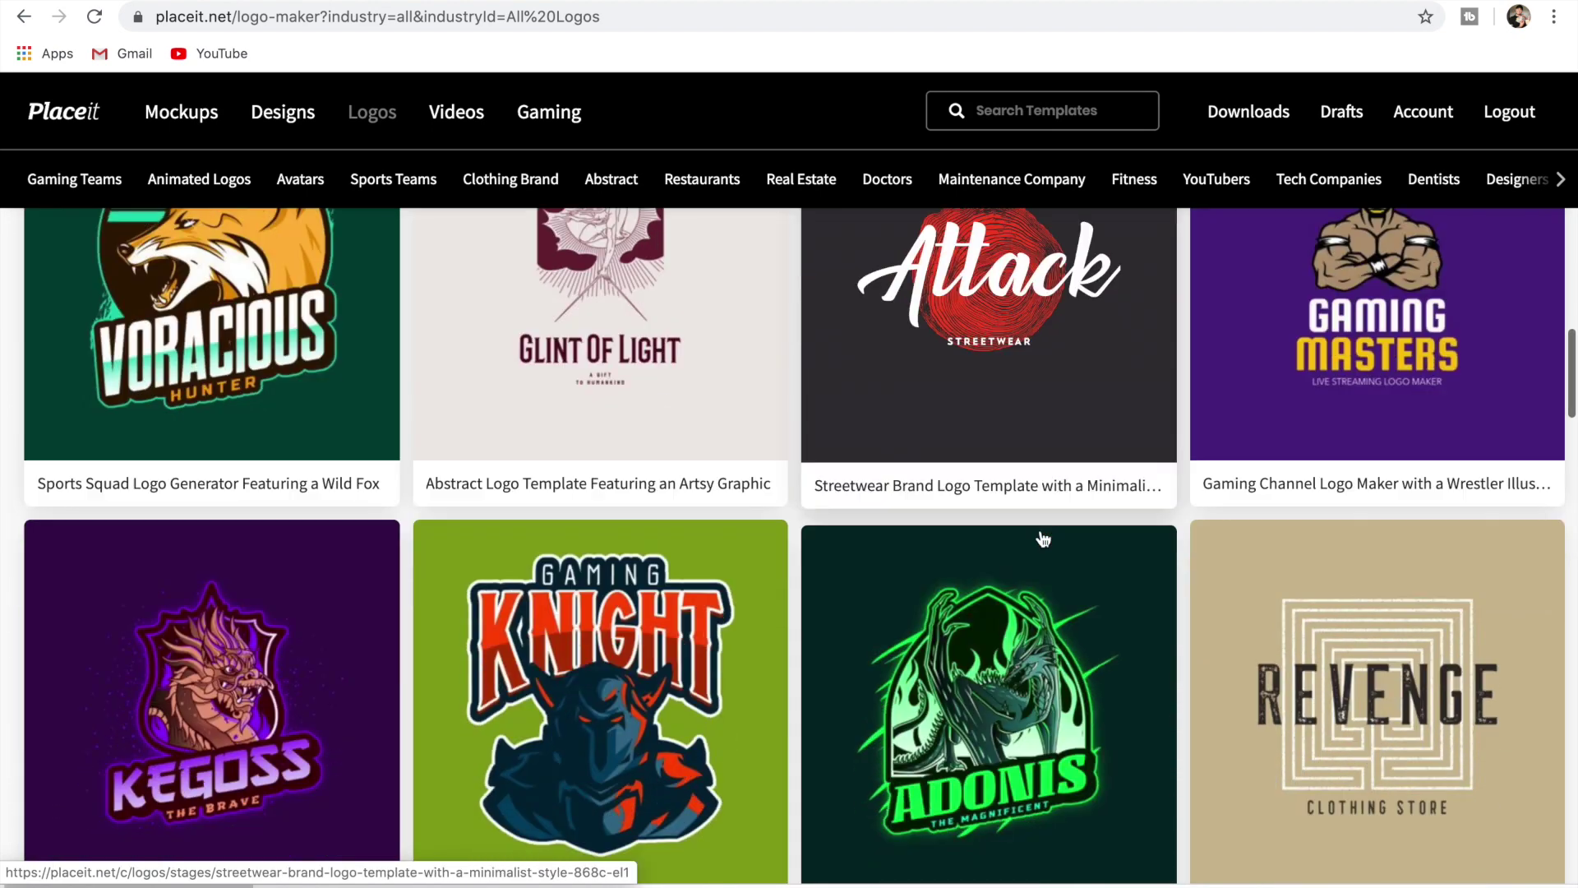
pyautogui.scroll(-5, 1042, 538)
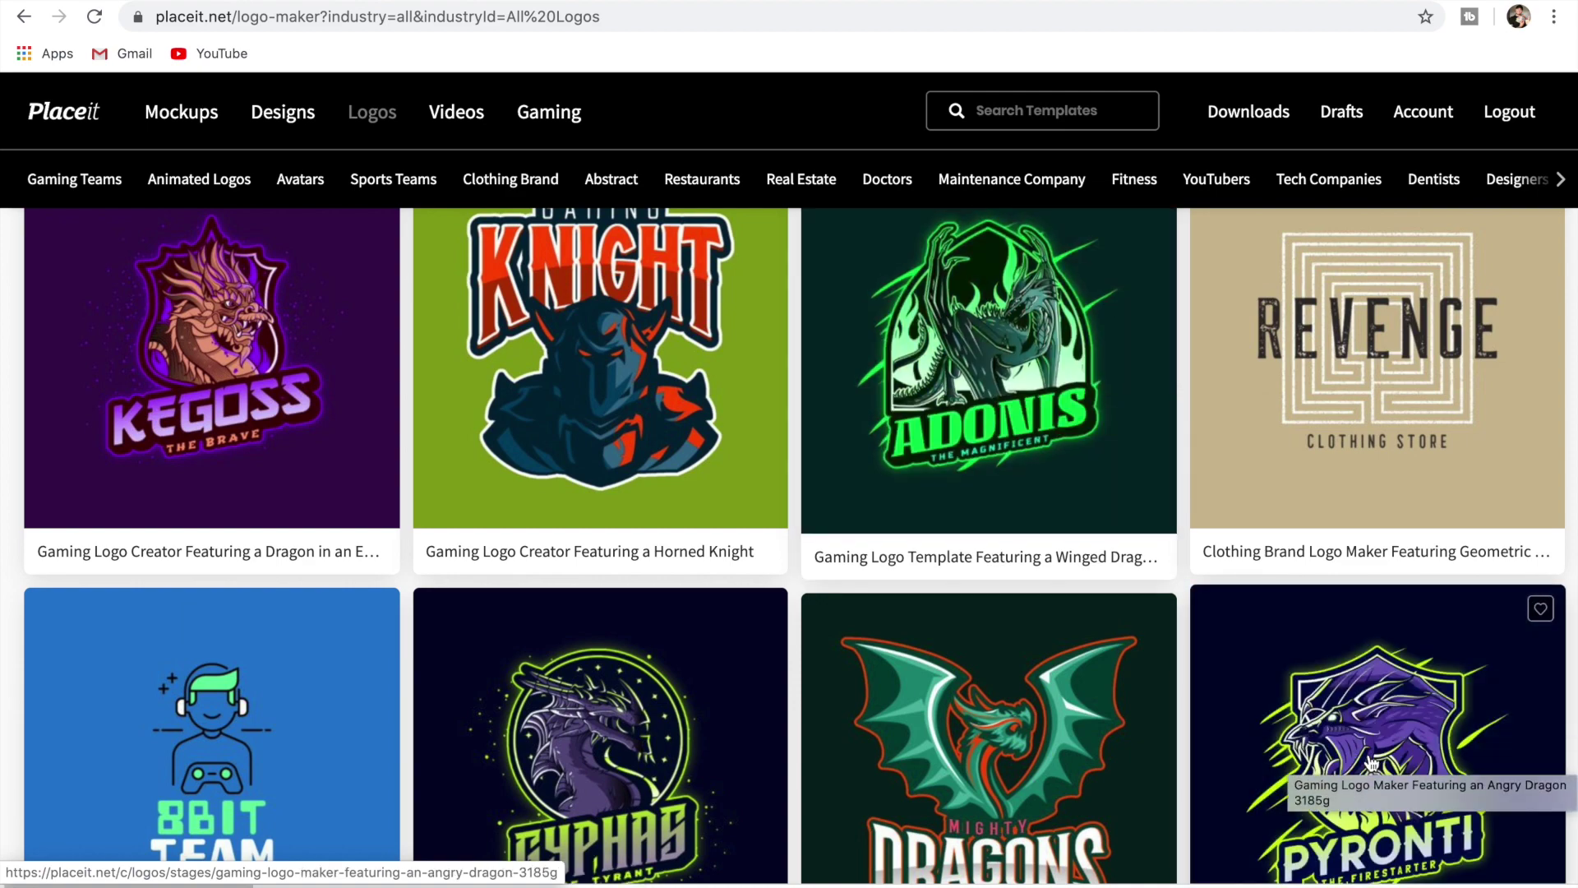
pyautogui.scroll(-7, 1020, 506)
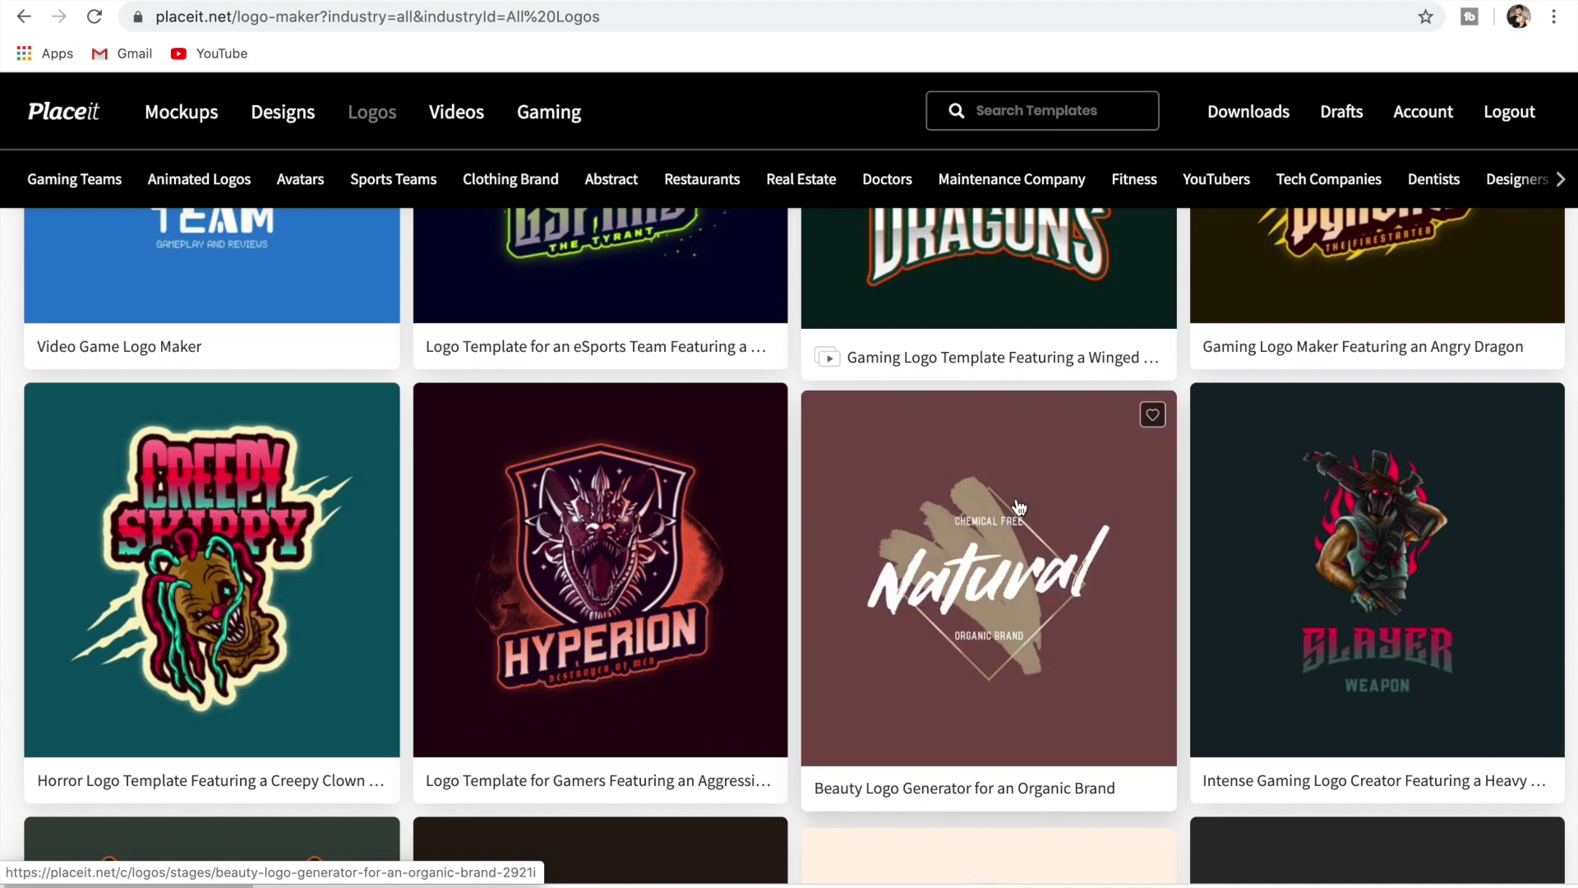
pyautogui.scroll(-6, 1019, 506)
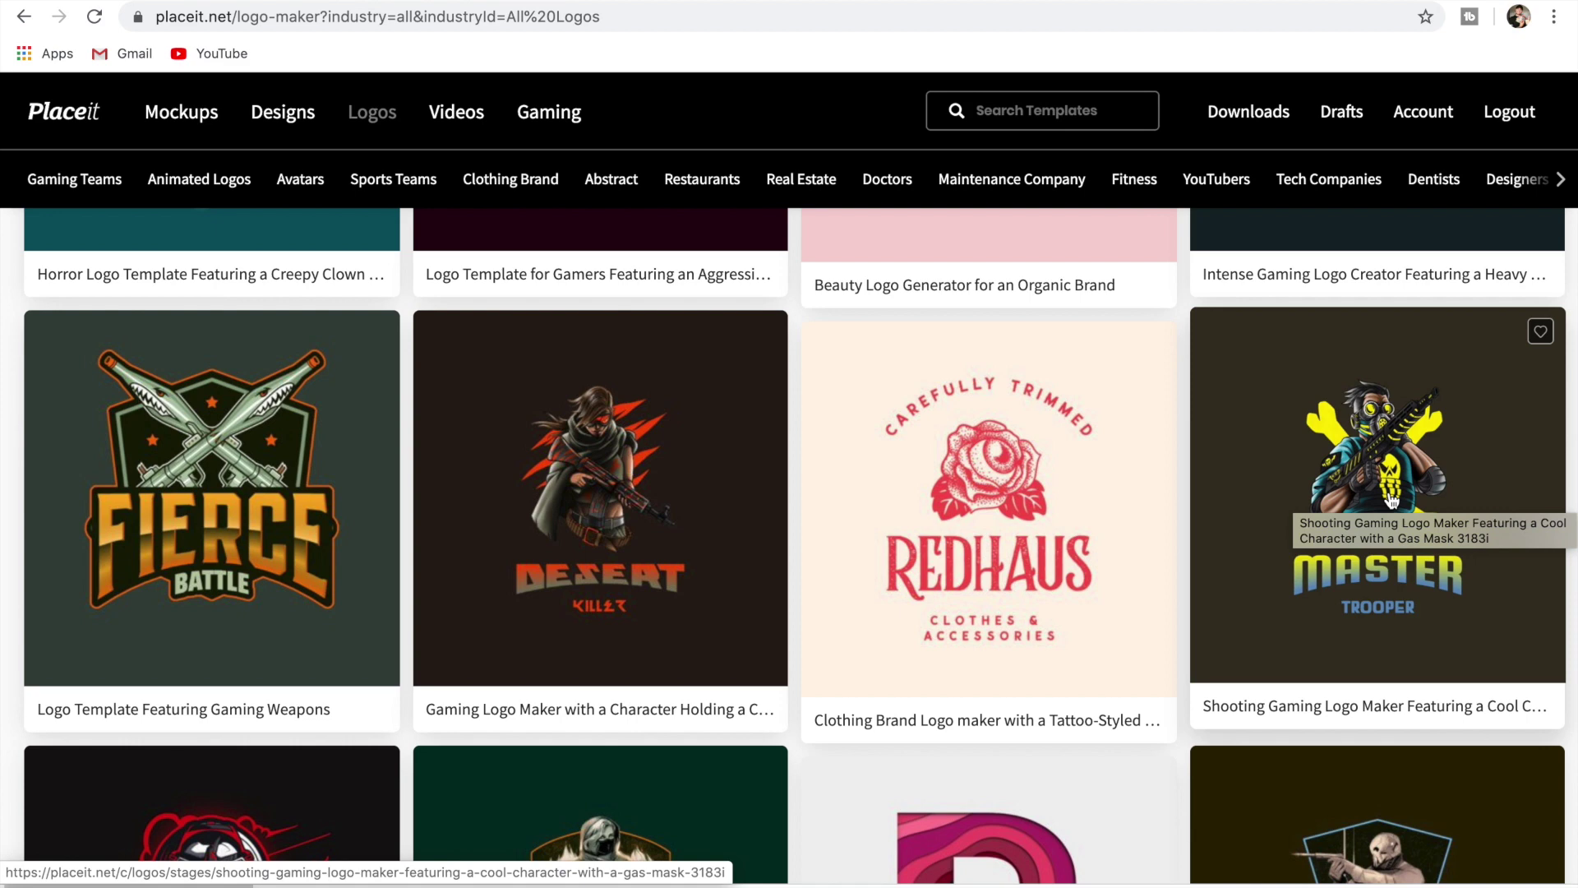
pyautogui.scroll(-5, 1069, 506)
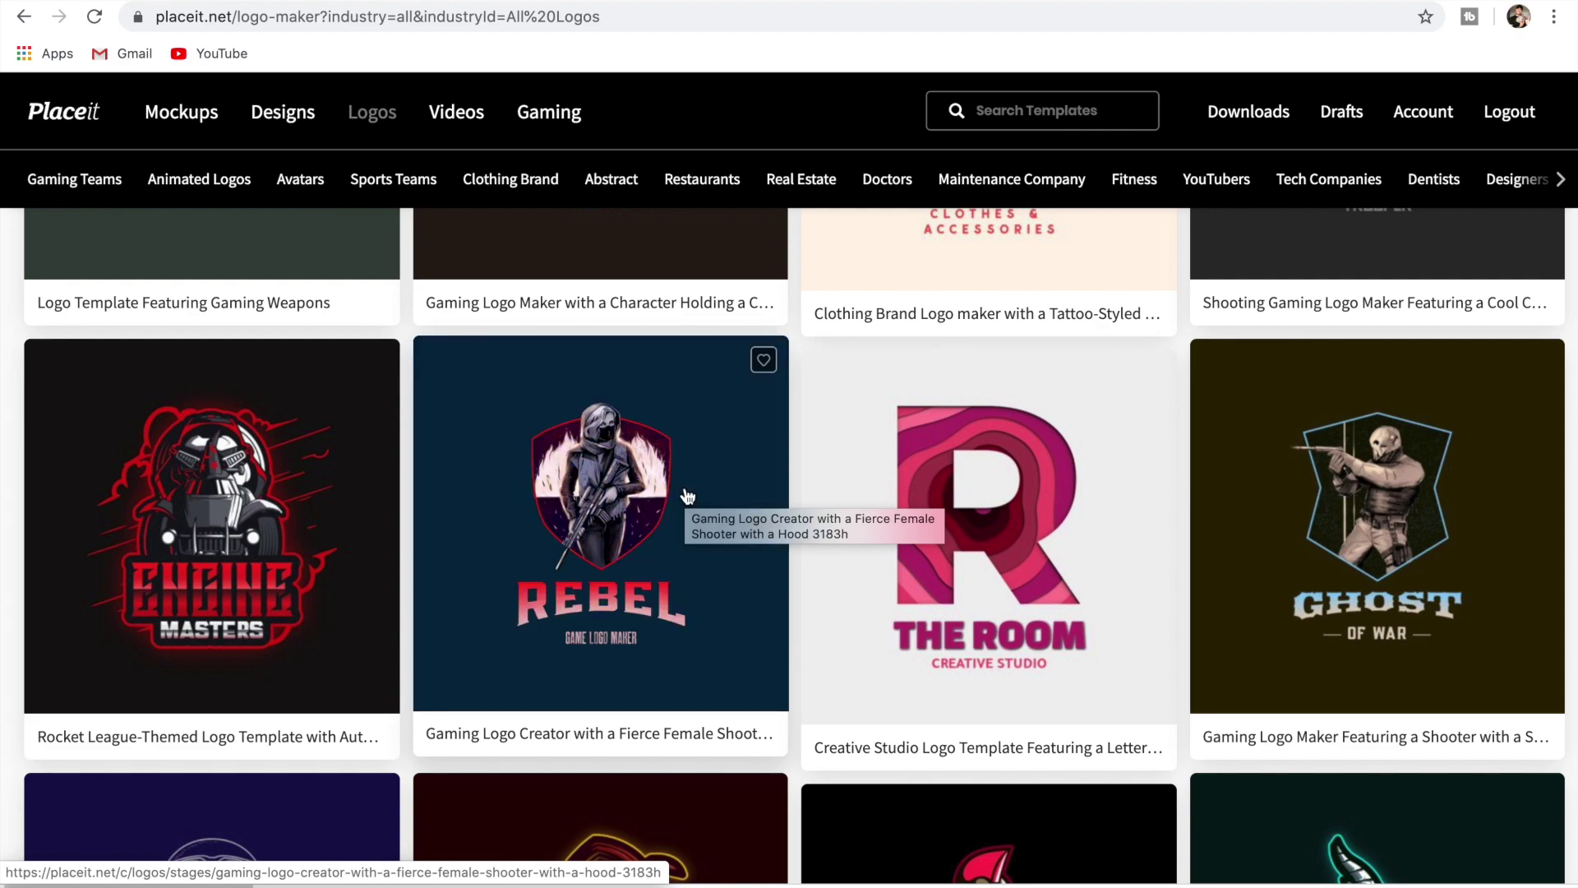
pyautogui.scroll(-7, 687, 496)
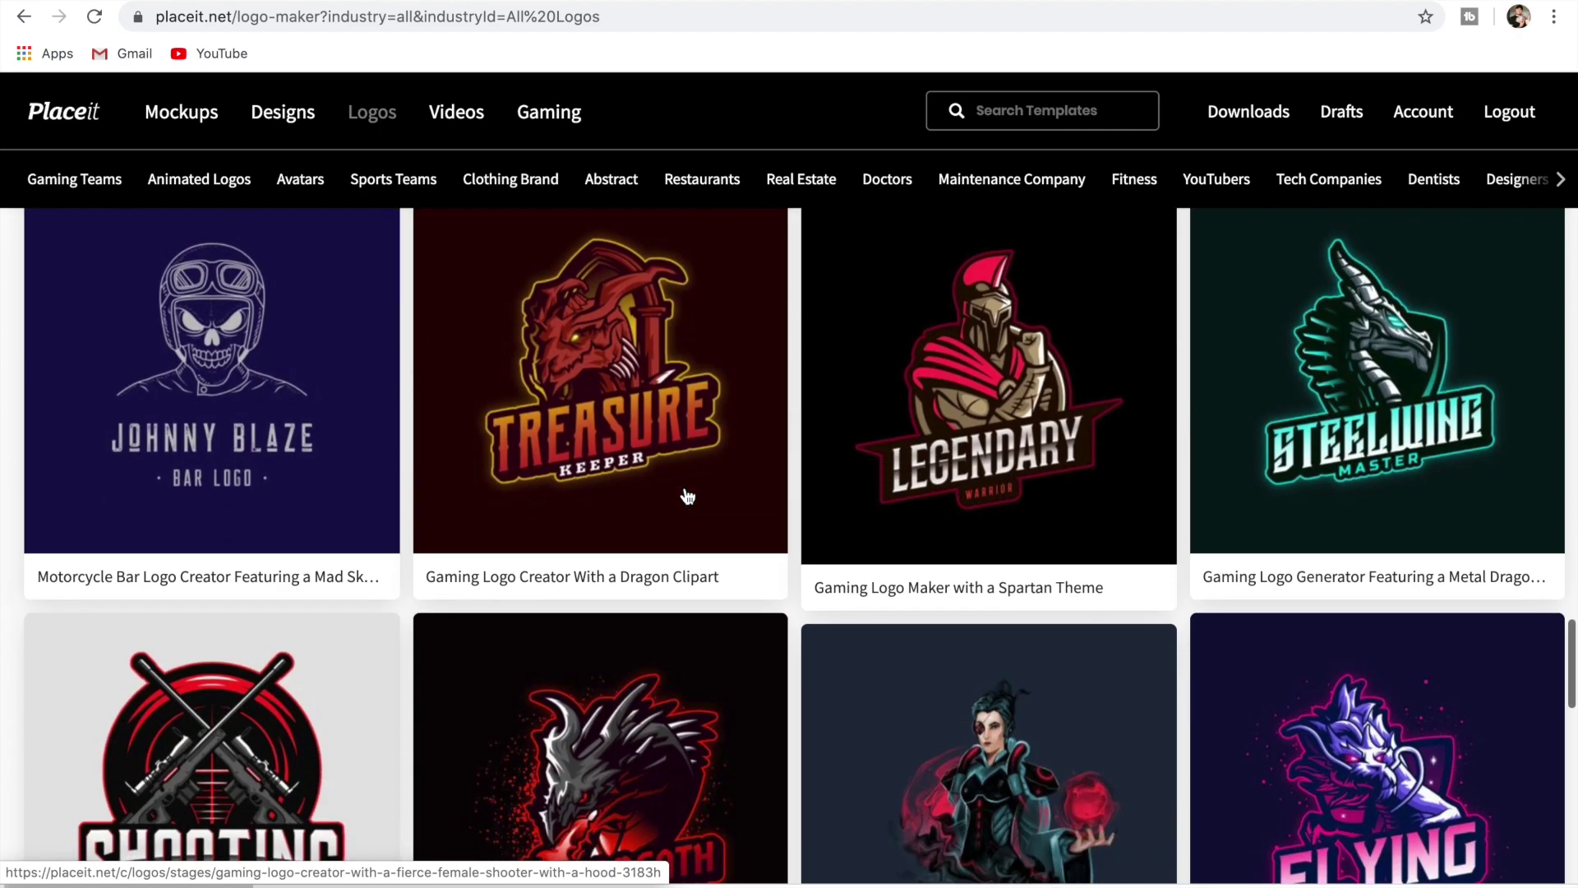
pyautogui.scroll(-10, 688, 495)
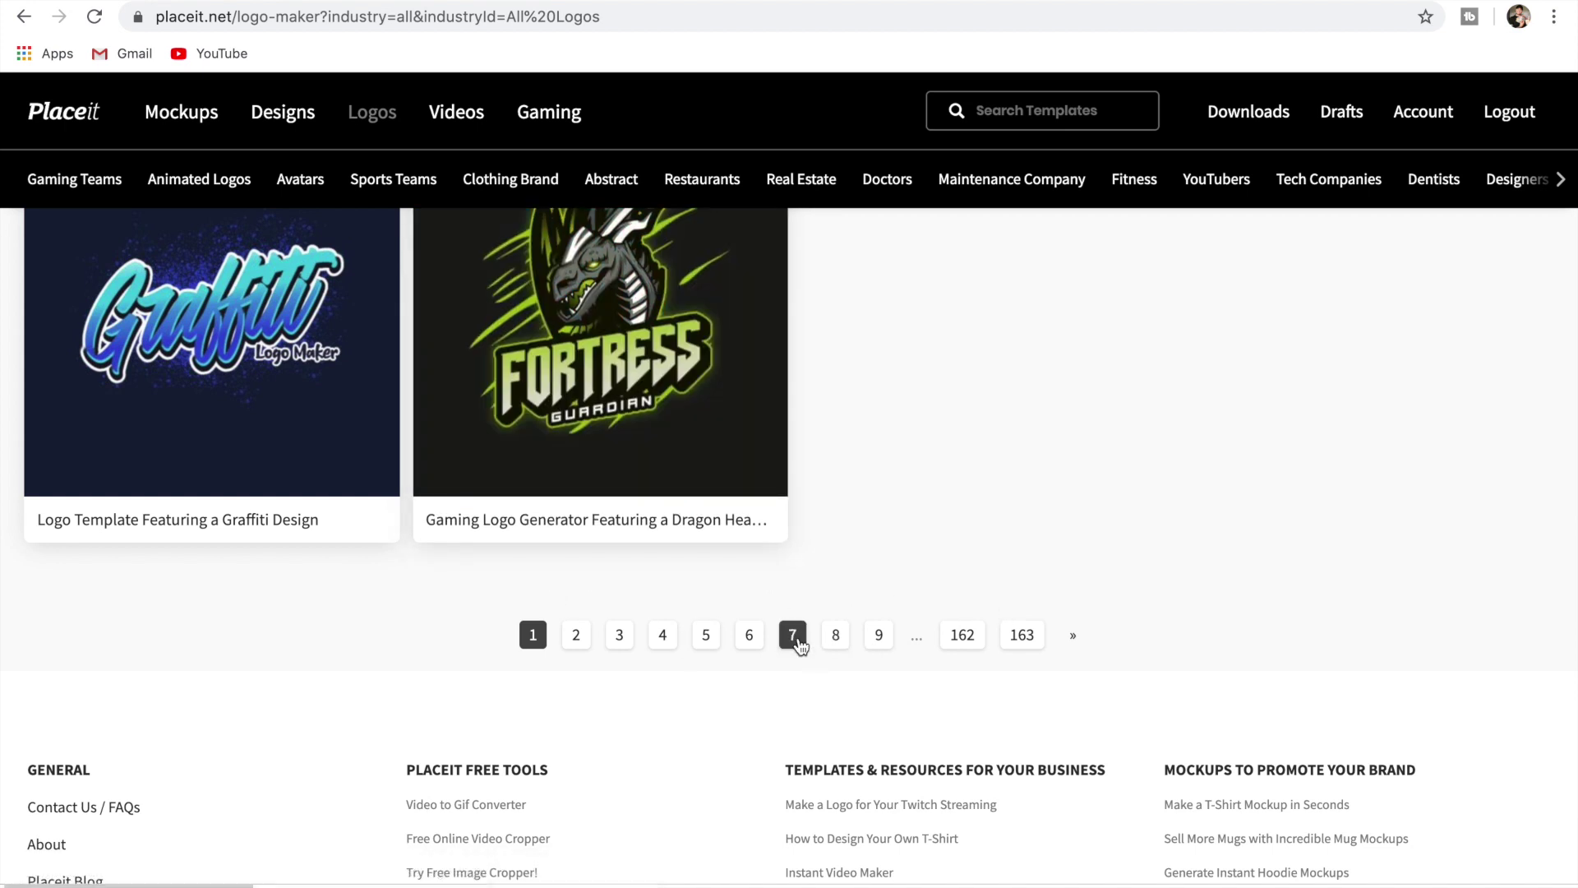
# Go to page 163 of the logo templates and look through the designs there
pyautogui.click(1021, 636)
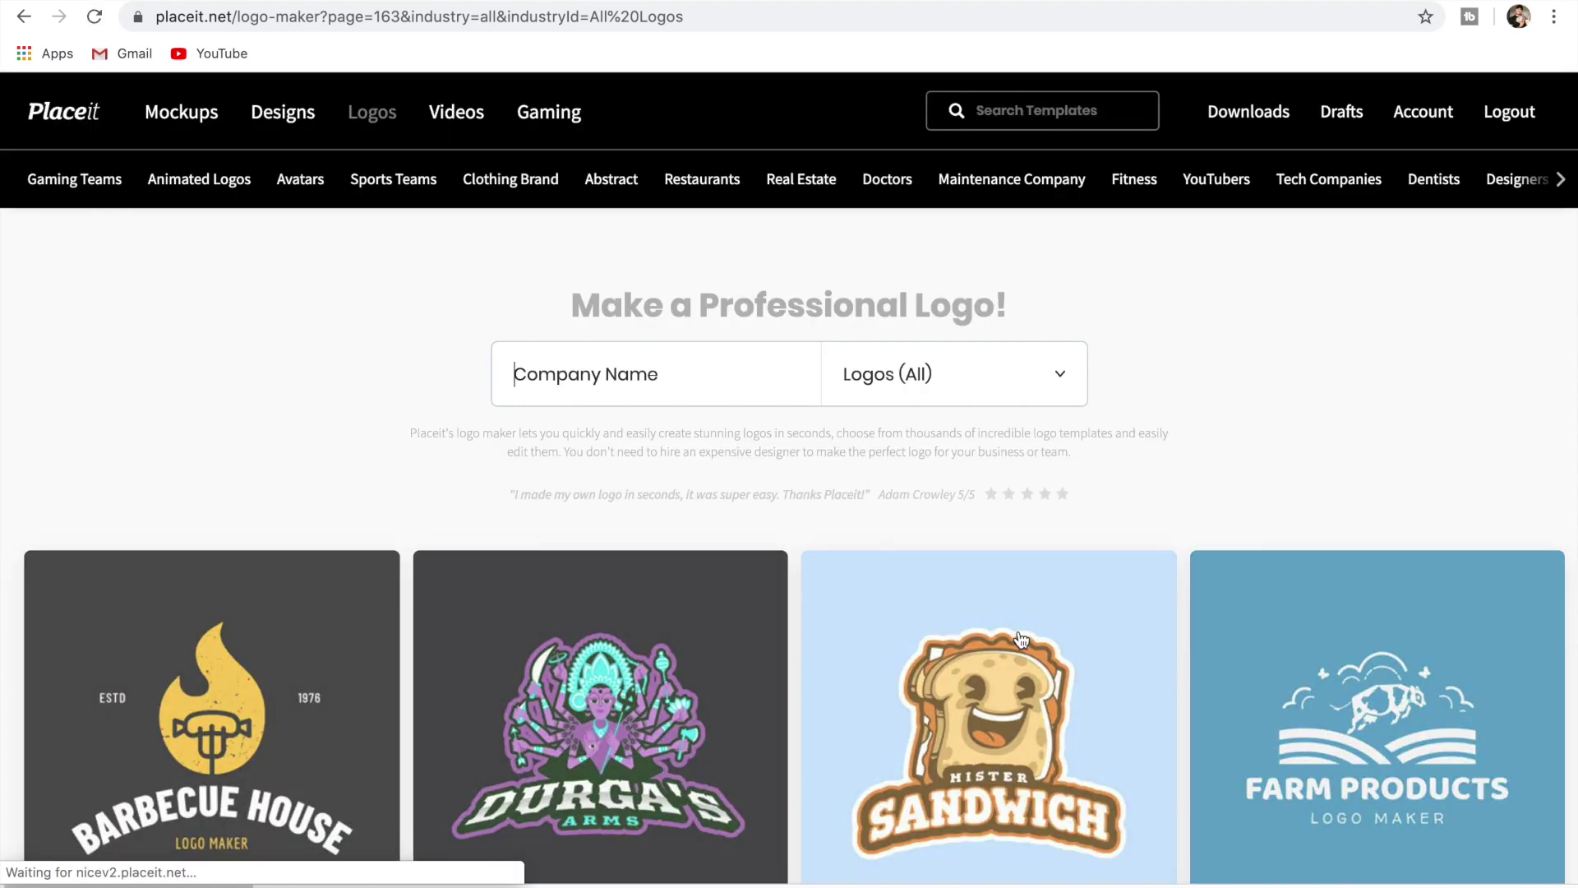
pyautogui.scroll(-4, 347, 410)
pyautogui.scroll(-5, 351, 419)
pyautogui.scroll(-2, 348, 417)
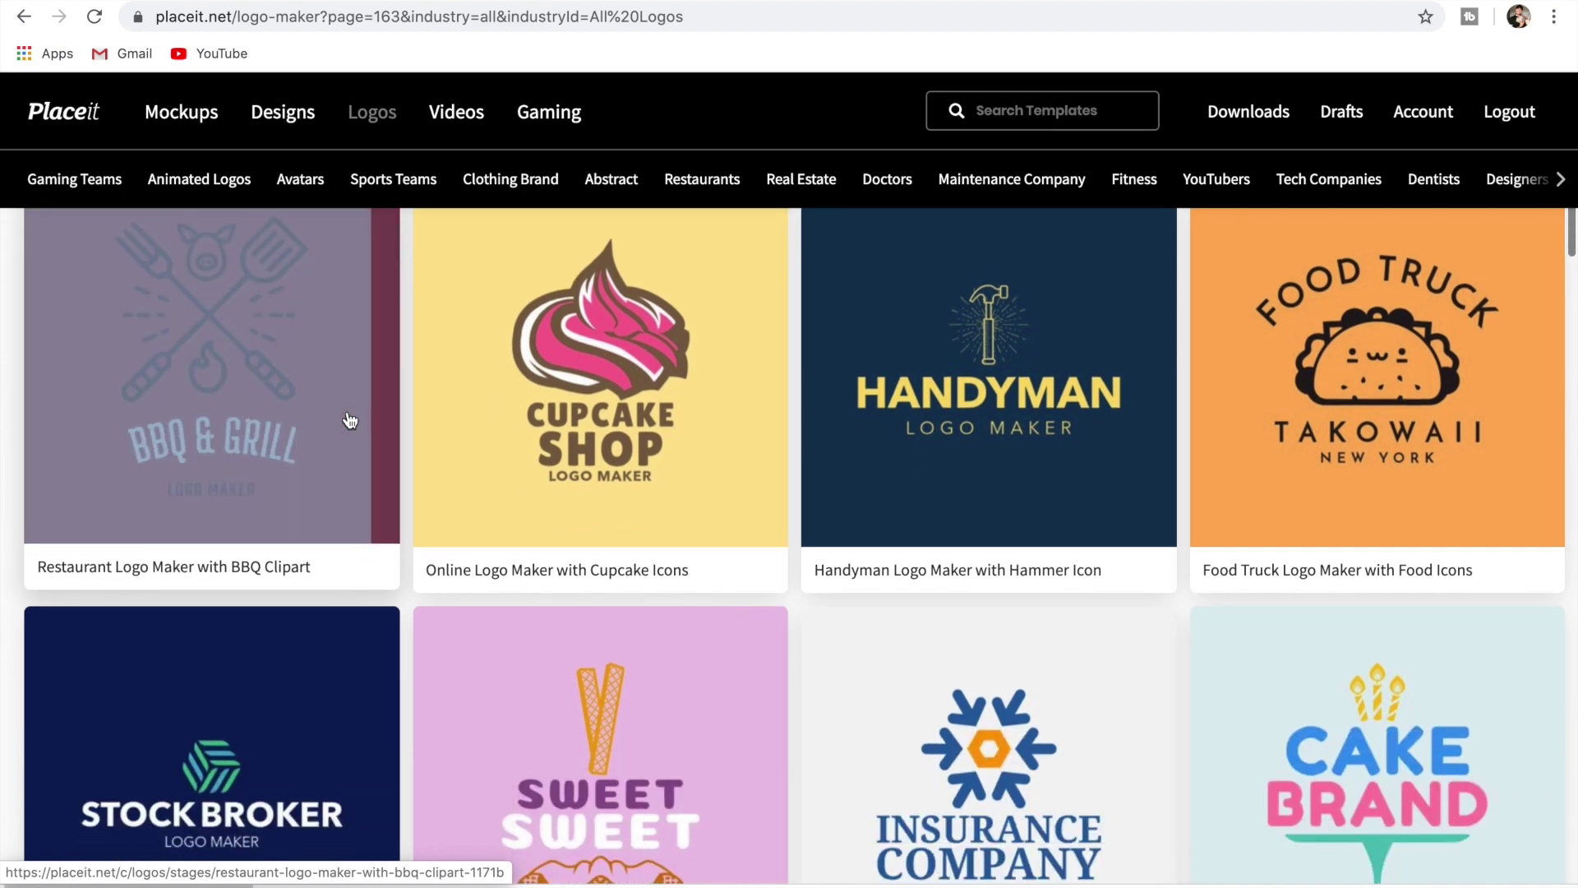
pyautogui.scroll(-8, 350, 421)
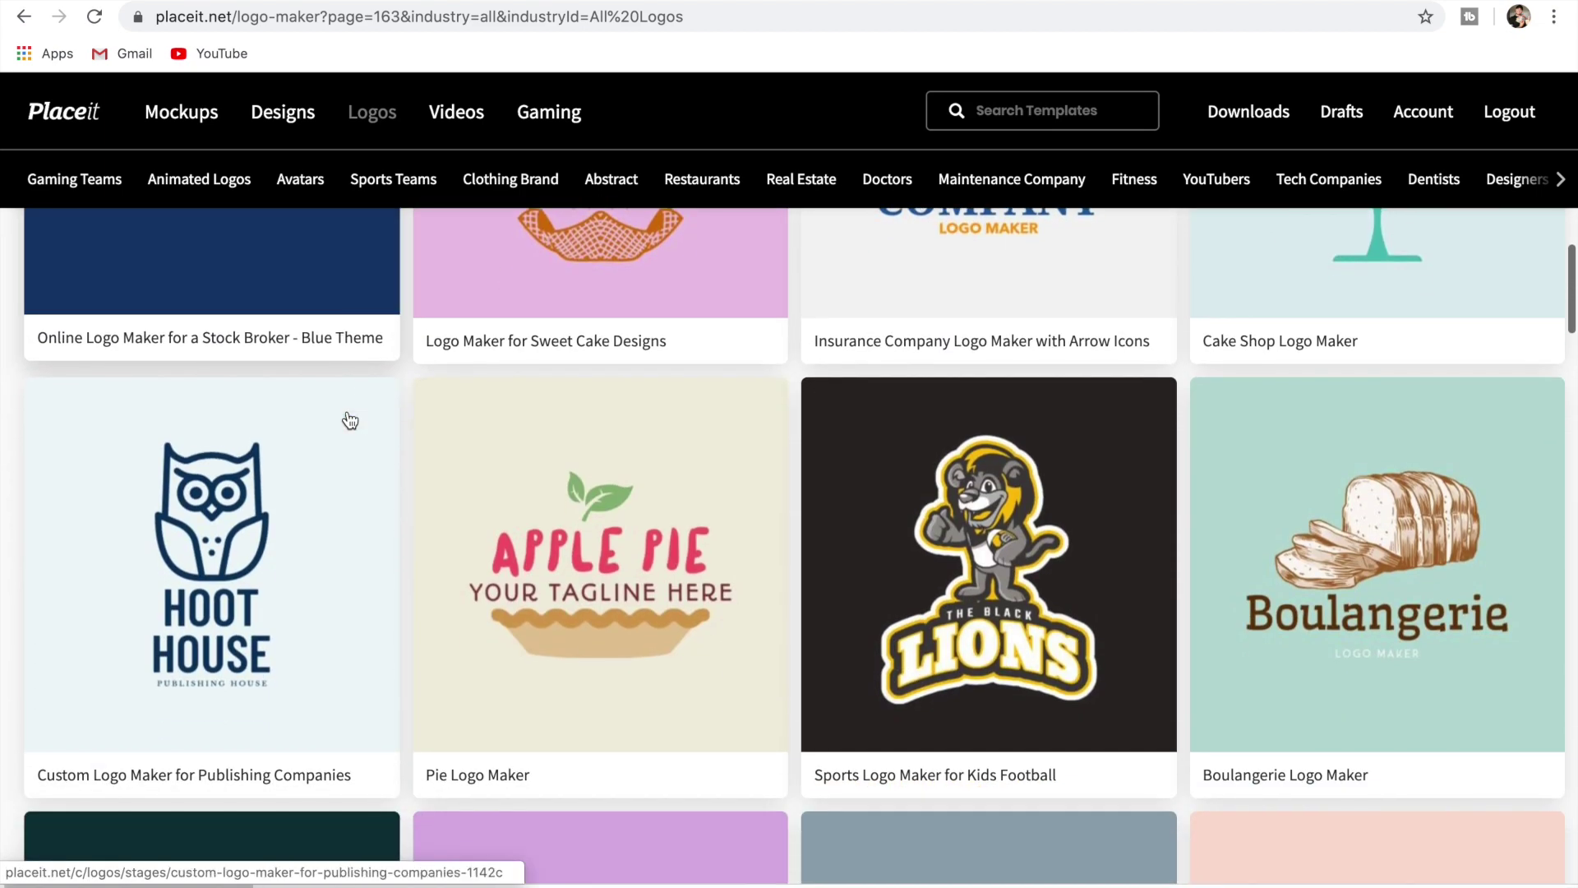
# Examine the rest of the business logo templates further down page 163
pyautogui.scroll(-5, 350, 421)
pyautogui.scroll(-7, 350, 420)
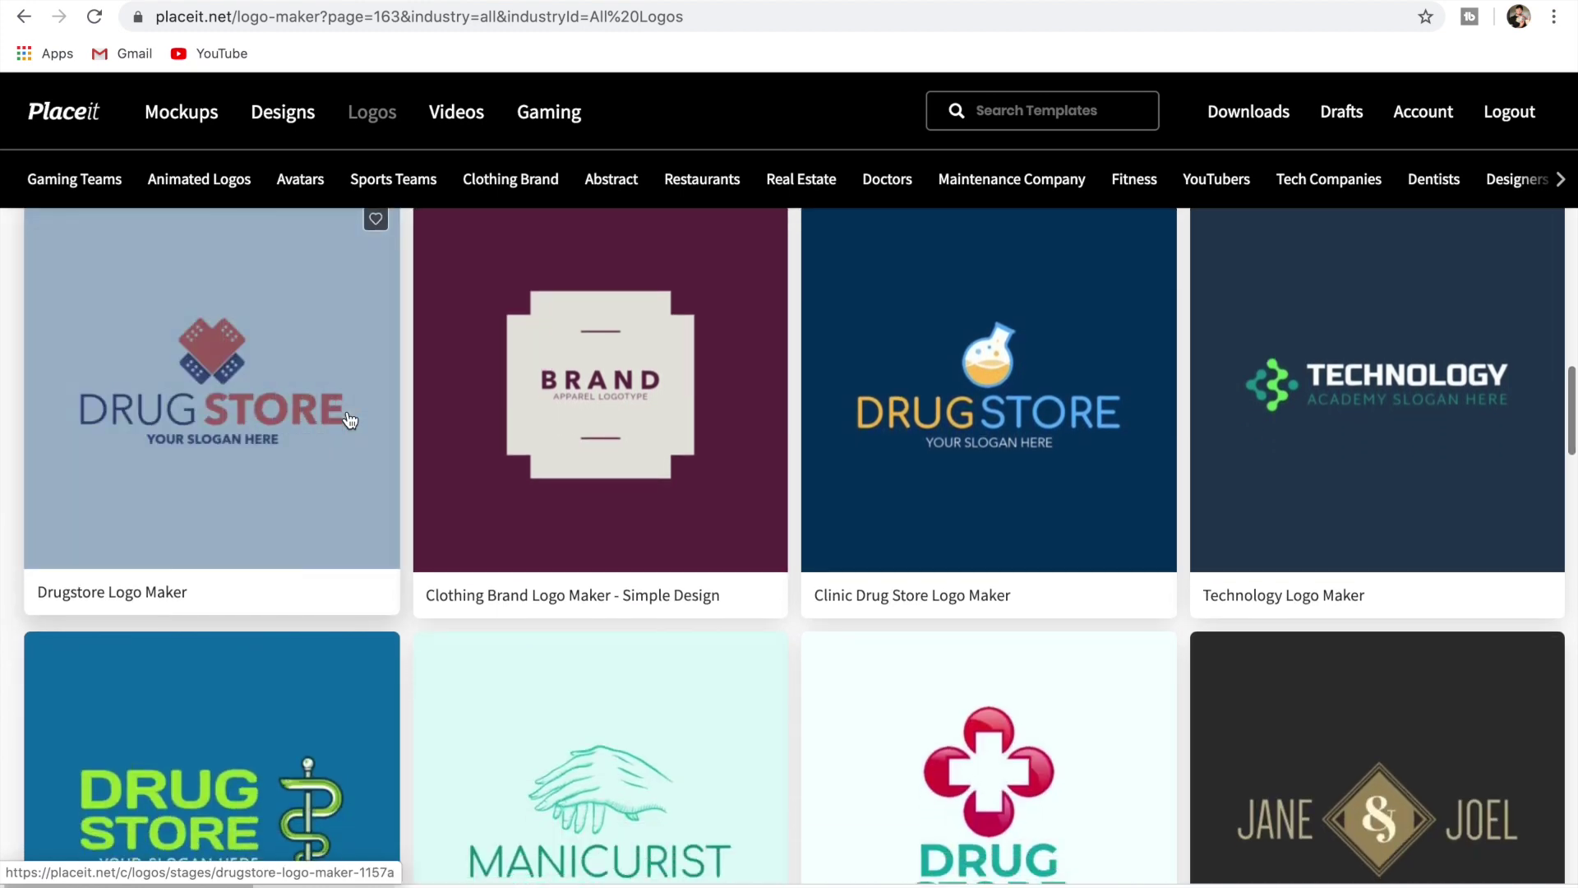
pyautogui.scroll(-4, 350, 420)
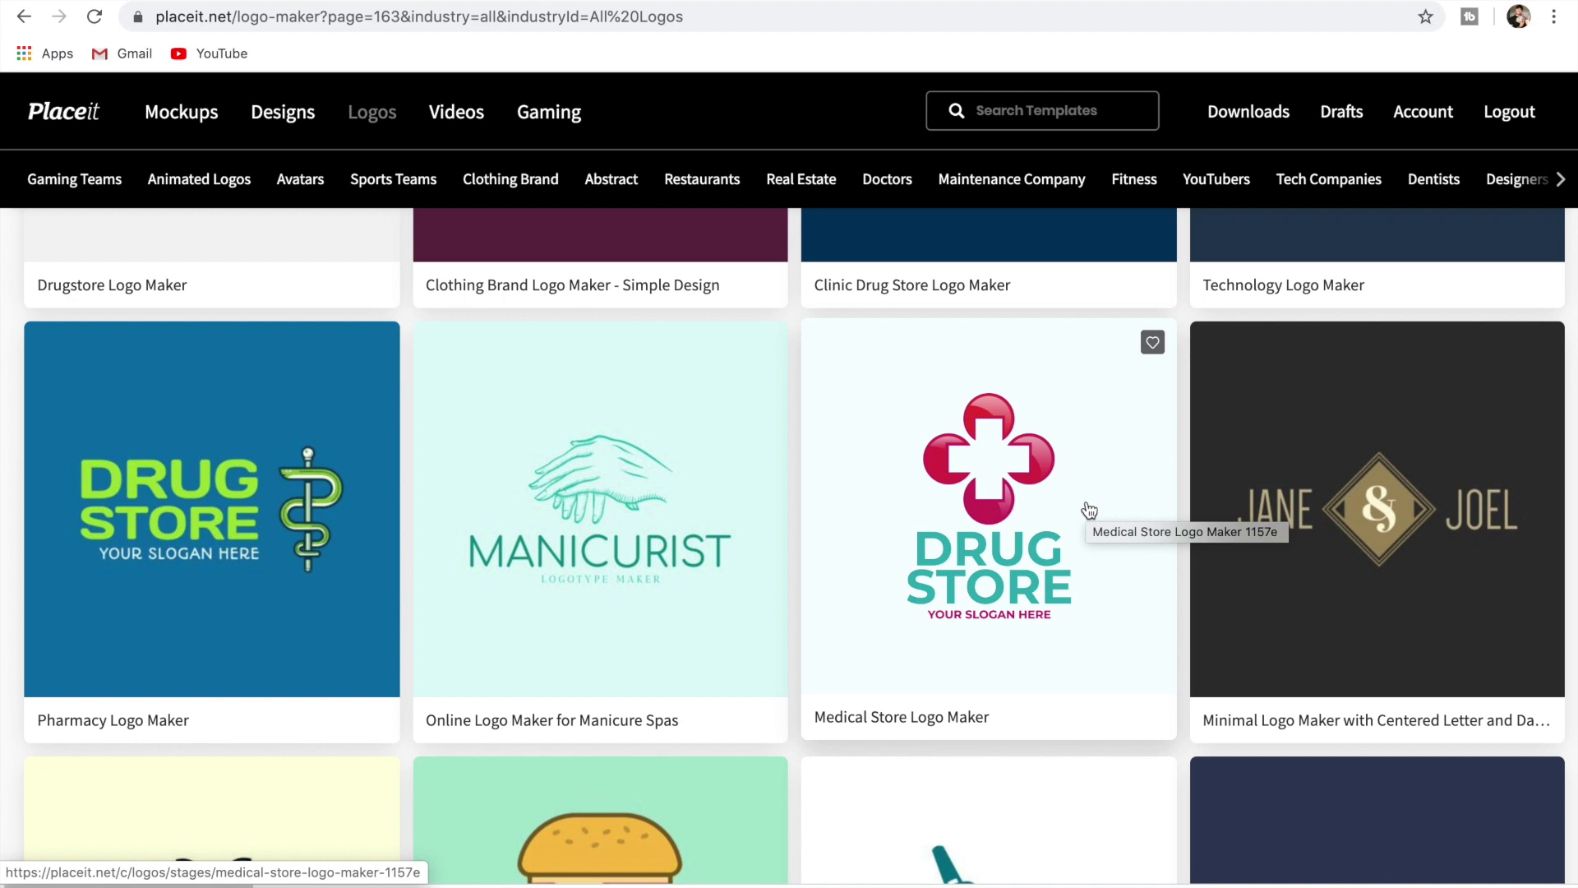
pyautogui.scroll(-6, 717, 440)
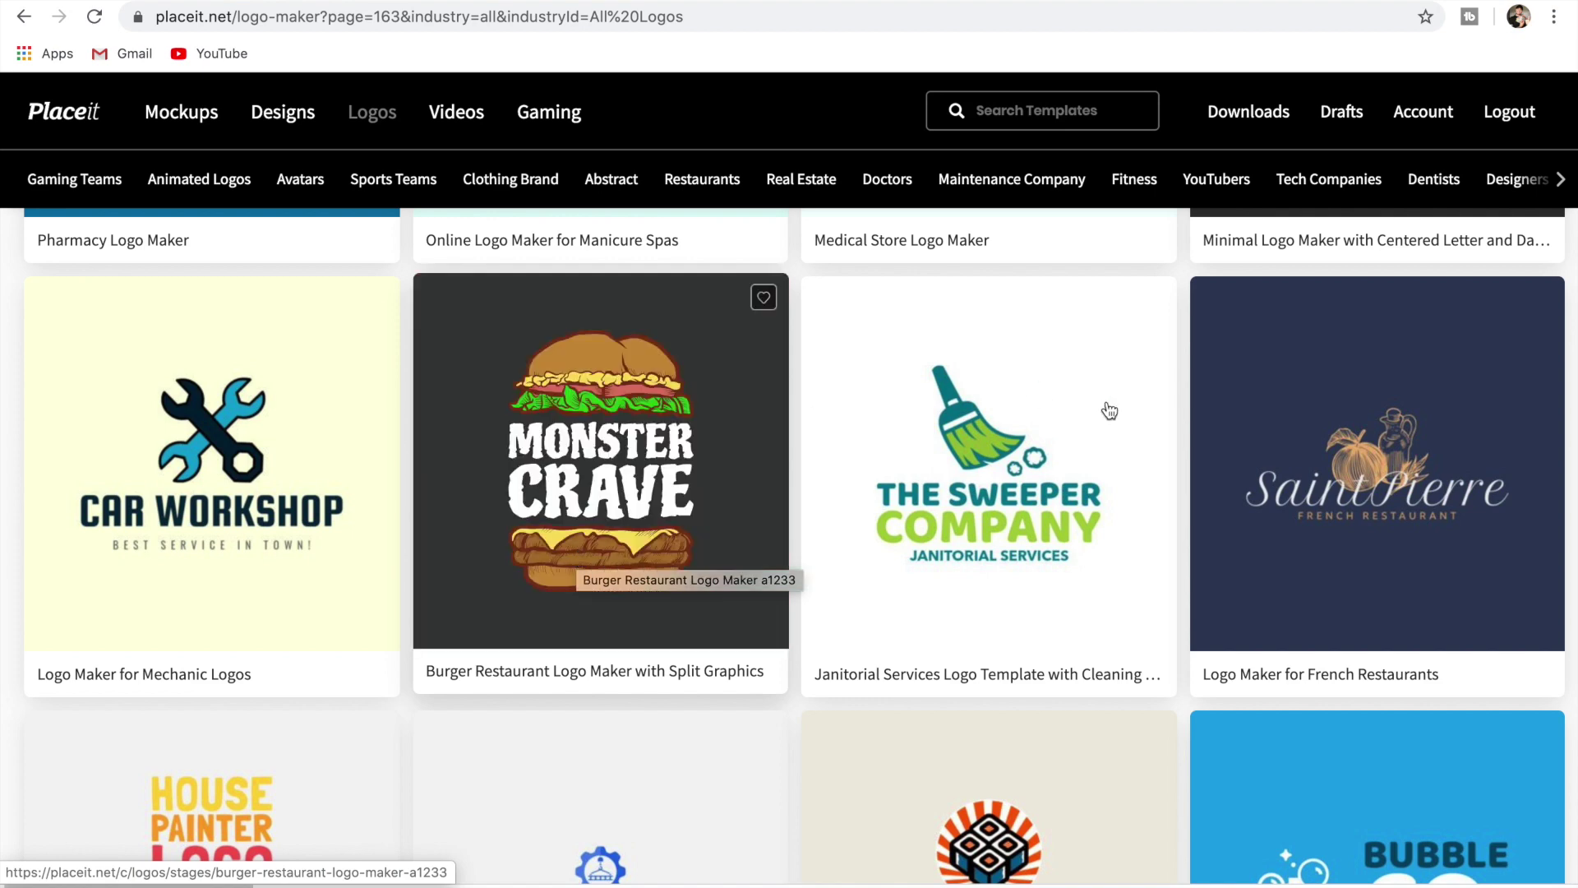
pyautogui.scroll(-5, 900, 421)
# Return to page 1 of the logo templates and open the Logo Template Featuring a Graffiti Design
pyautogui.scroll(-8, 899, 421)
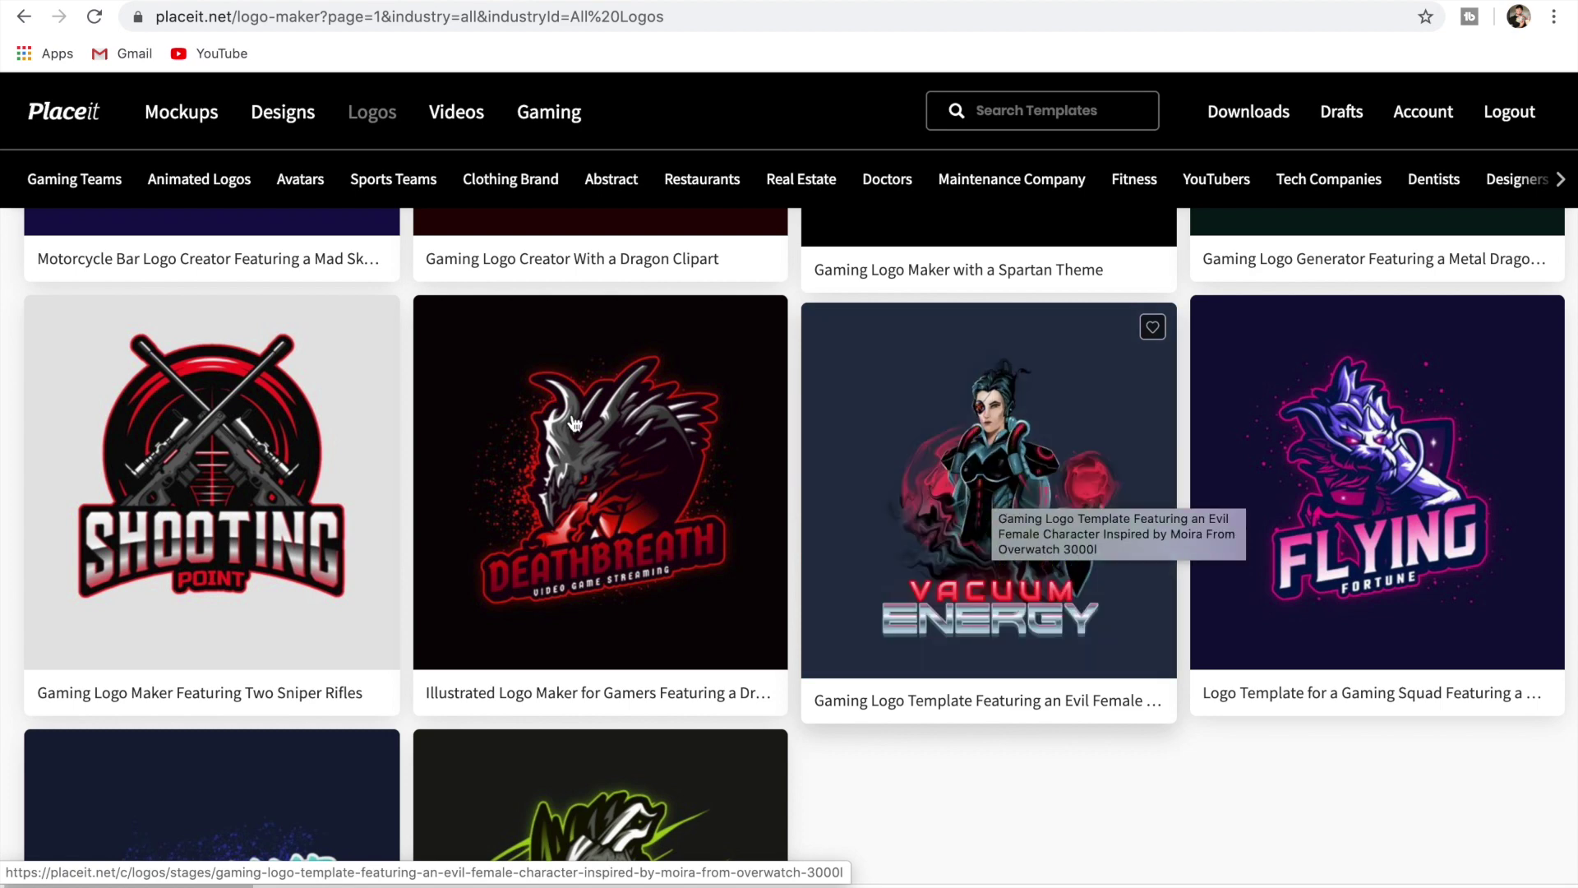
pyautogui.scroll(-8, 289, 441)
pyautogui.scroll(3, 246, 271)
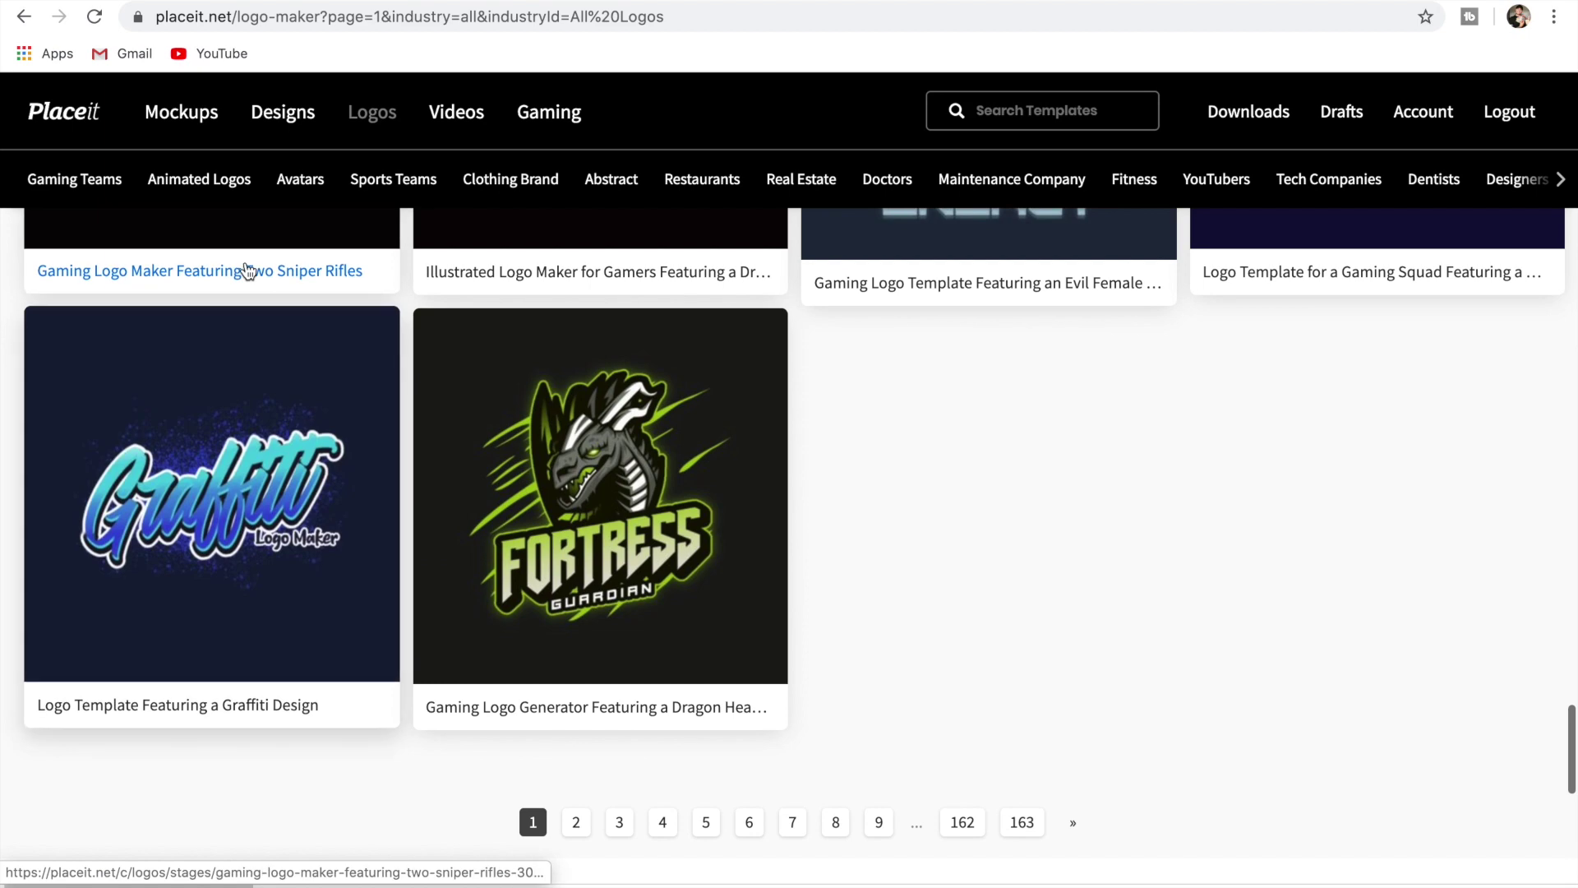
pyautogui.click(218, 505)
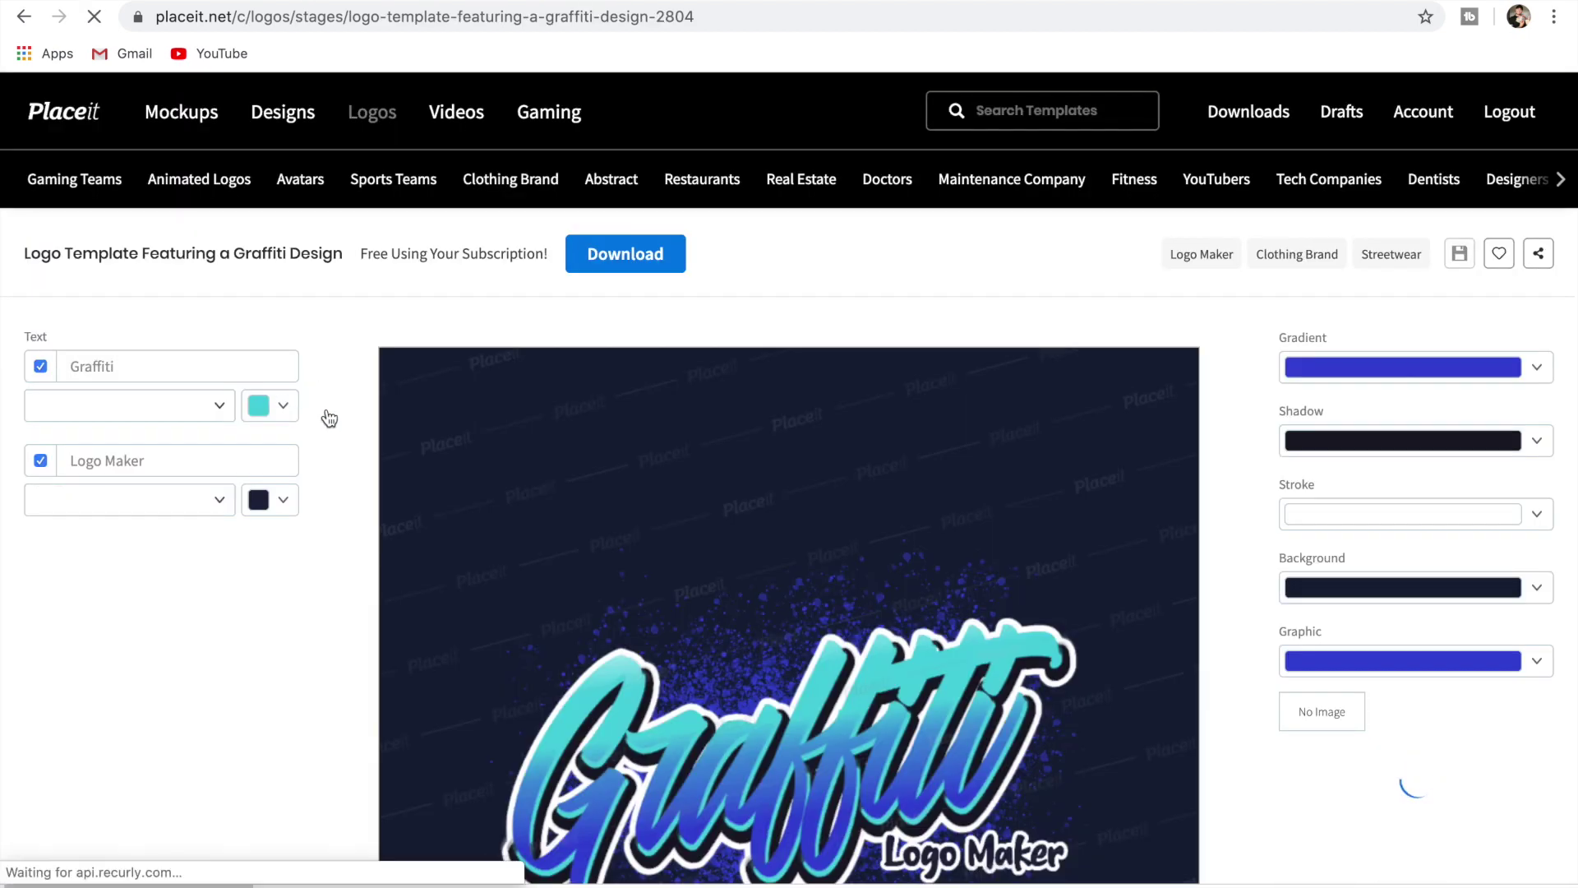
# Make the background of the graffiti logo transparent
pyautogui.scroll(-2, 395, 490)
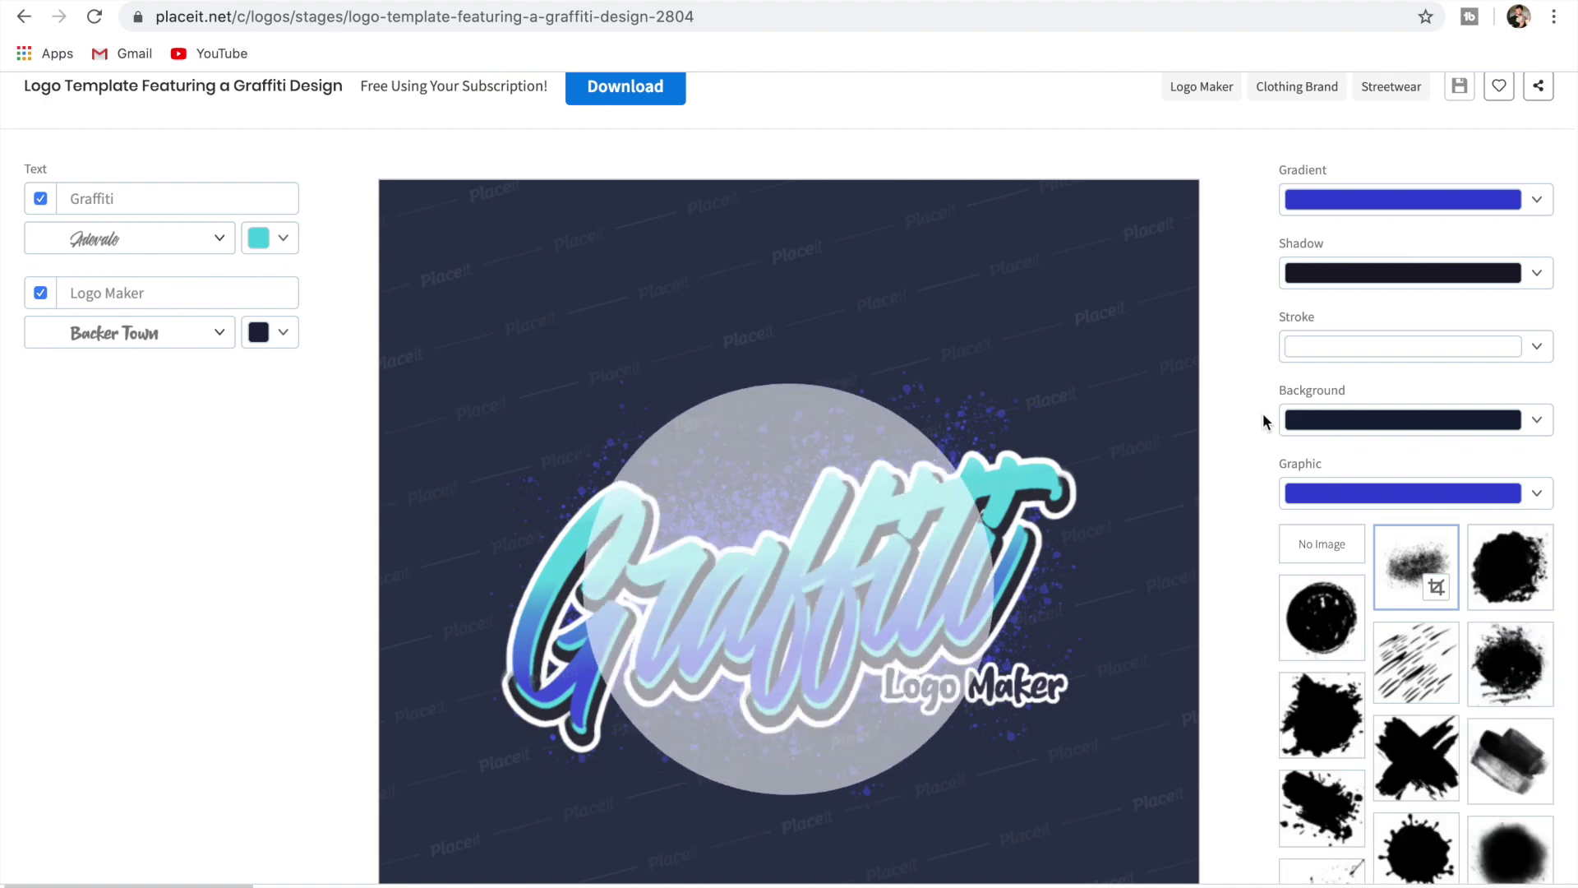
pyautogui.click(1397, 421)
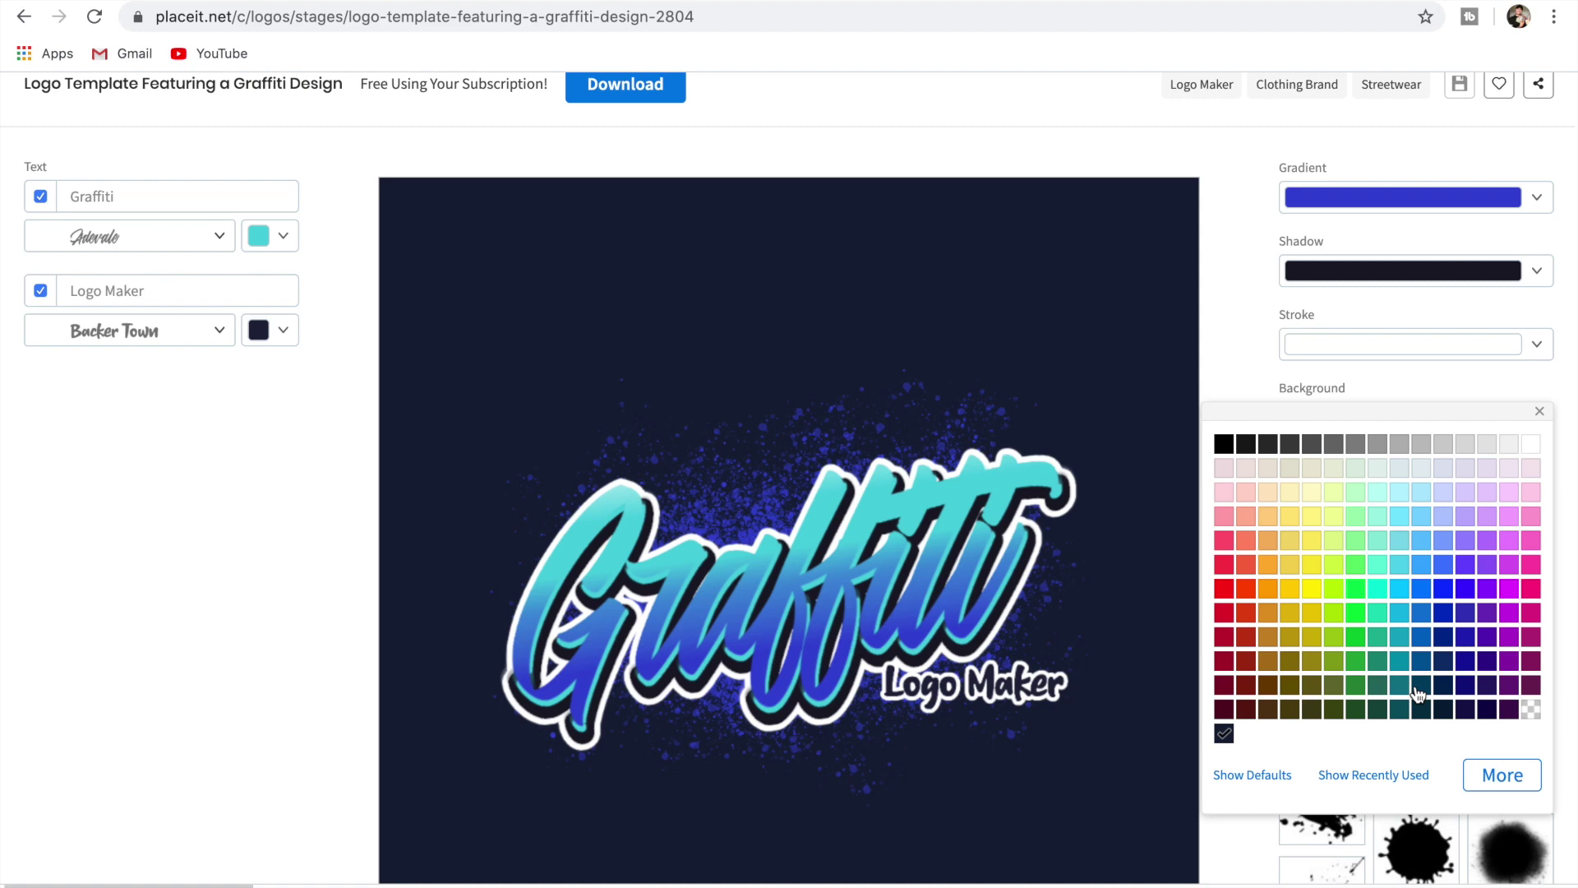
pyautogui.click(1535, 712)
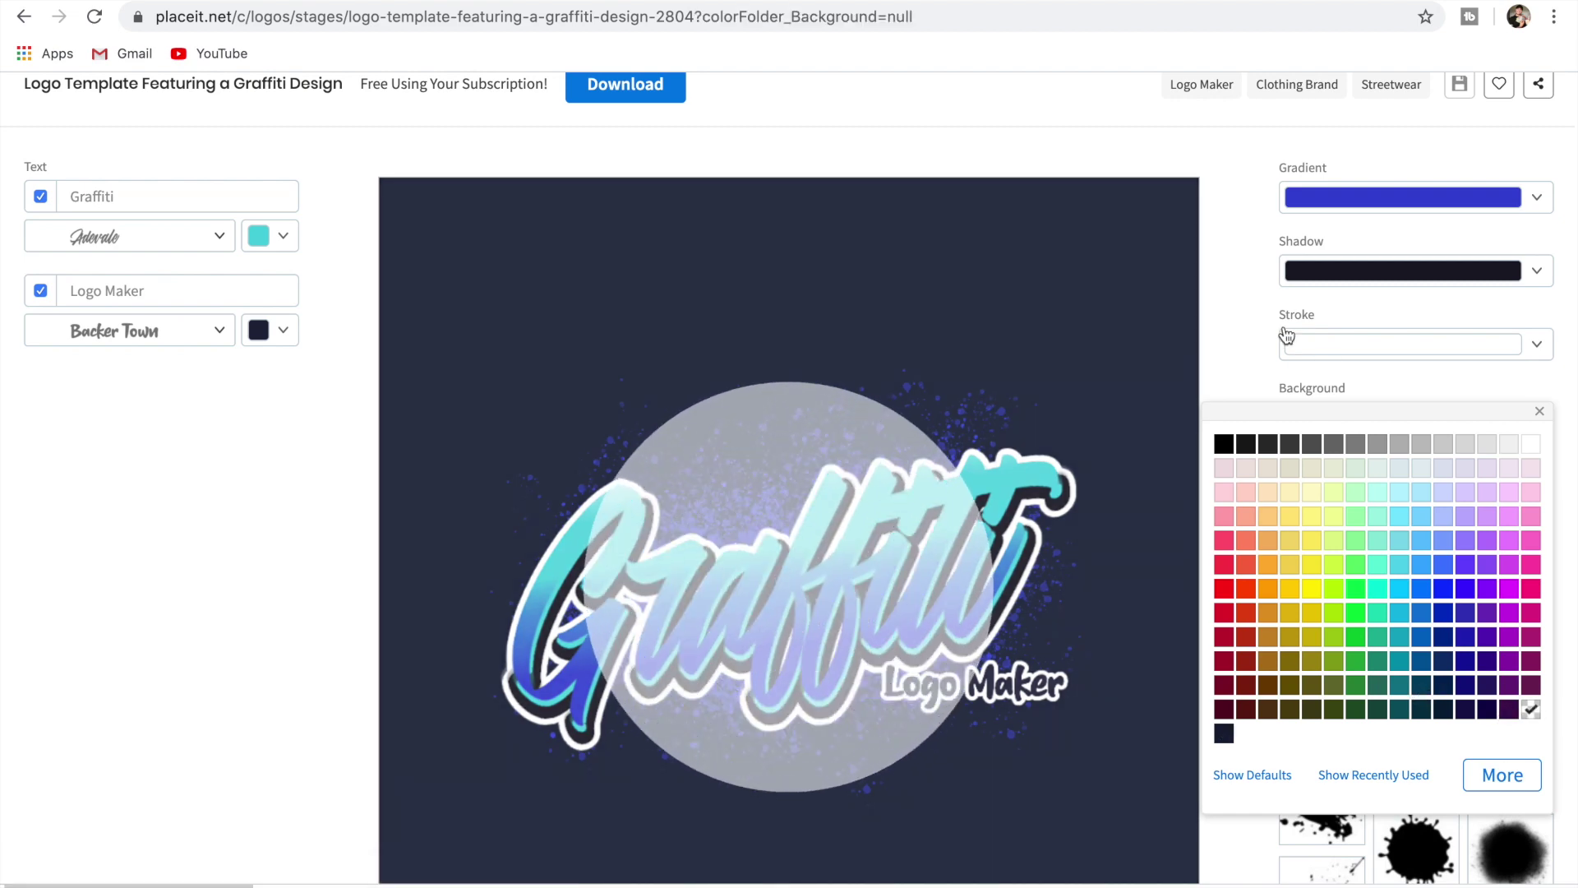
pyautogui.click(1233, 287)
# Try the paint splatter and doodle graphics behind the text, and settle on the spray graphic with crown, diamond and star
pyautogui.scroll(-3, 1416, 594)
pyautogui.click(1420, 593)
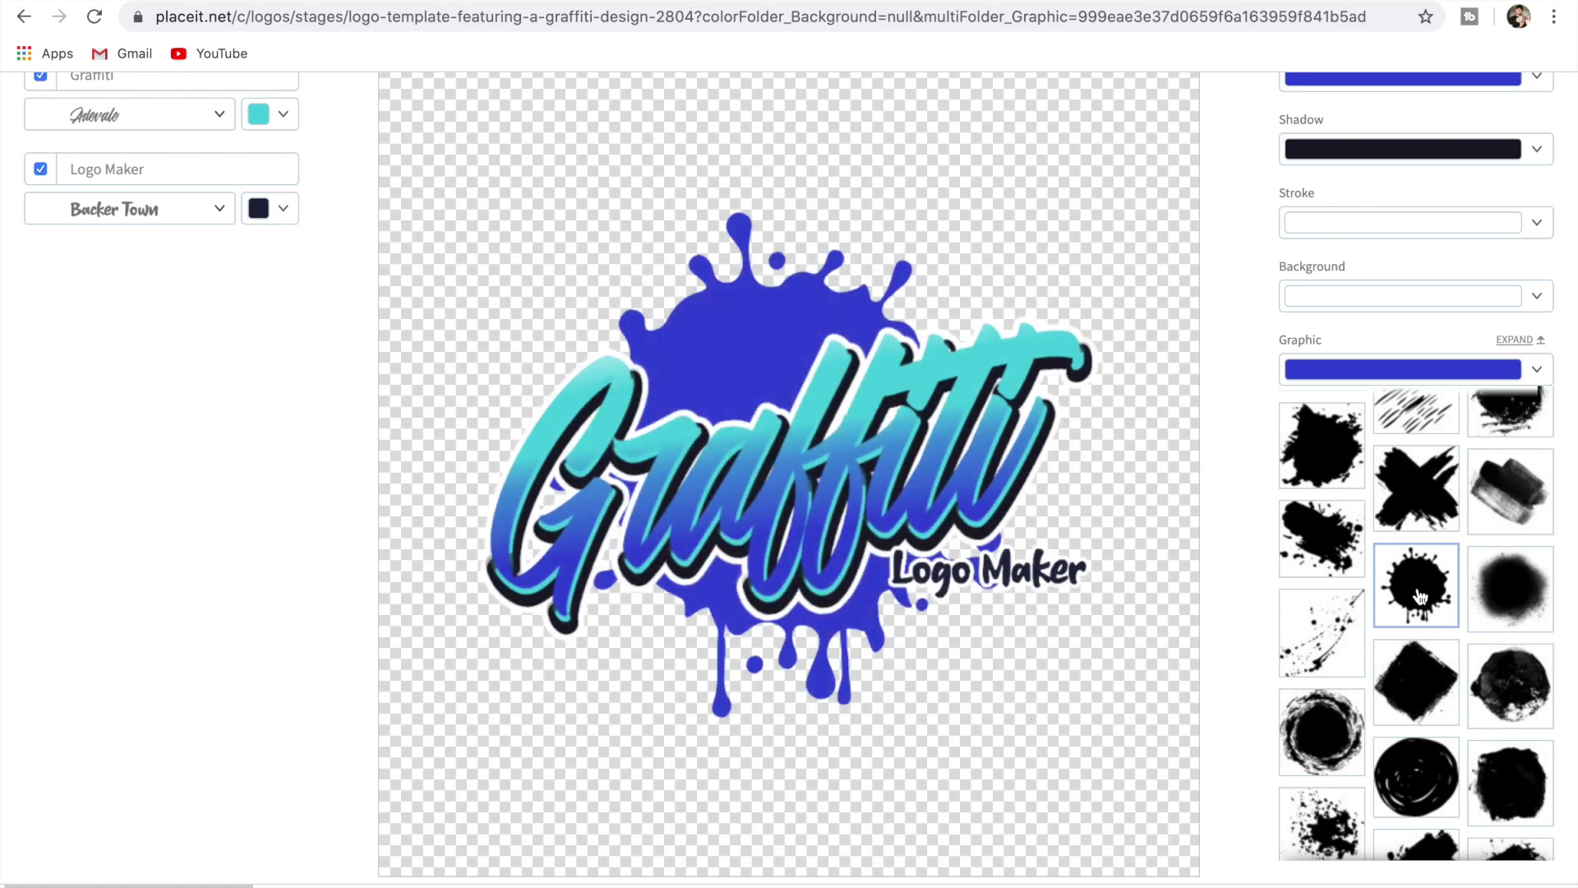
pyautogui.scroll(-5, 1495, 751)
pyautogui.click(1494, 750)
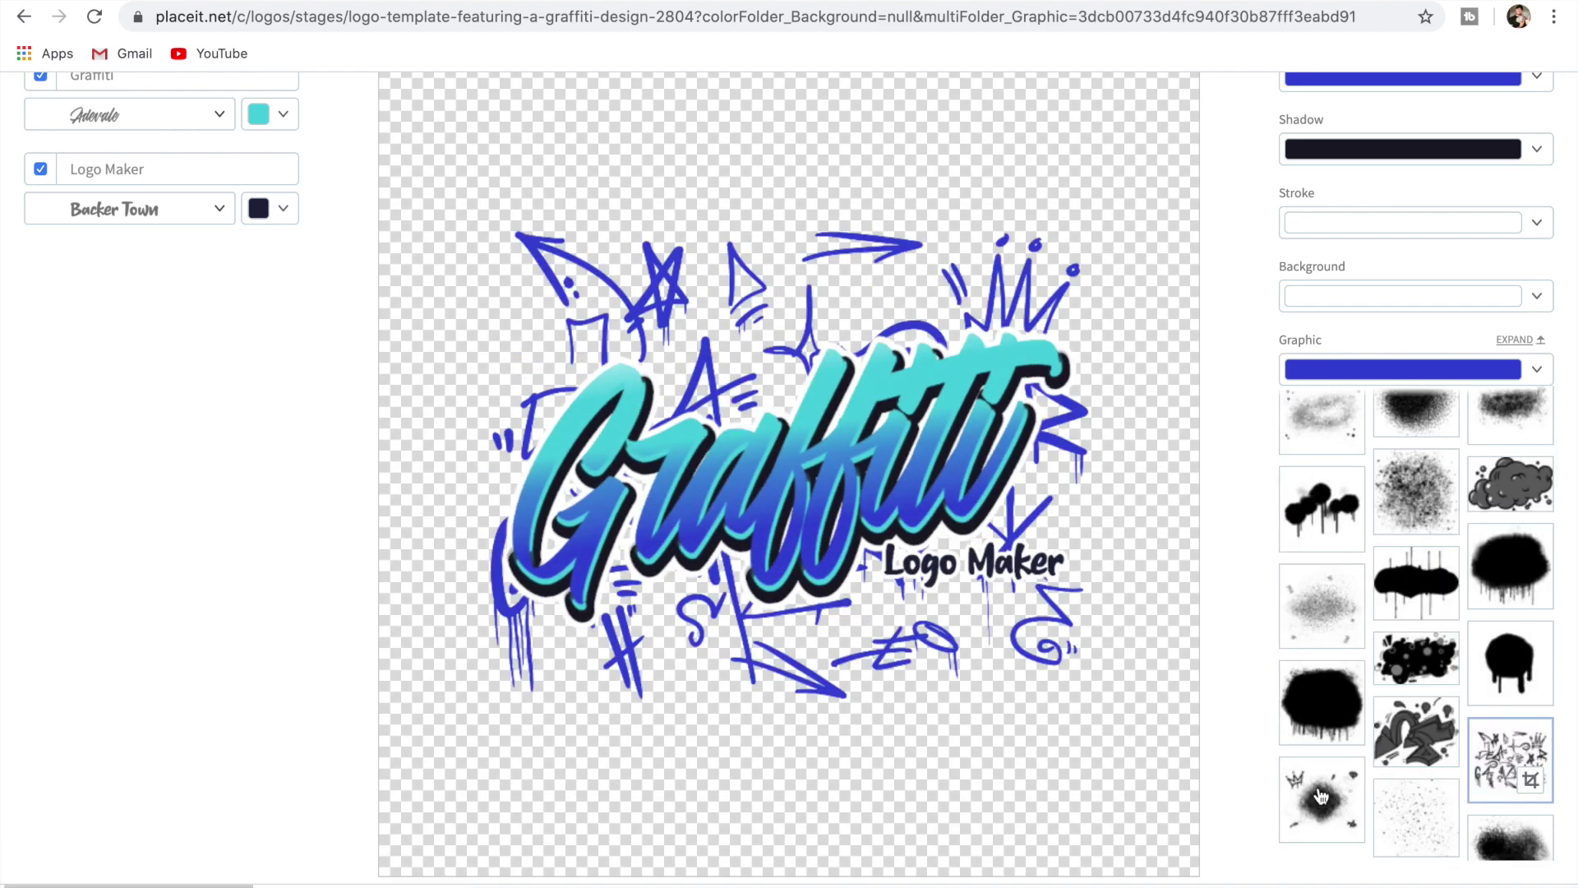
pyautogui.click(1321, 814)
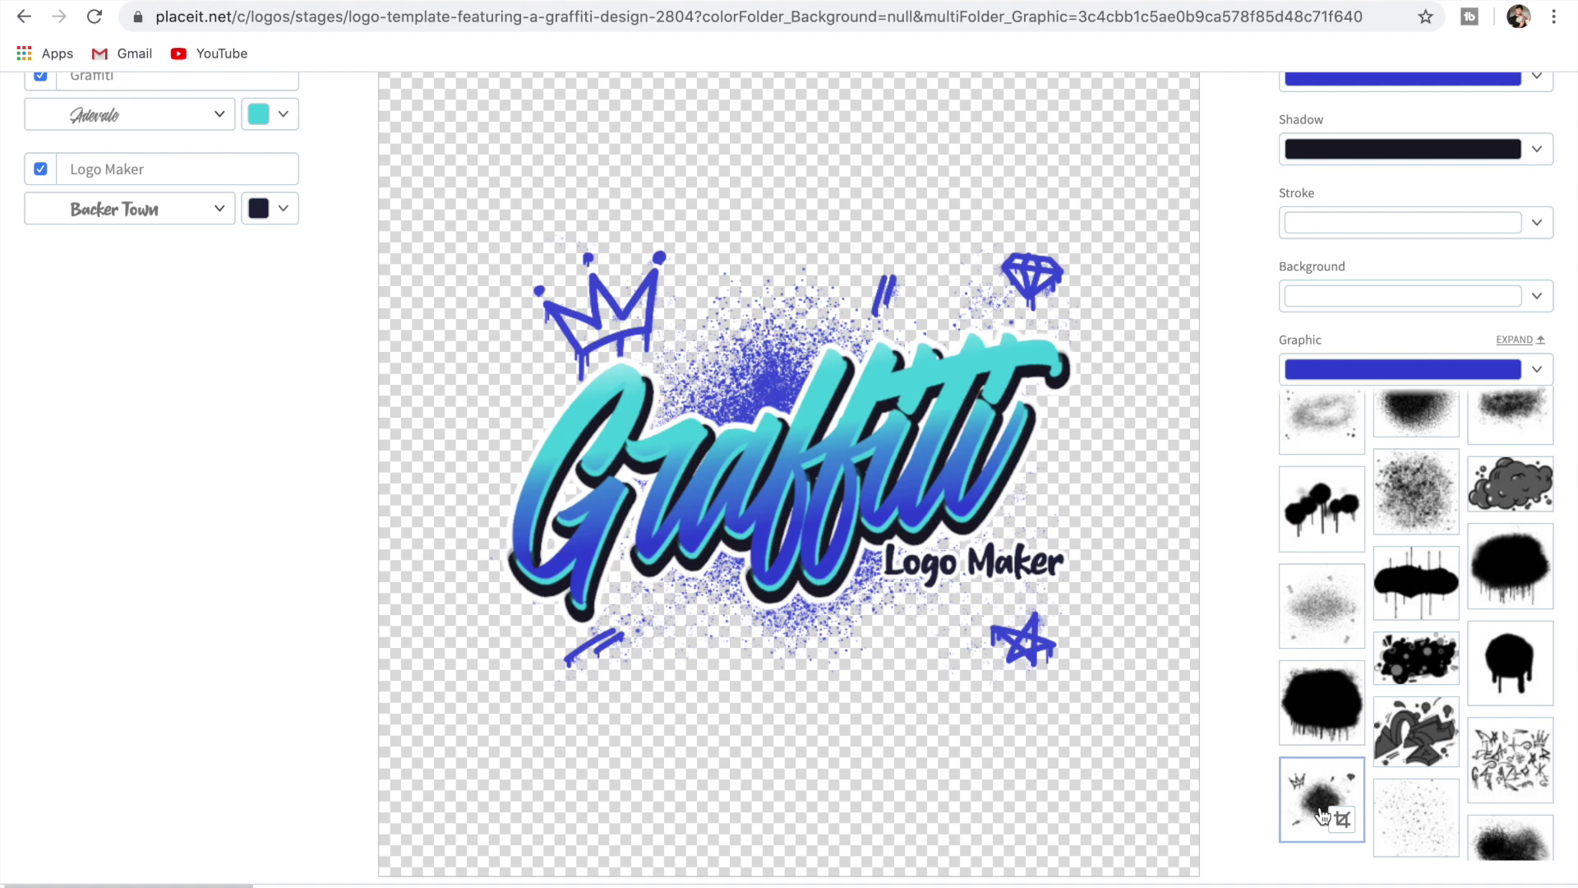
# Replace the main logo text with the creator's first name and the second line with "That Entrepreneur Lifestyle"
pyautogui.scroll(2, 194, 406)
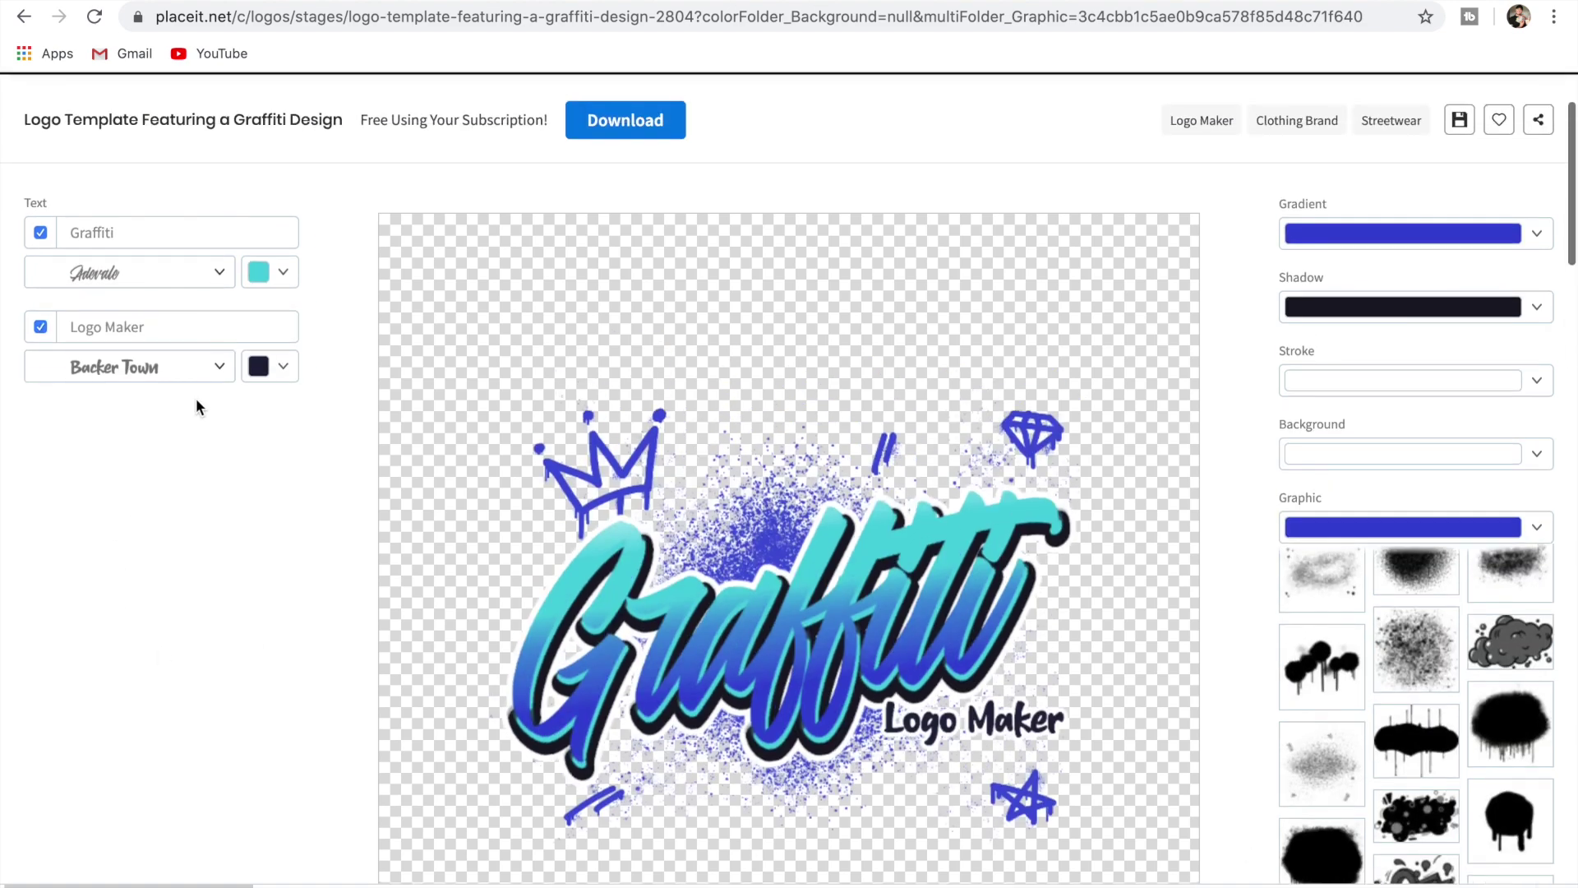
pyautogui.doubleClick(140, 224)
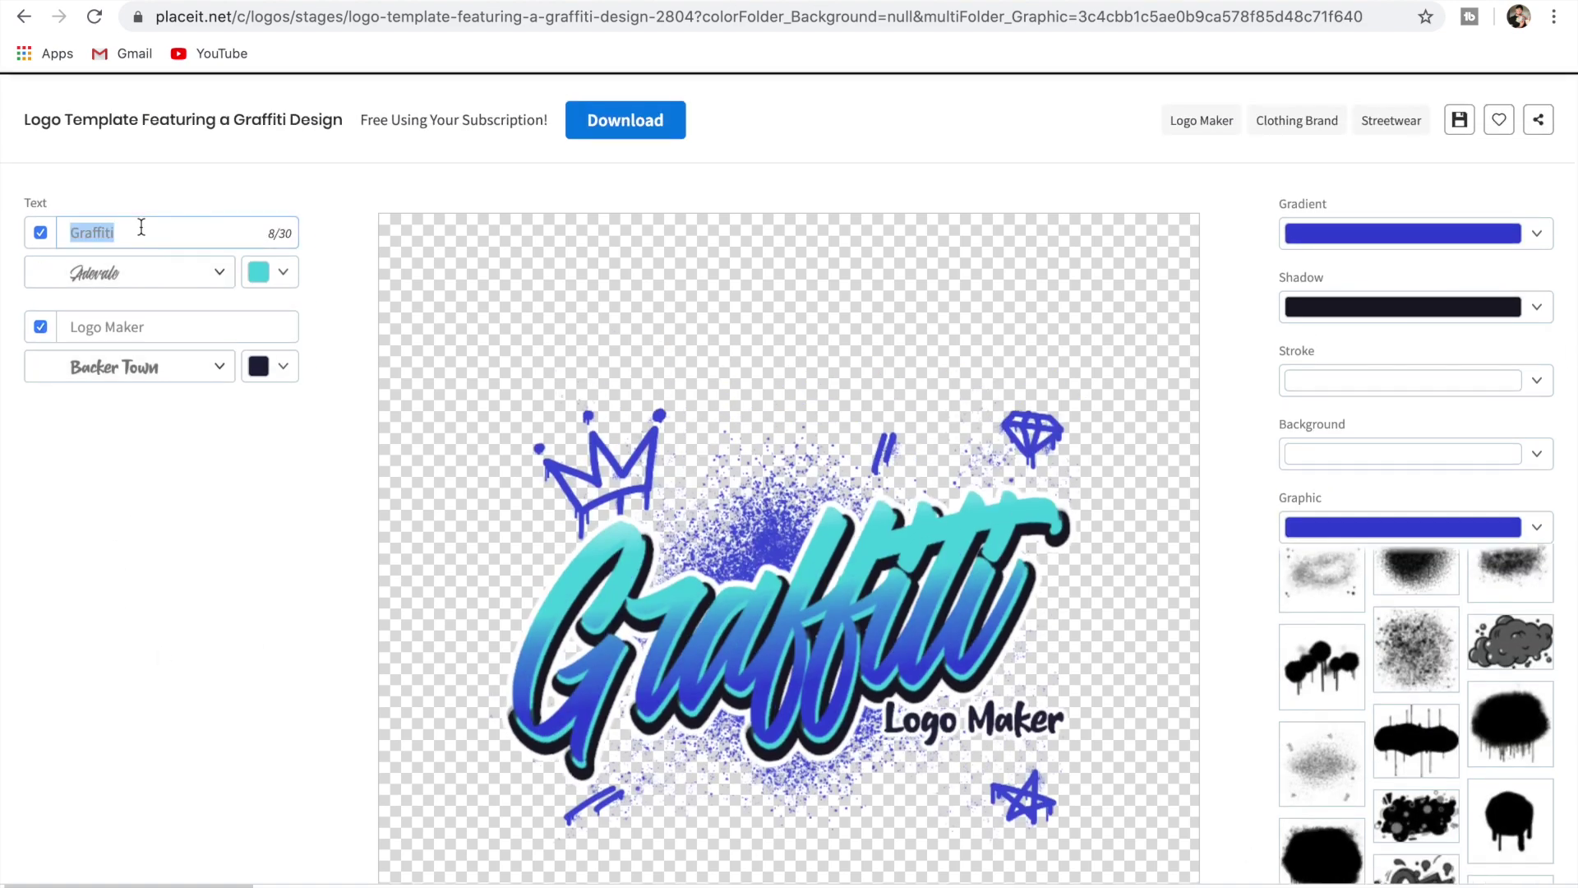
pyautogui.write('Bodie')
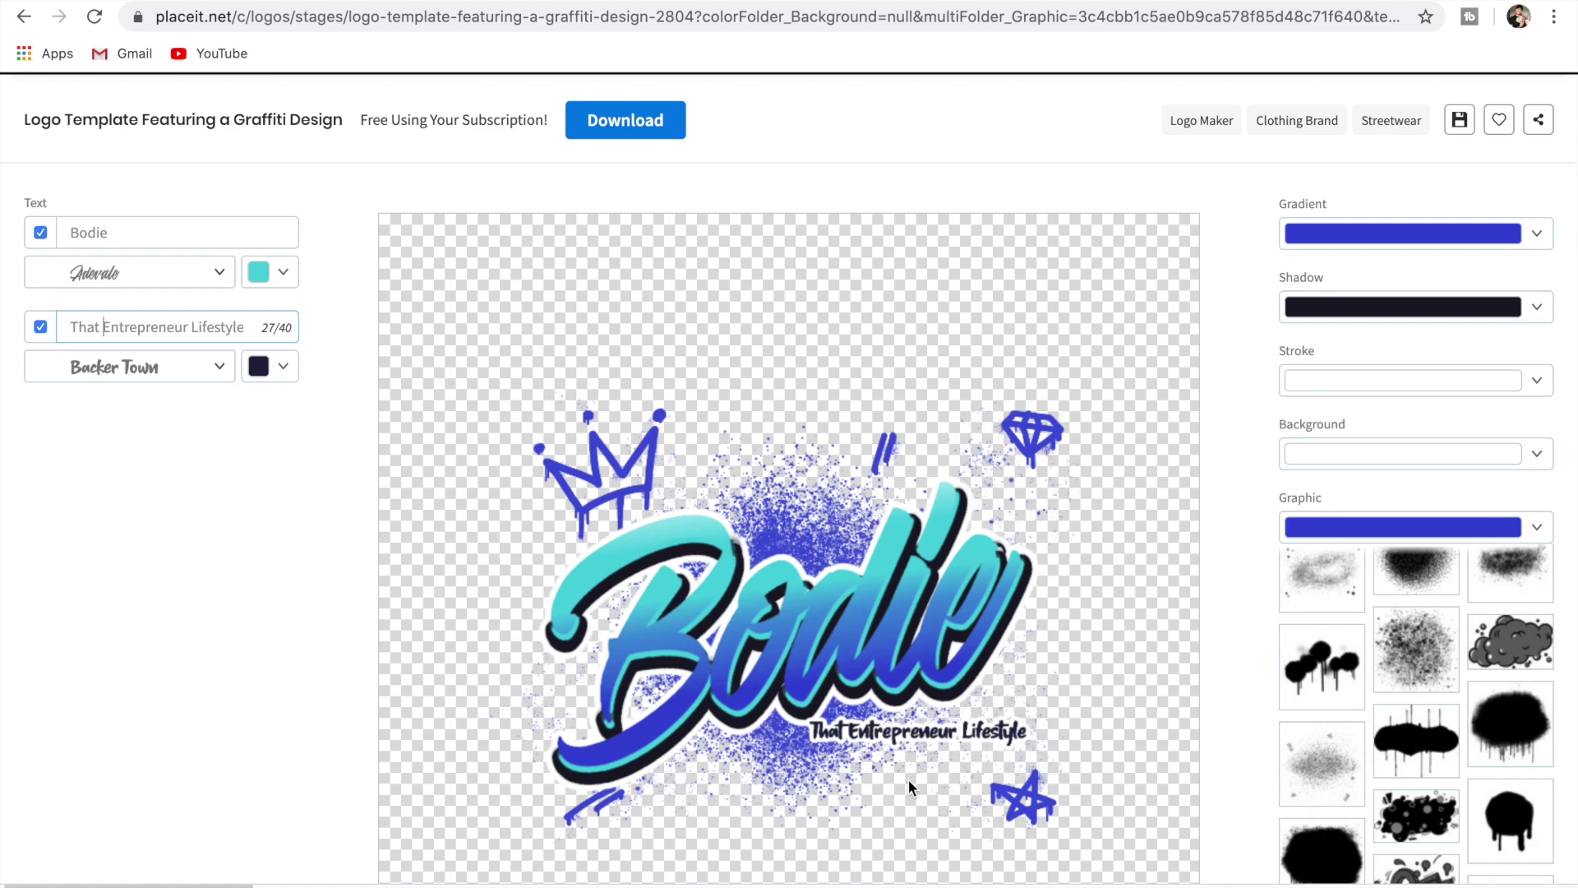
# Review the customized graffiti logo and look over the other graphics offered for it
pyautogui.scroll(-1, 569, 595)
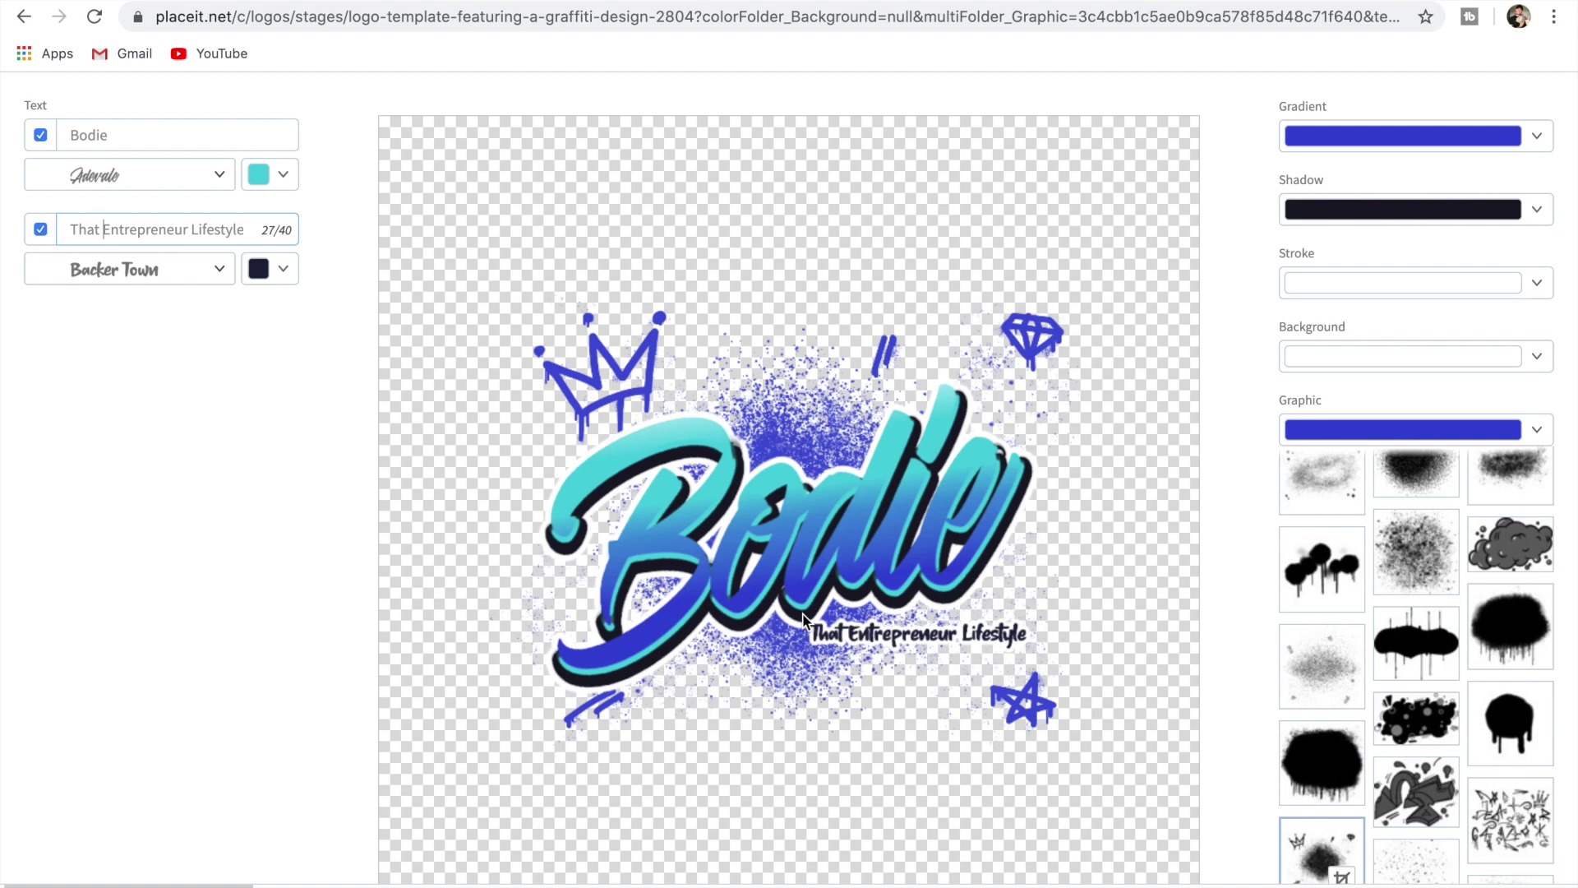
pyautogui.scroll(3, 803, 617)
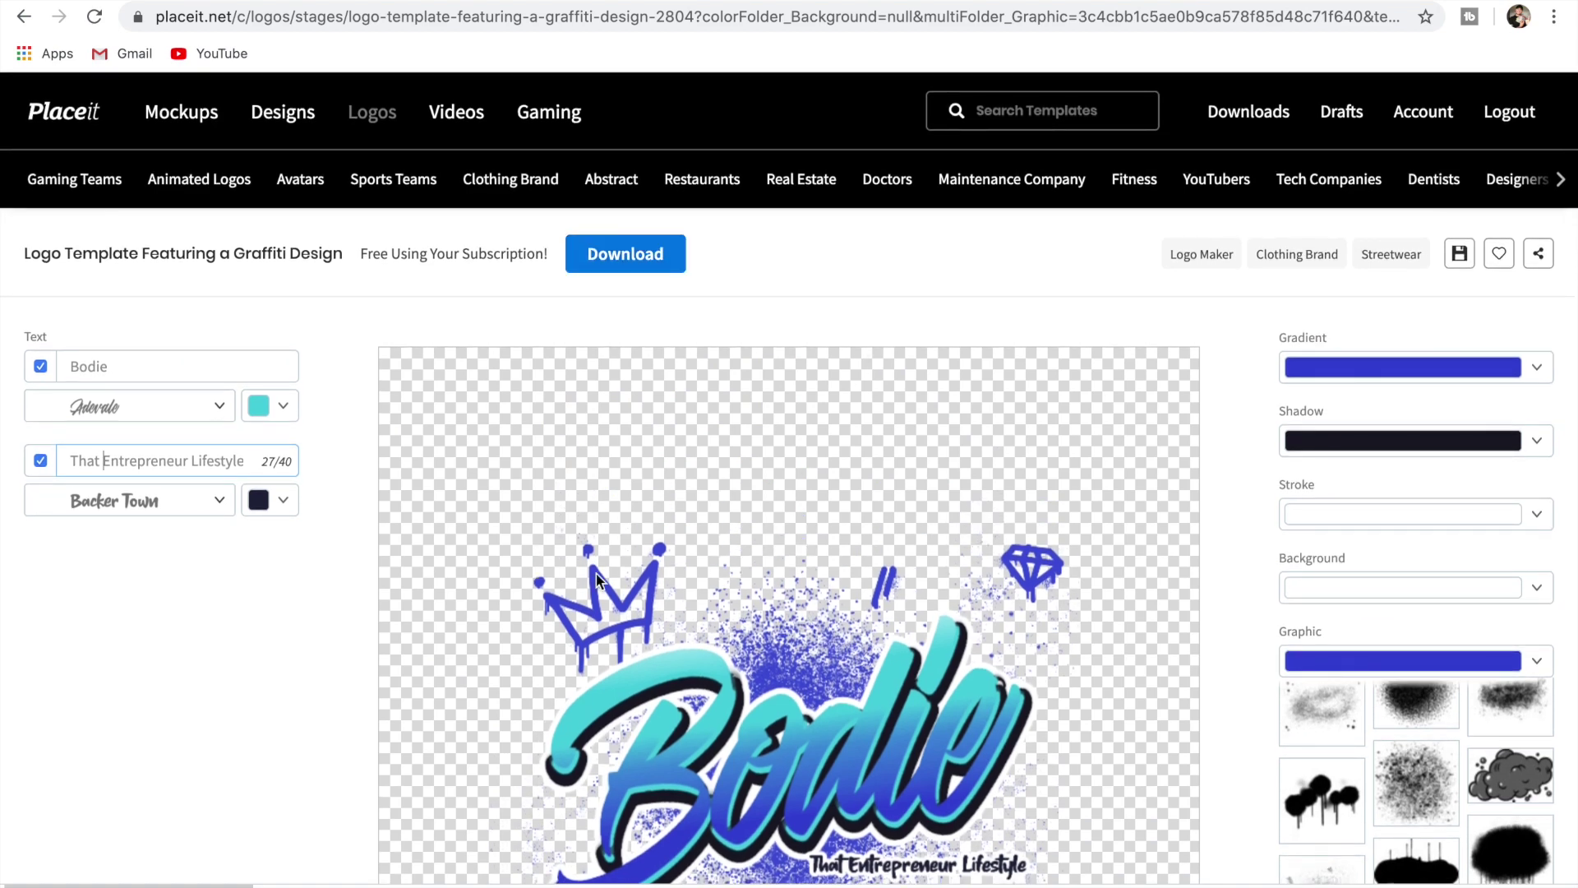
pyautogui.scroll(-3, 597, 576)
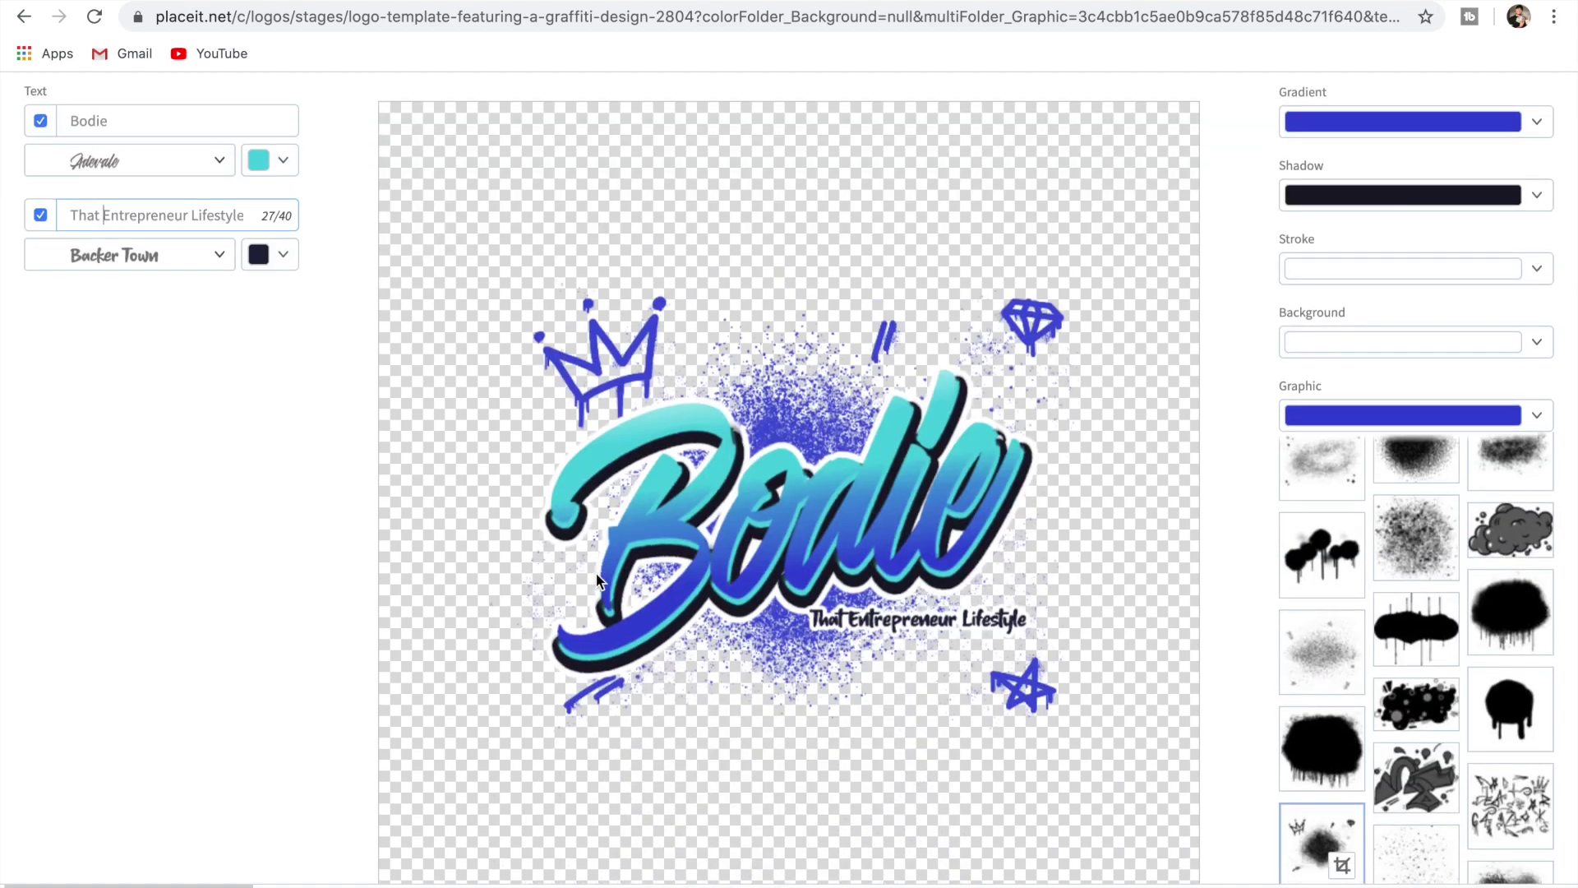
pyautogui.scroll(-2, 1355, 615)
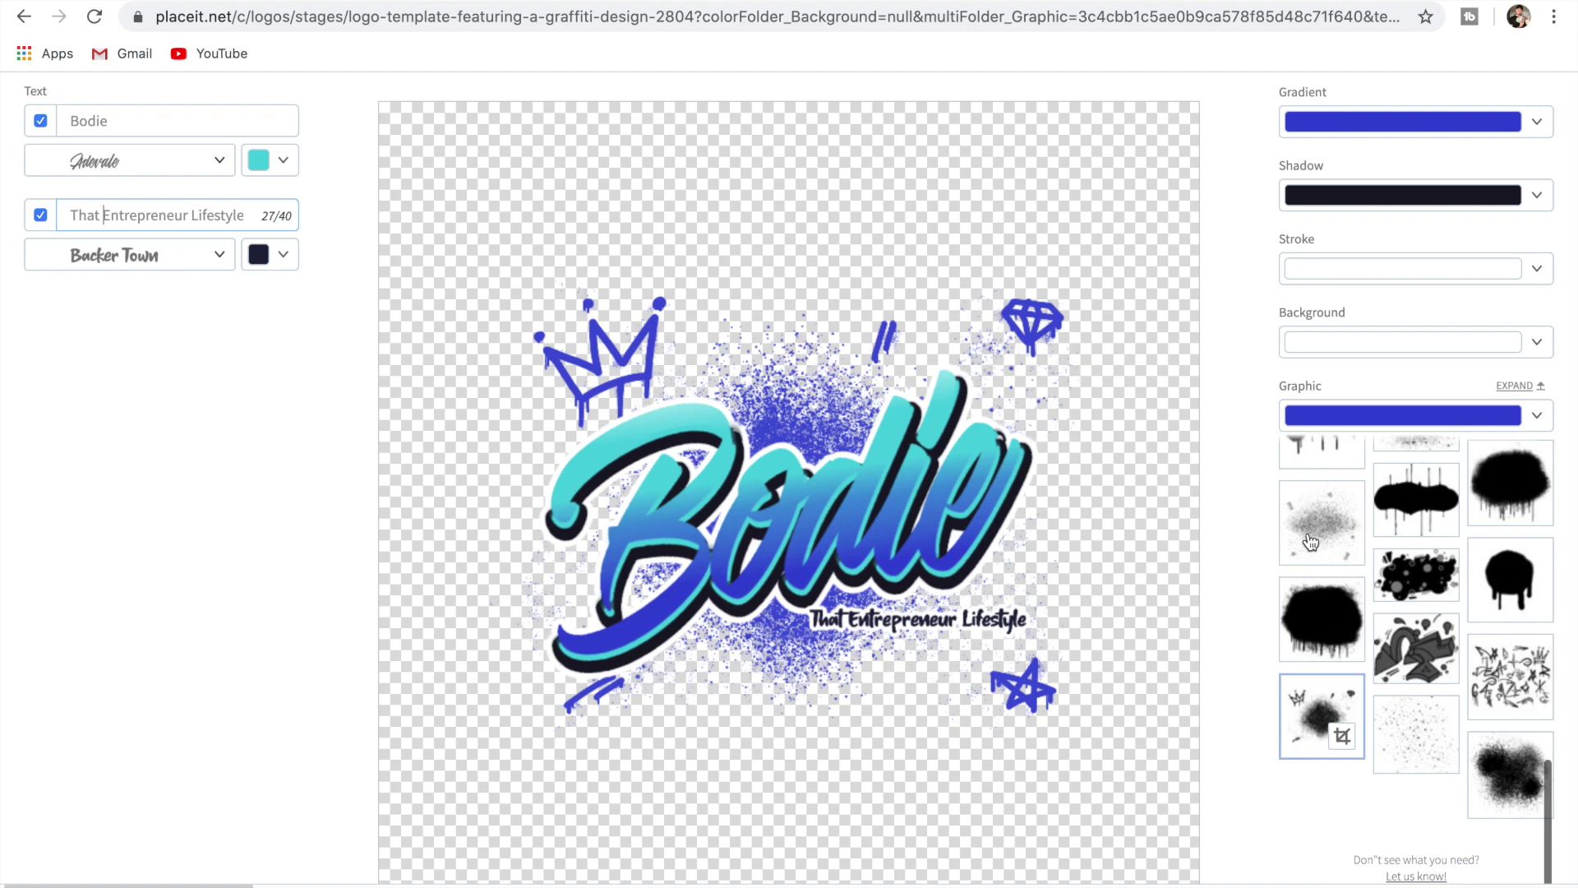
pyautogui.scroll(5, 1355, 615)
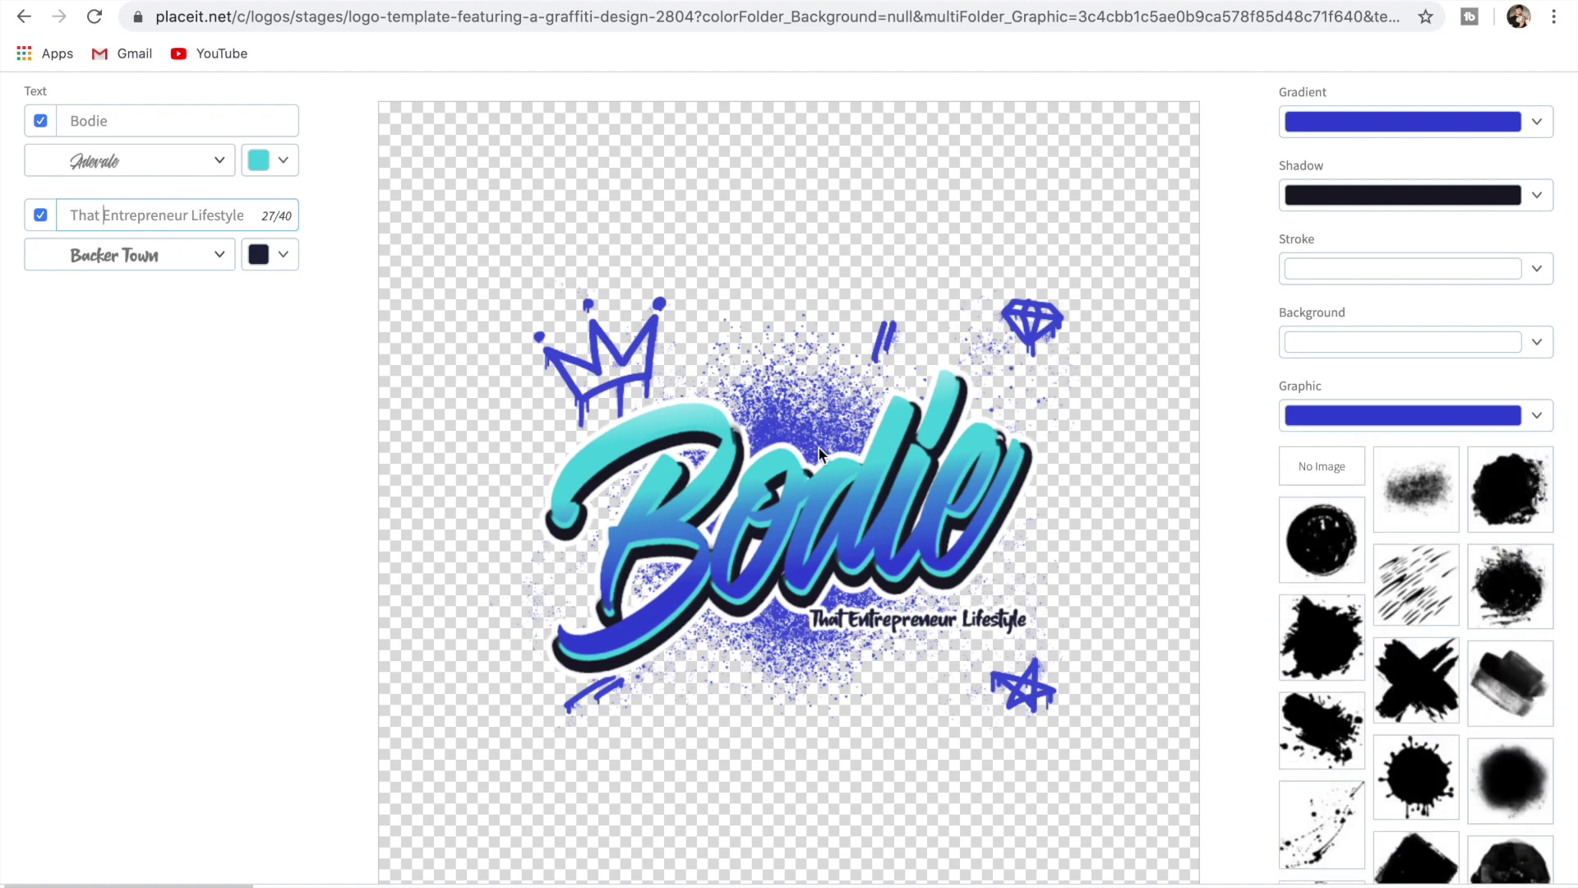
pyautogui.scroll(3, 450, 333)
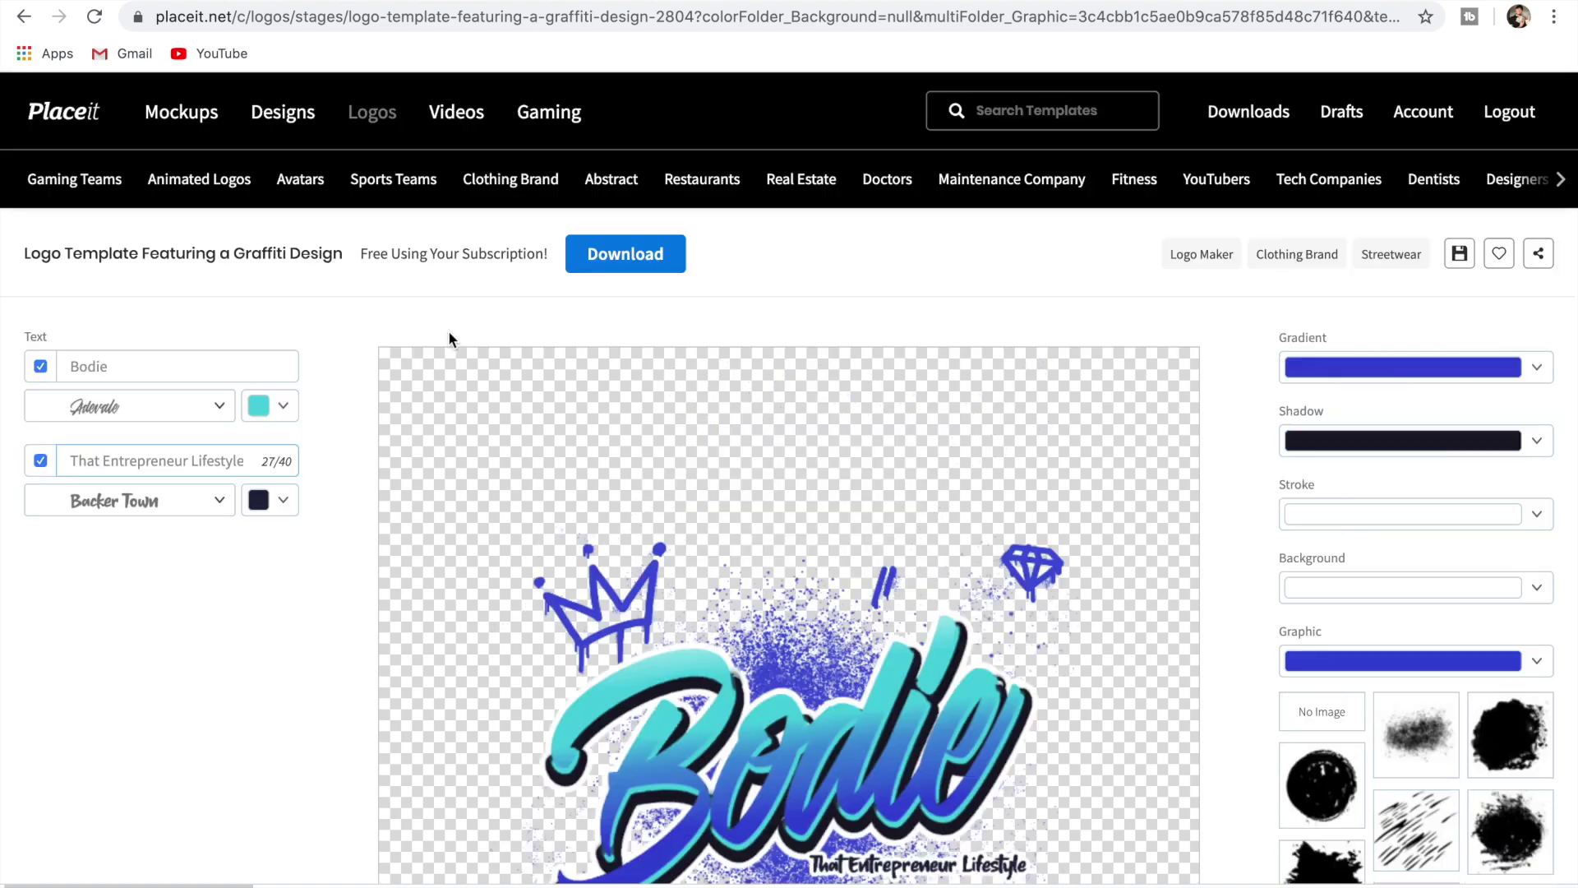
# Open the Clothing Brand logo category and look through its templates
pyautogui.click(372, 115)
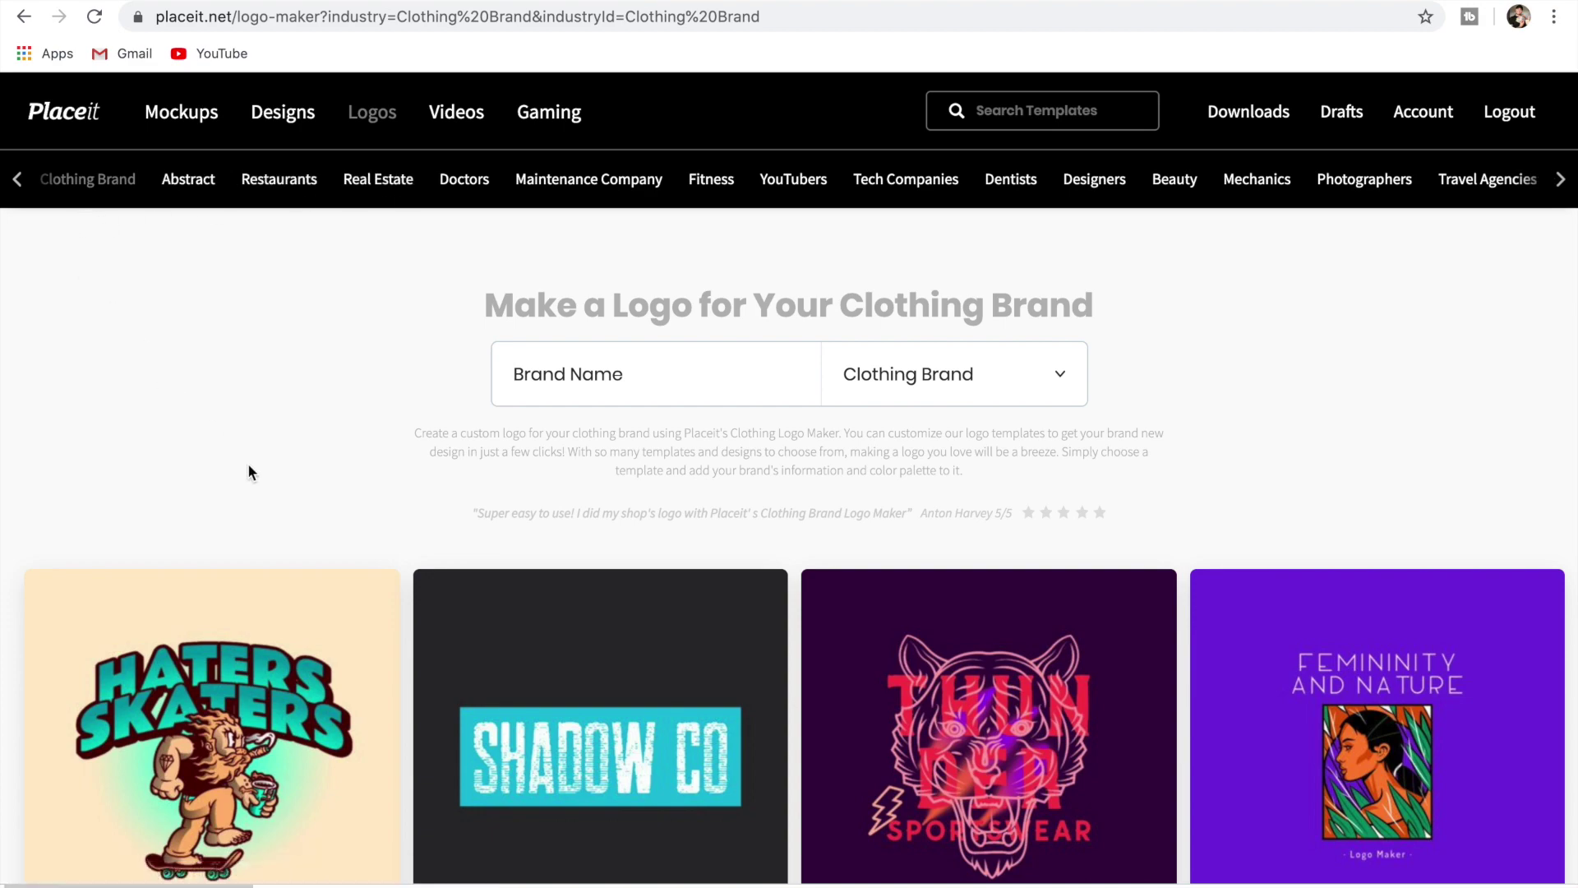
pyautogui.scroll(-13, 695, 700)
pyautogui.scroll(-15, 695, 700)
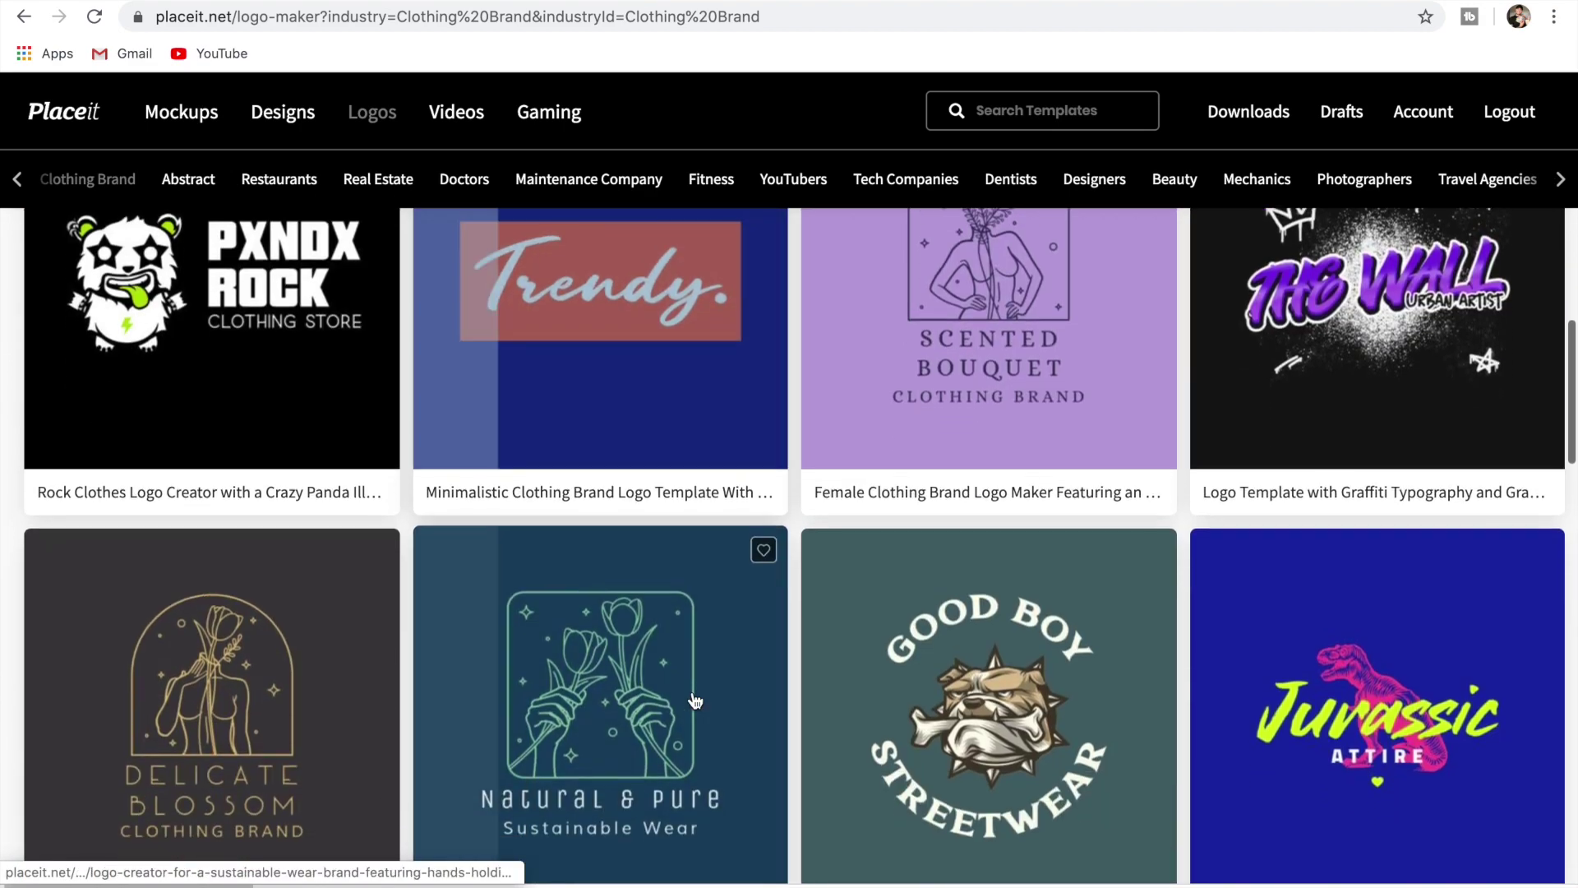
pyautogui.scroll(-6, 916, 733)
pyautogui.scroll(14, 916, 733)
pyautogui.scroll(20, 916, 734)
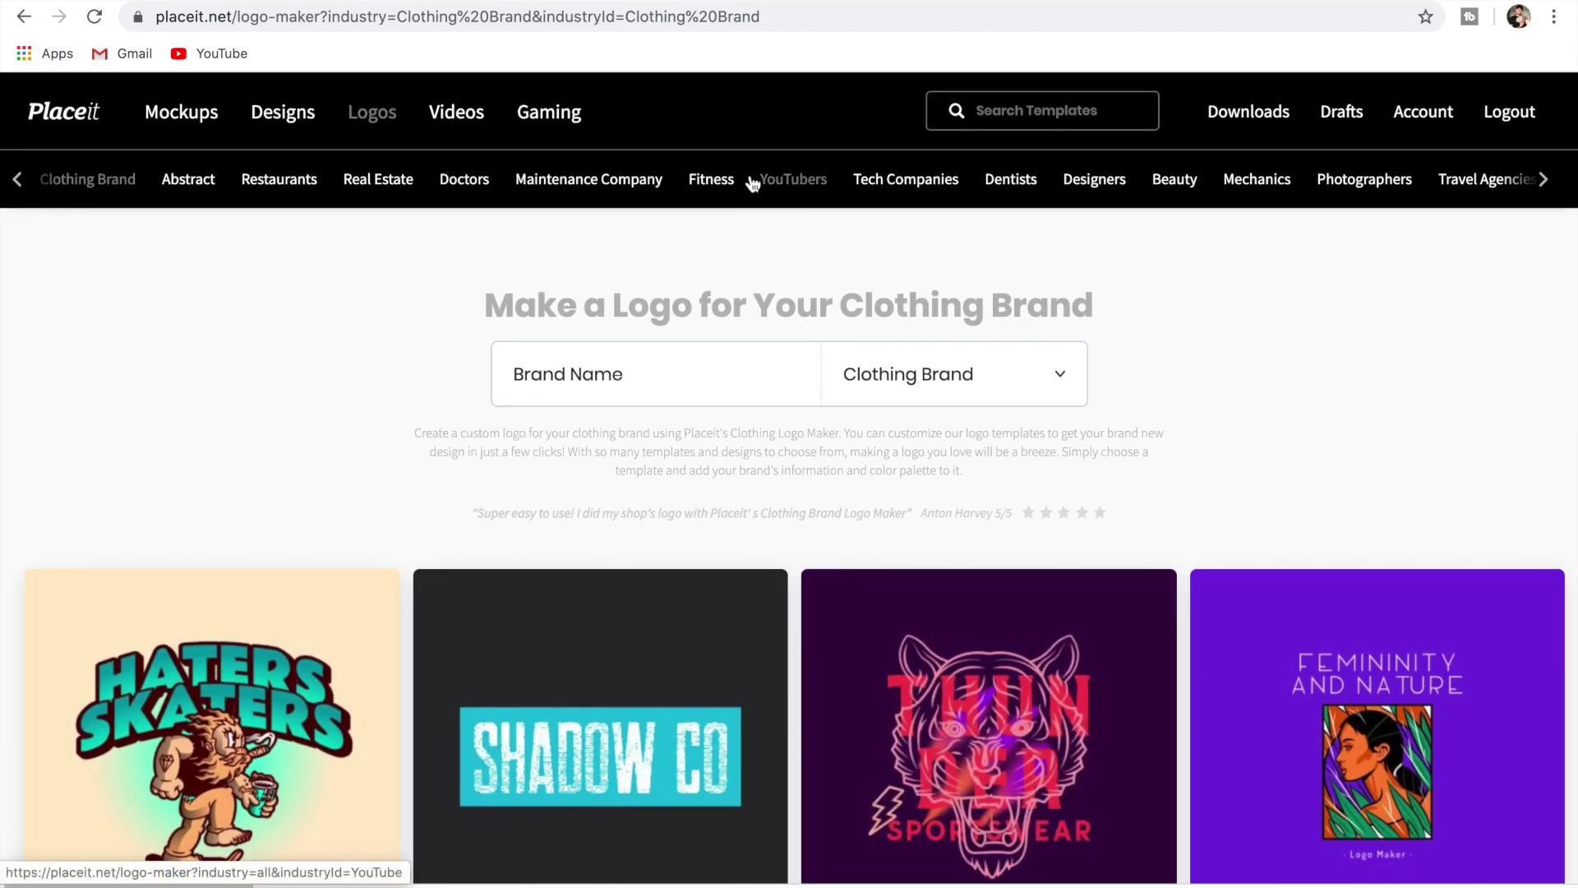
# Switch to the YouTubers logo category and browse its templates down to the end of the page
pyautogui.click(795, 182)
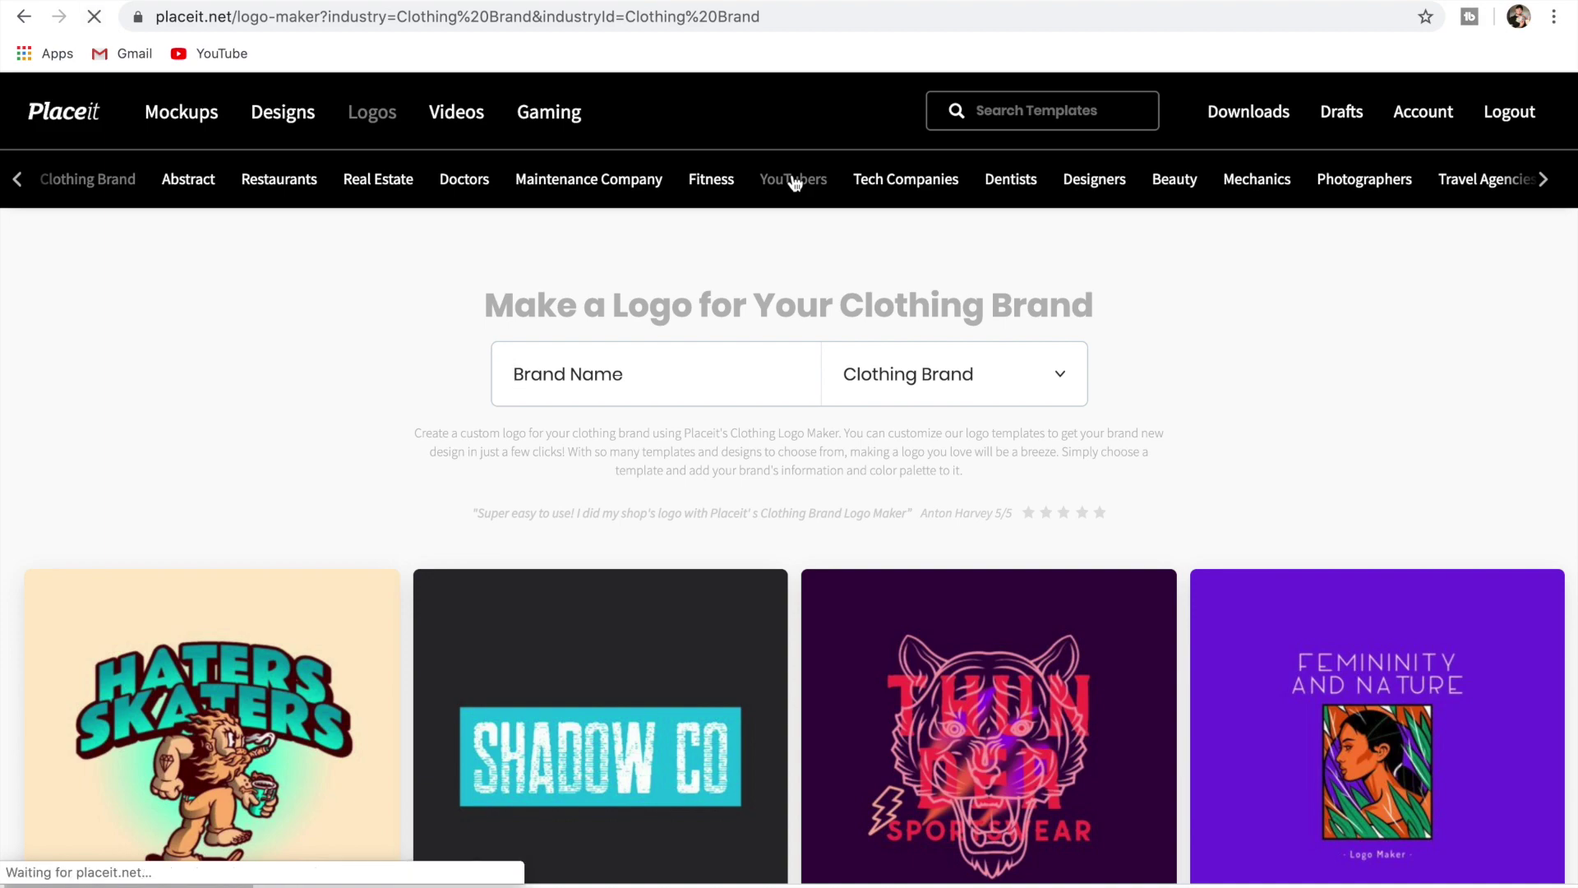
pyautogui.scroll(-10, 378, 475)
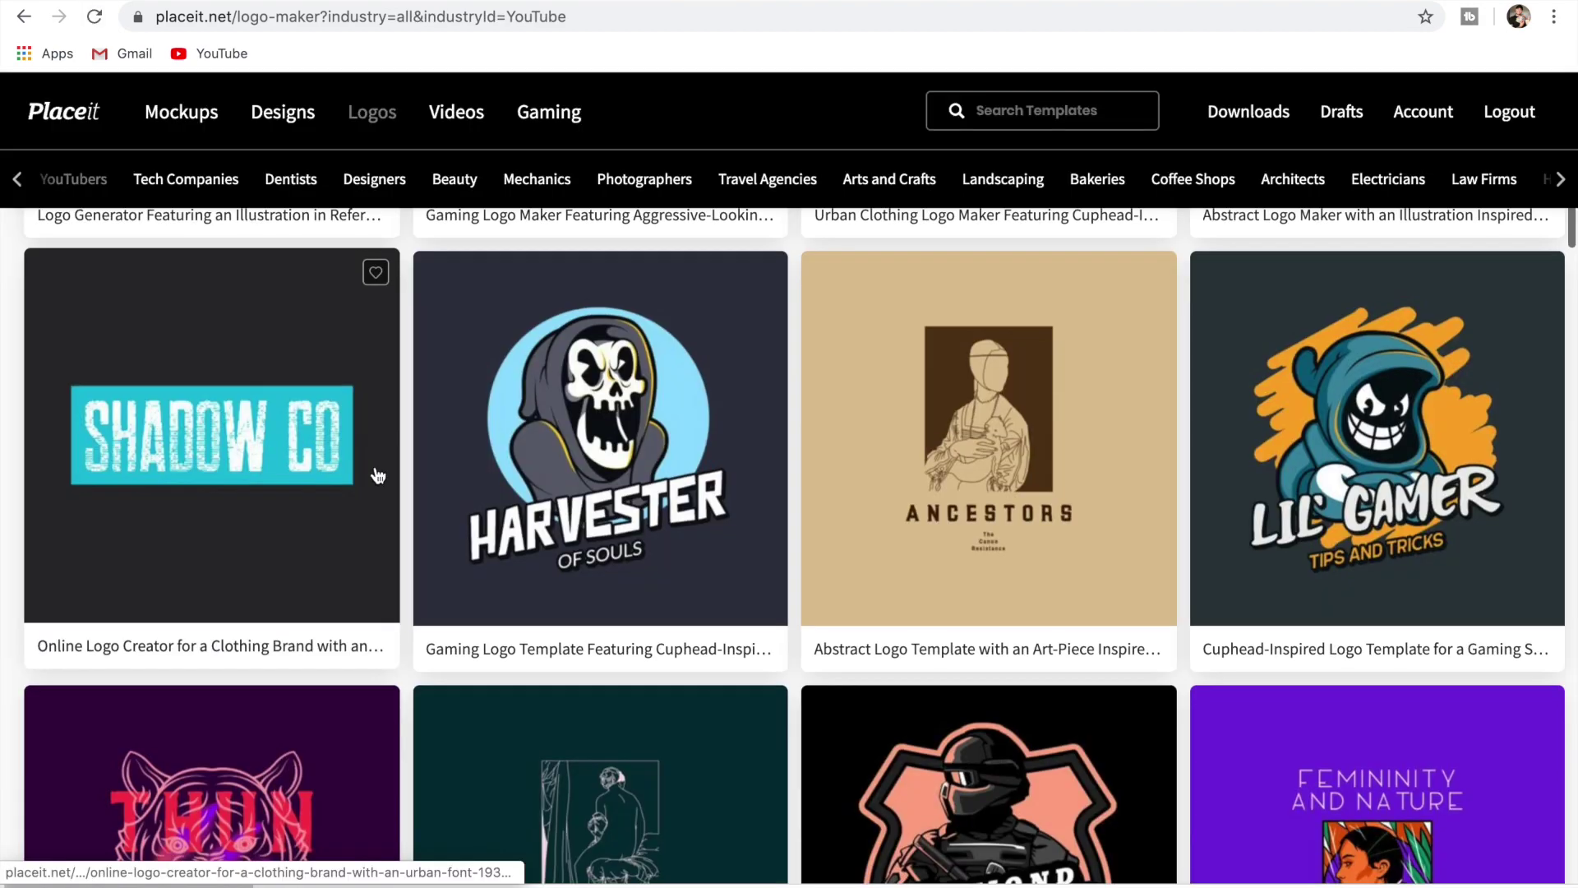
pyautogui.scroll(-18, 378, 475)
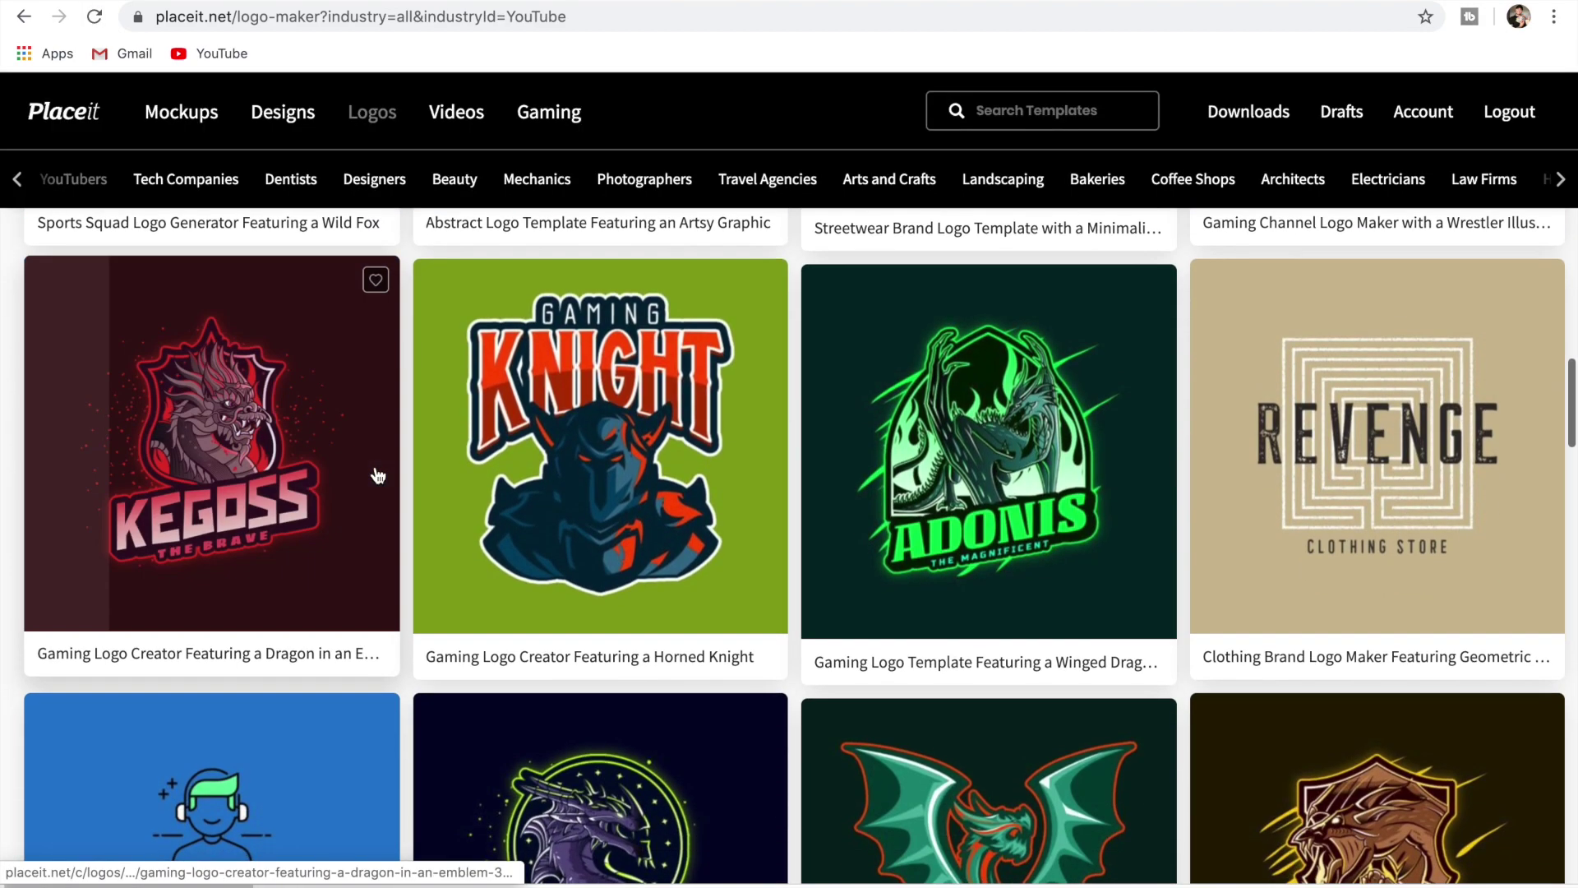
pyautogui.scroll(-12, 379, 475)
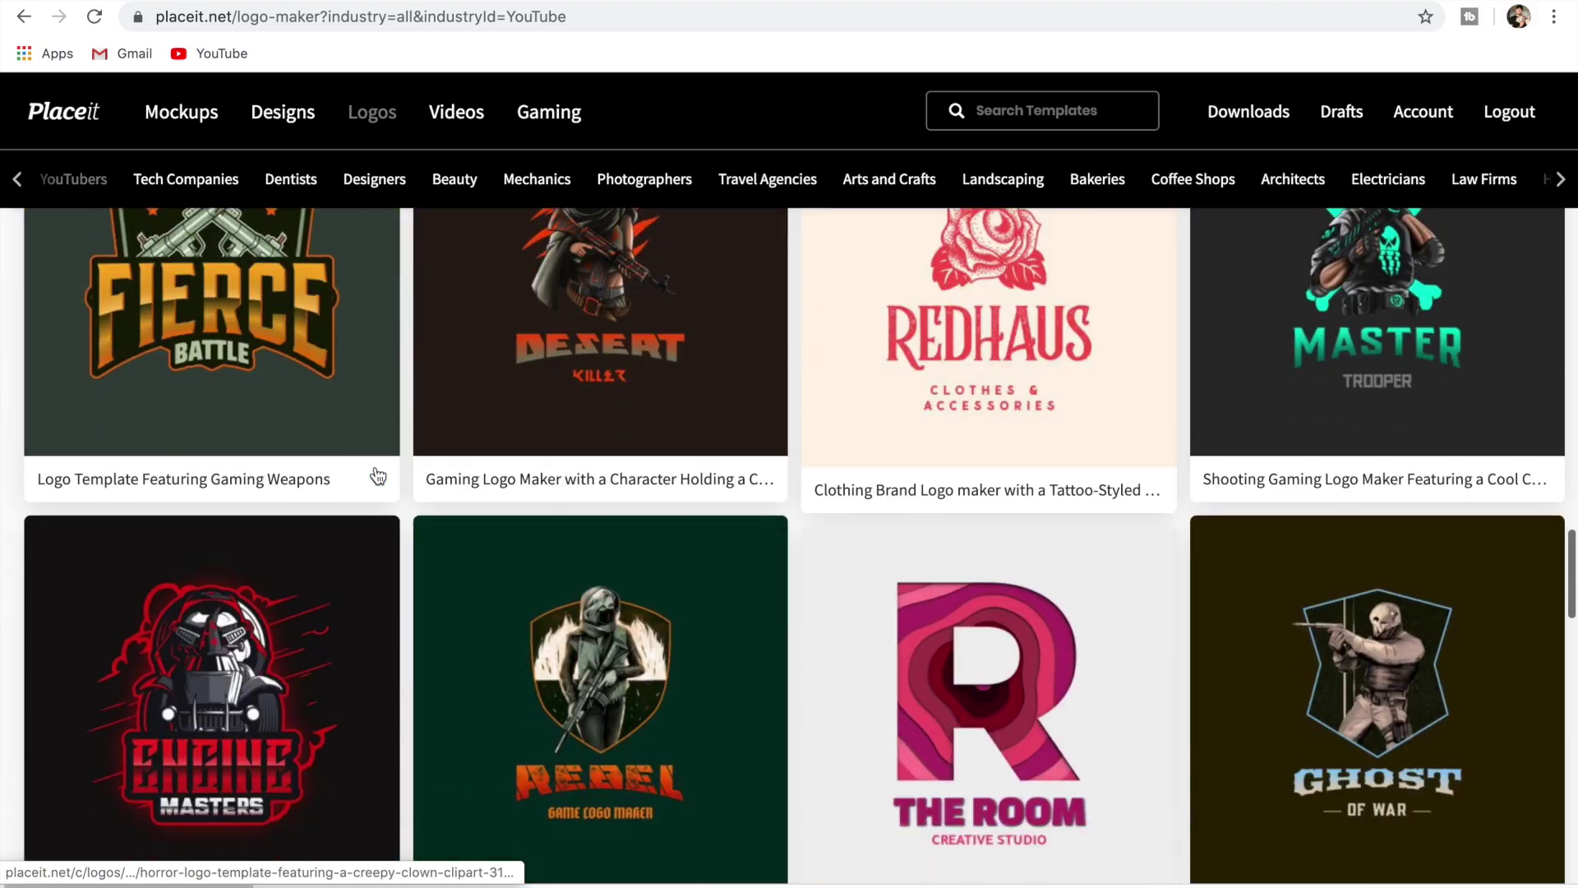
pyautogui.scroll(-14, 378, 475)
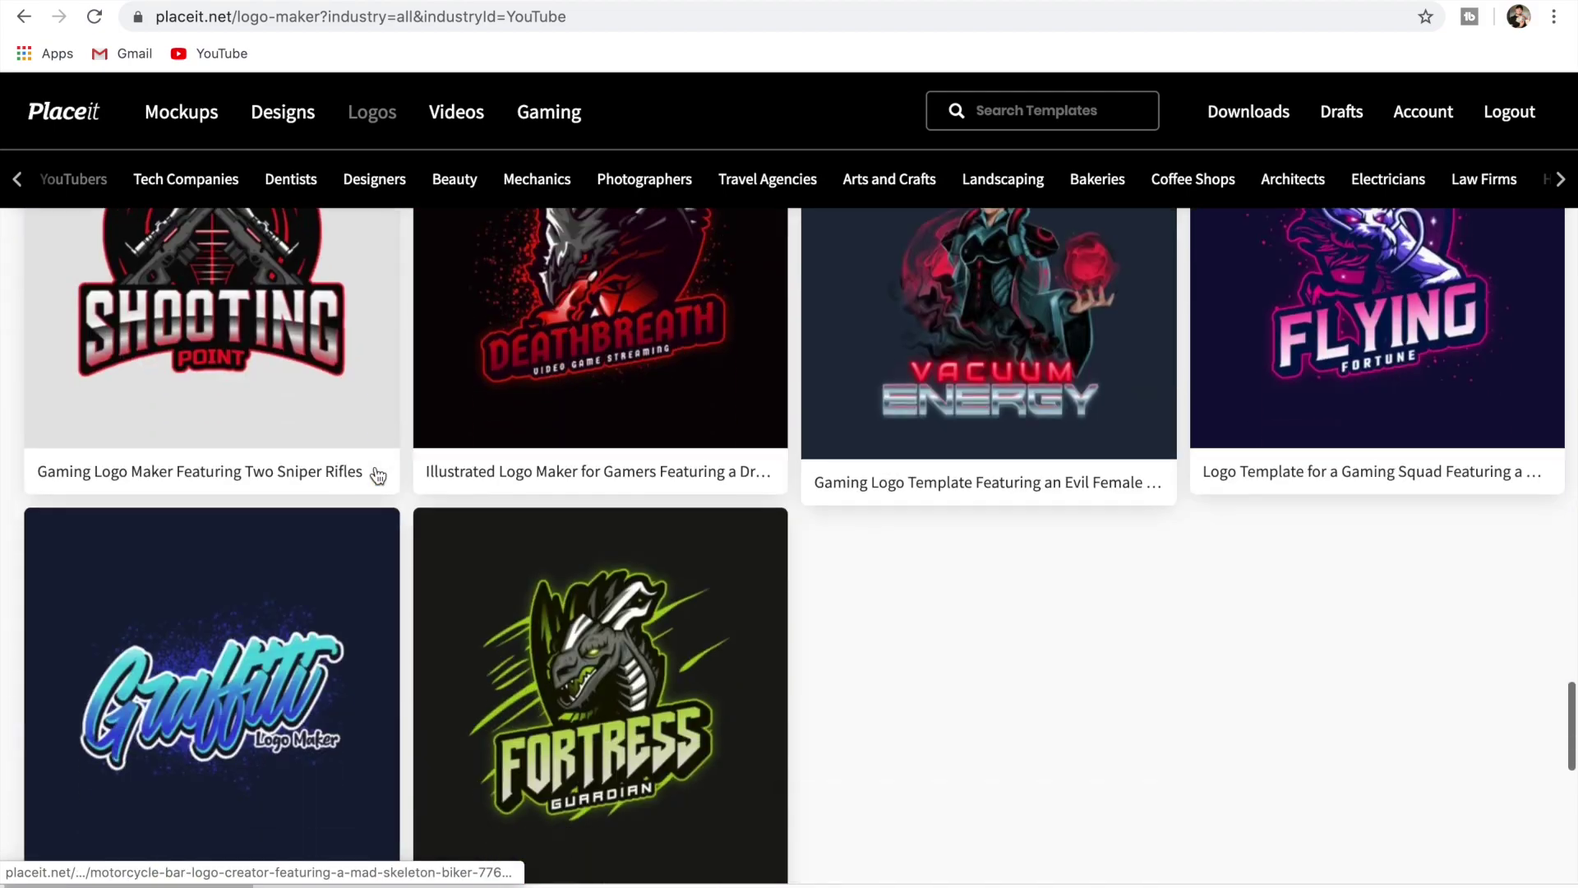
pyautogui.scroll(20, 378, 475)
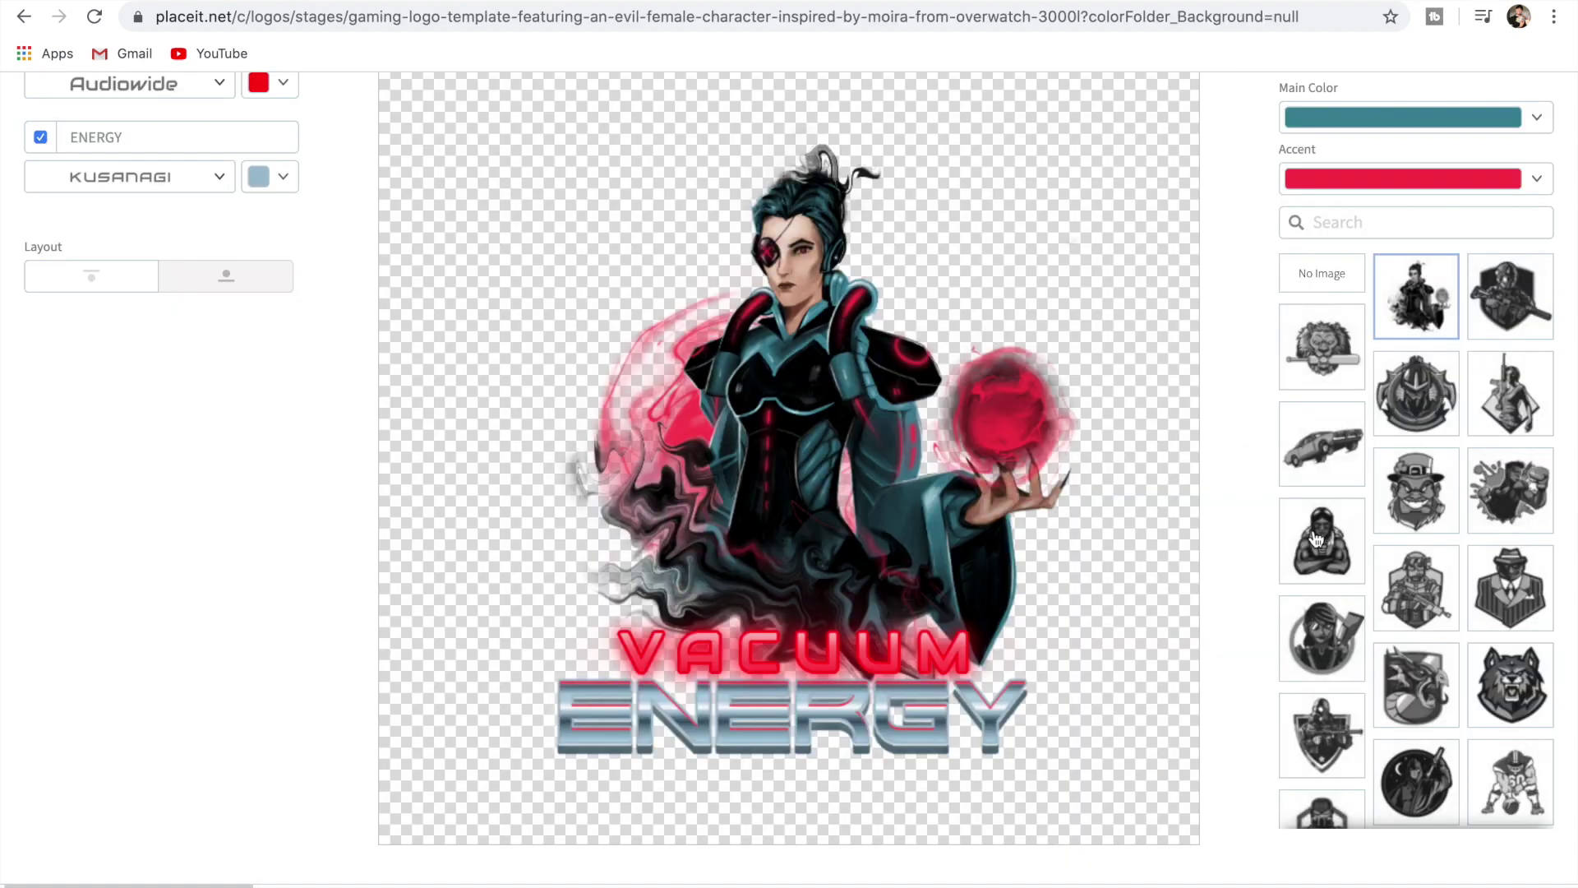
# Try other characters on the Vacuum Energy logo, choose the crowned tiger shield, and set the text lines to "TIGER" and "GAMING"
pyautogui.click(1338, 540)
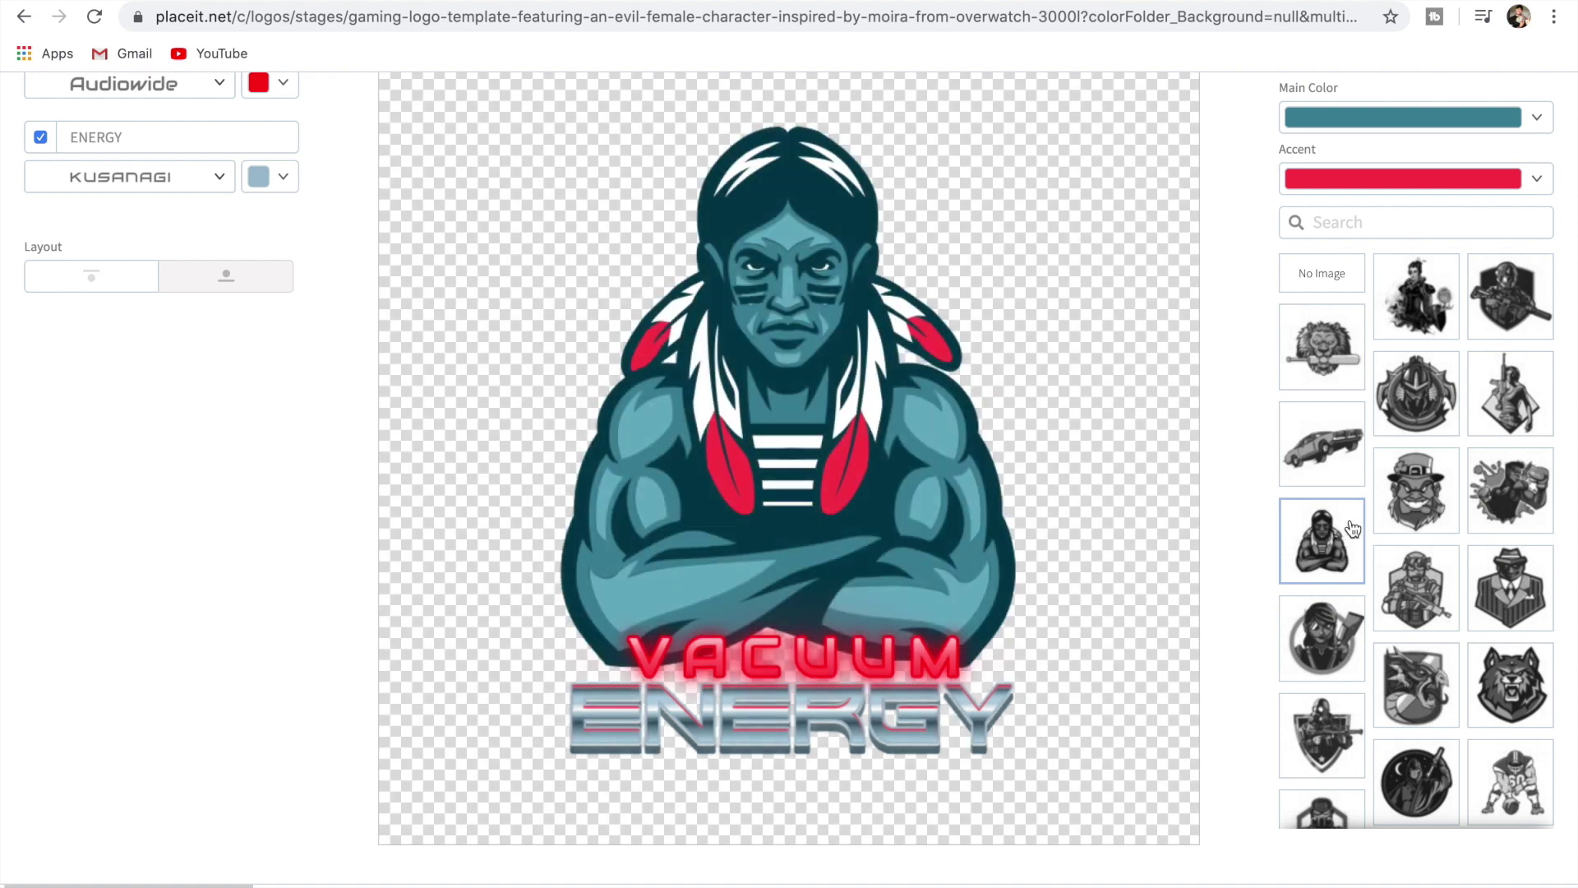
pyautogui.click(1427, 506)
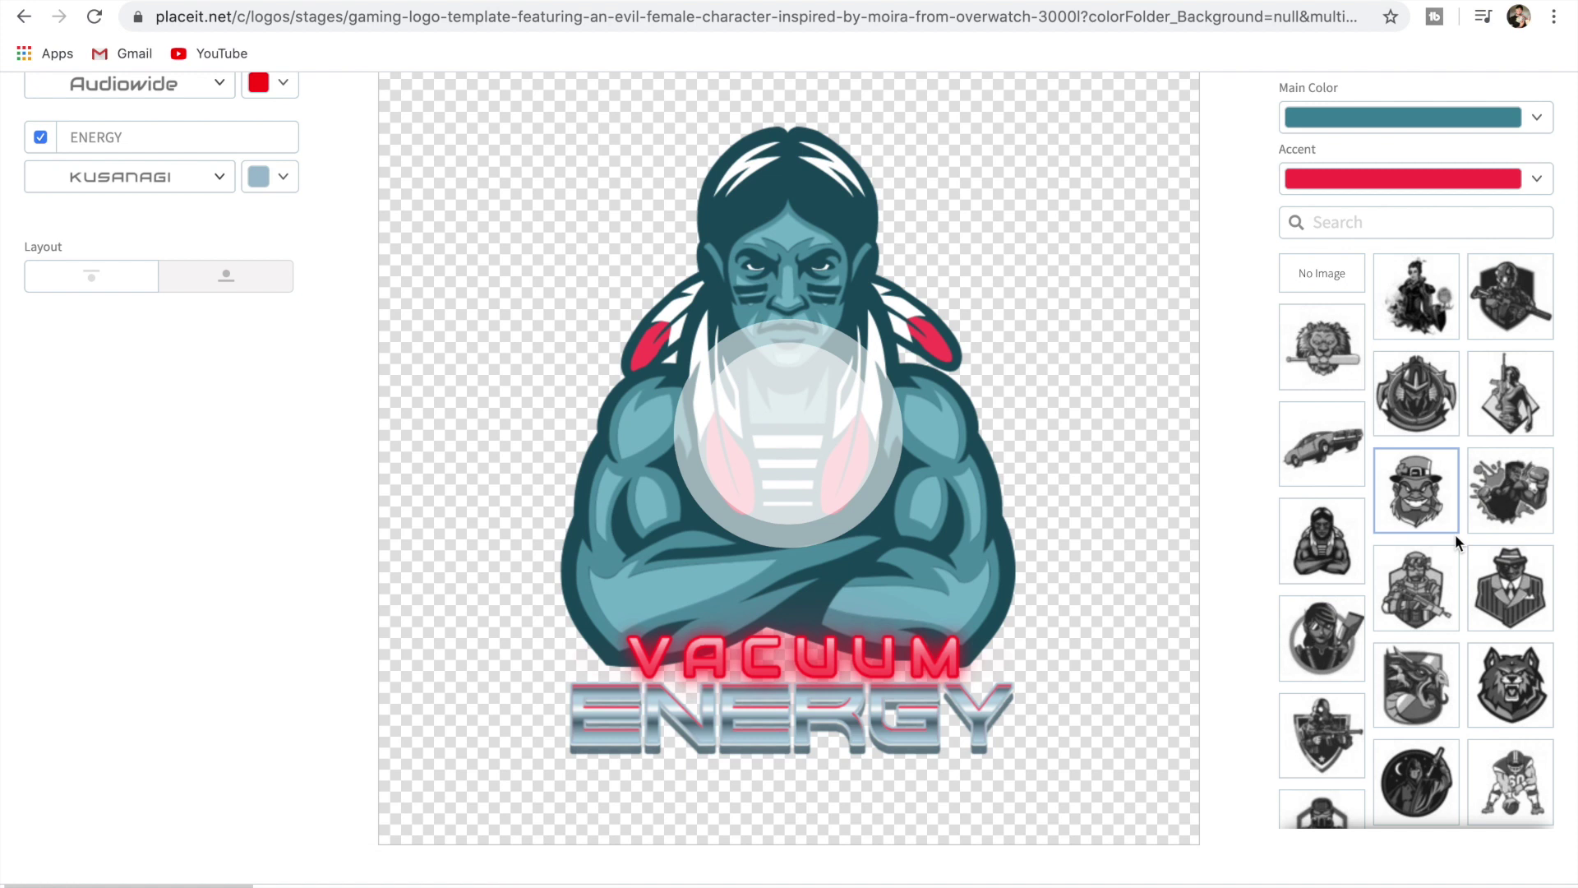
pyautogui.scroll(-2, 1455, 534)
pyautogui.scroll(-1, 1455, 543)
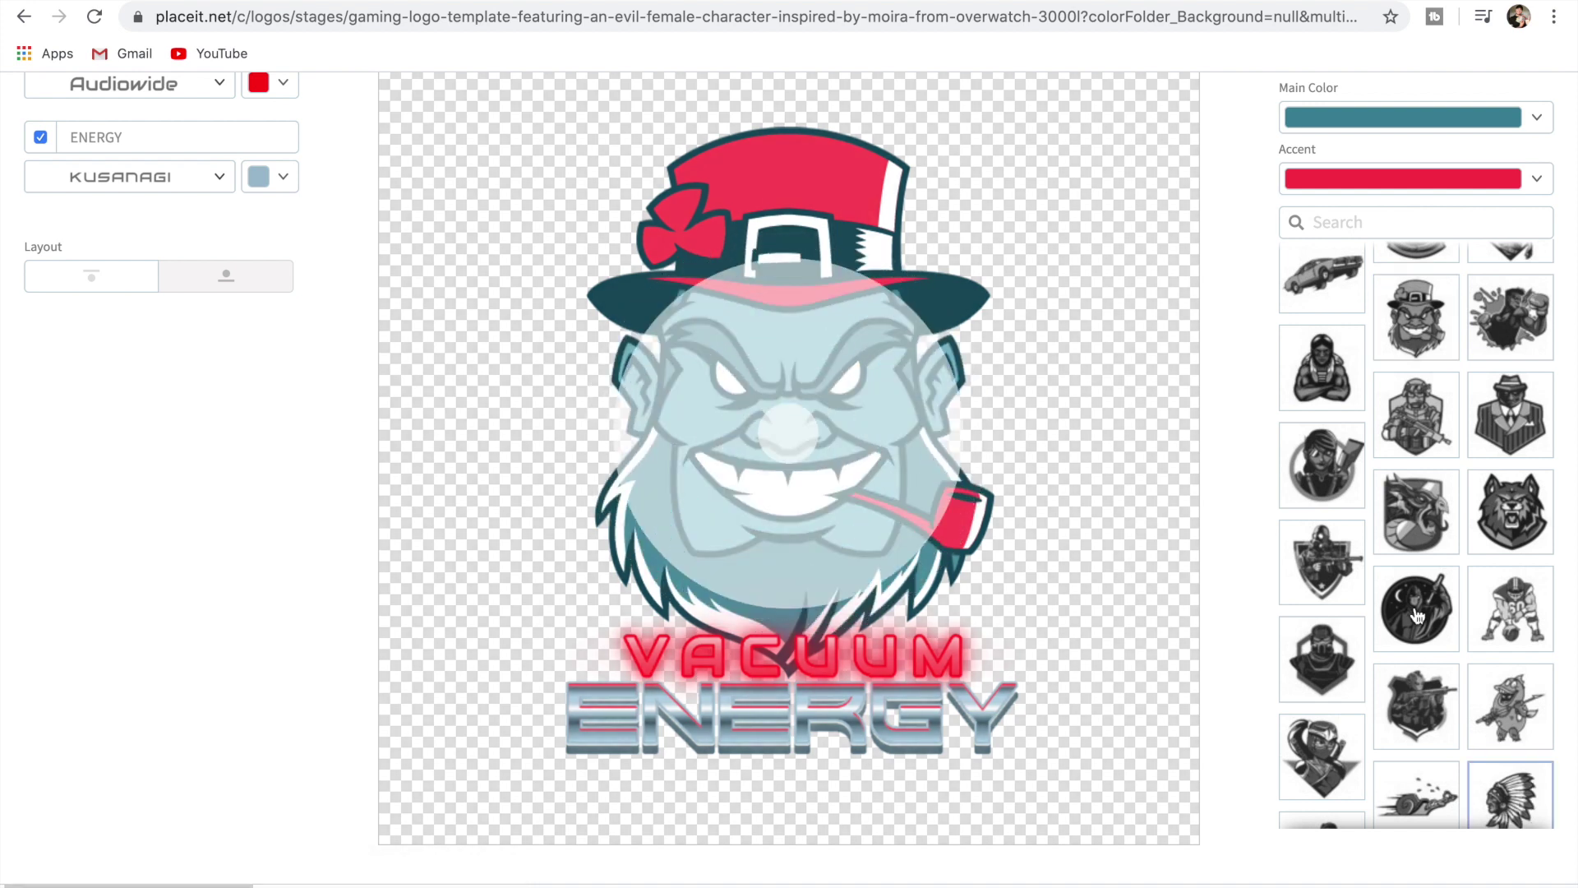
pyautogui.scroll(-3, 1417, 616)
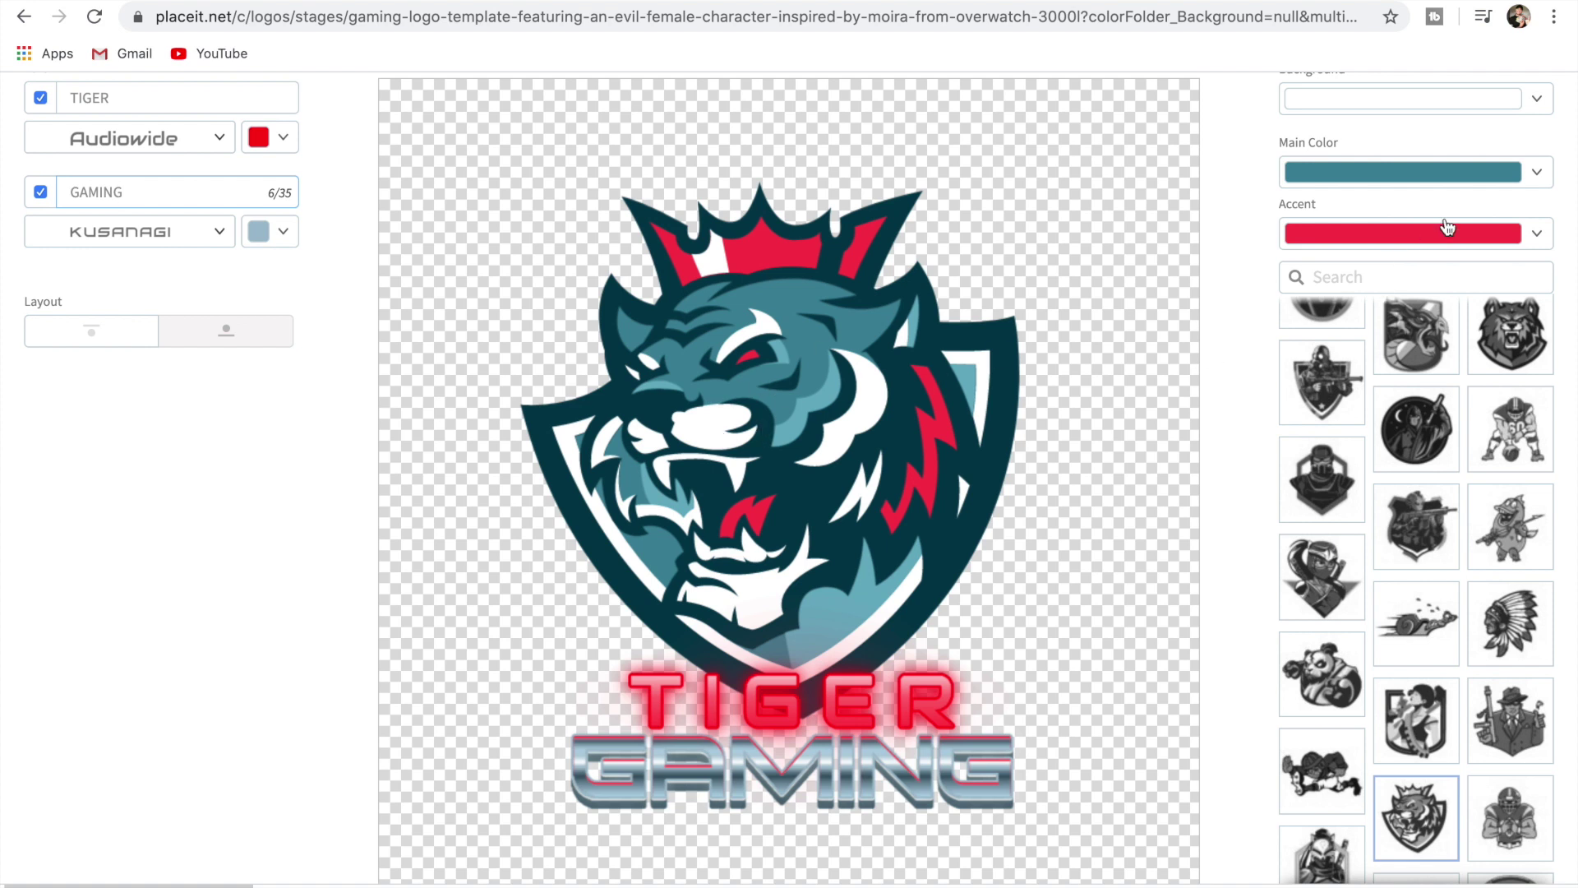
# Change the Tiger Gaming logo's main color from the palette to bright green
pyautogui.click(1538, 175)
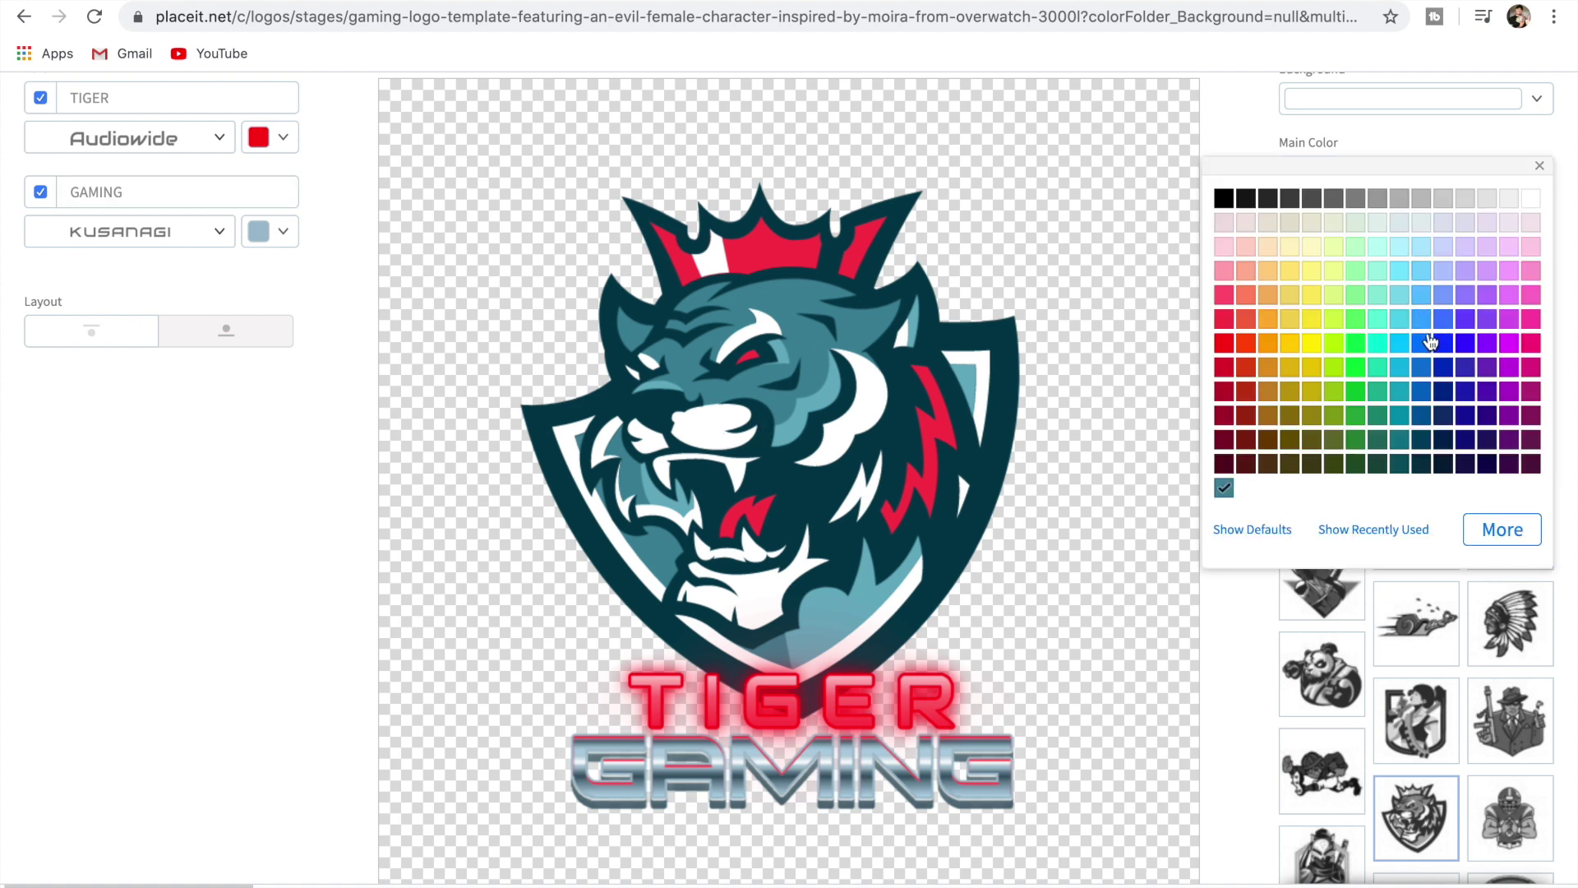
pyautogui.click(1357, 344)
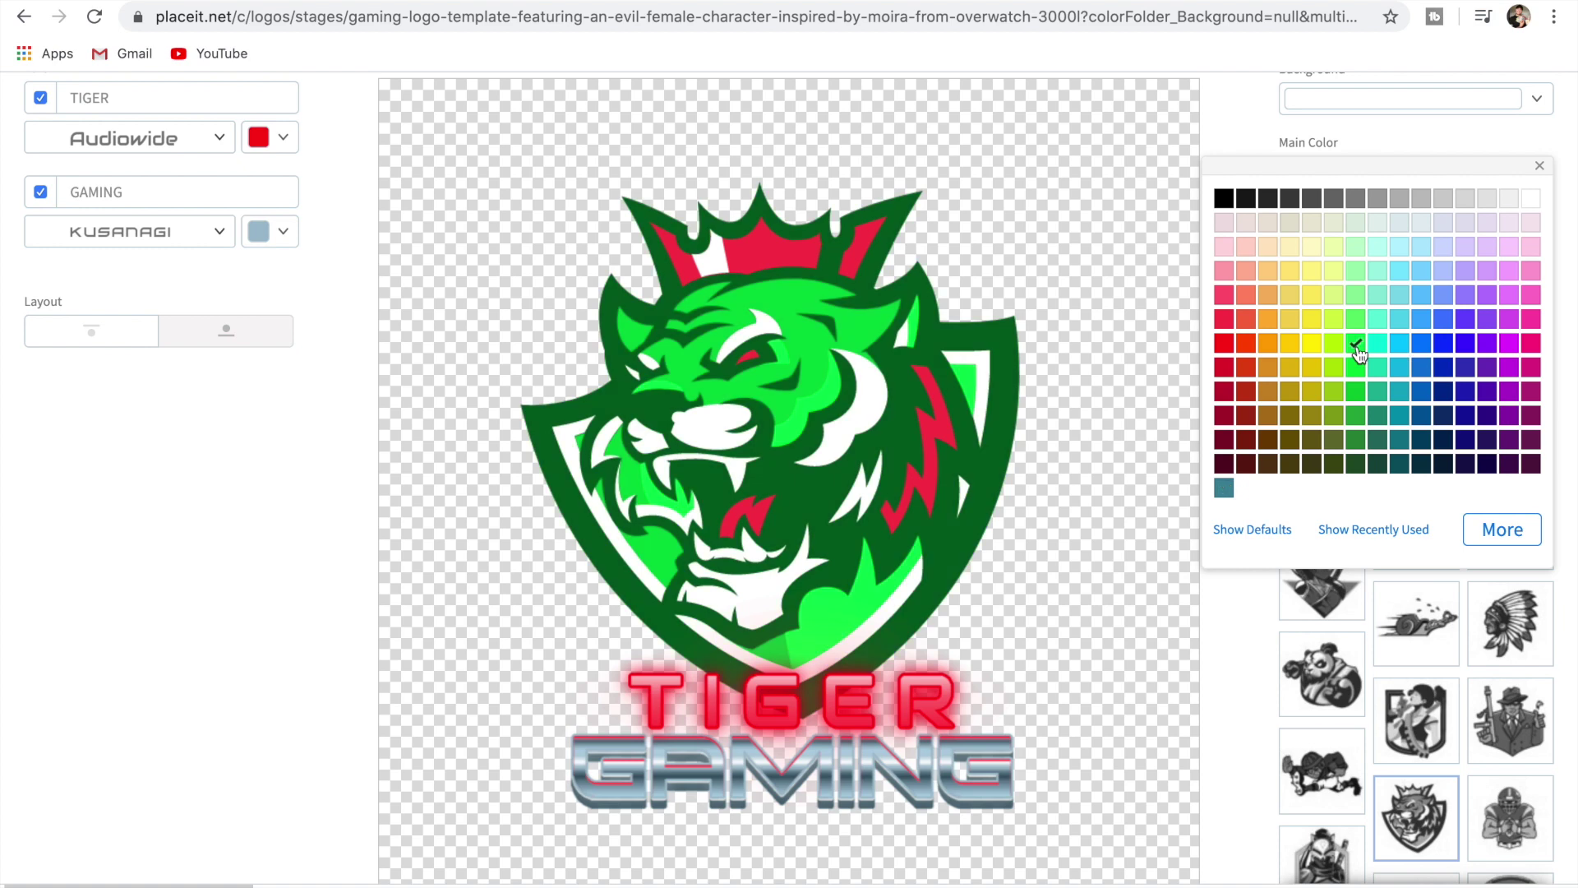
pyautogui.click(1232, 114)
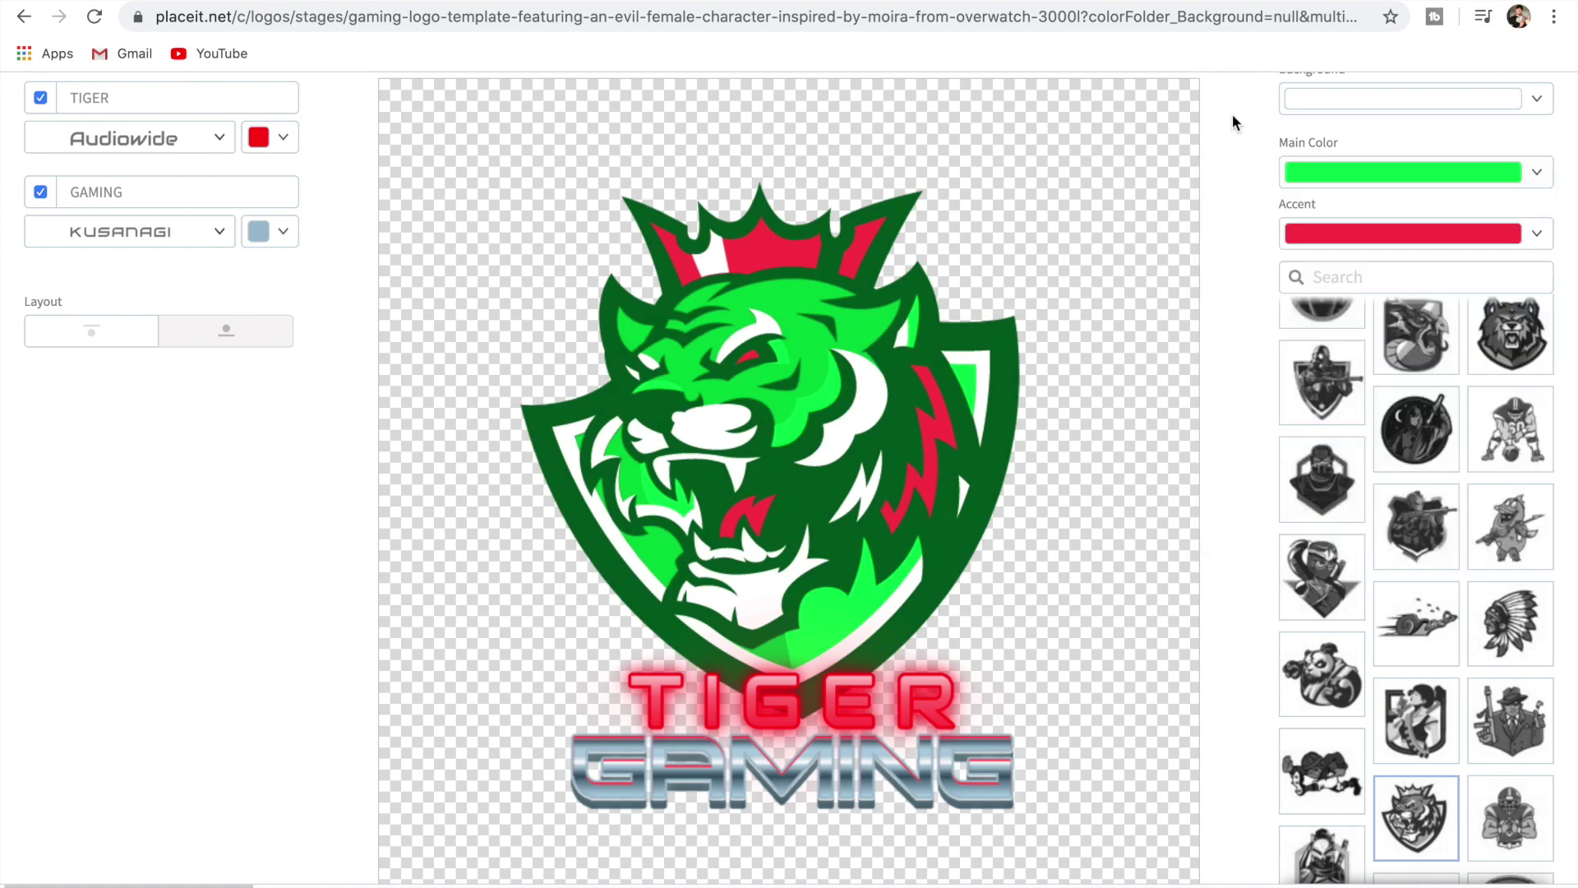
# Download the finished Tiger Gaming logo as a high-resolution PNG without watermark
pyautogui.scroll(3, 1240, 182)
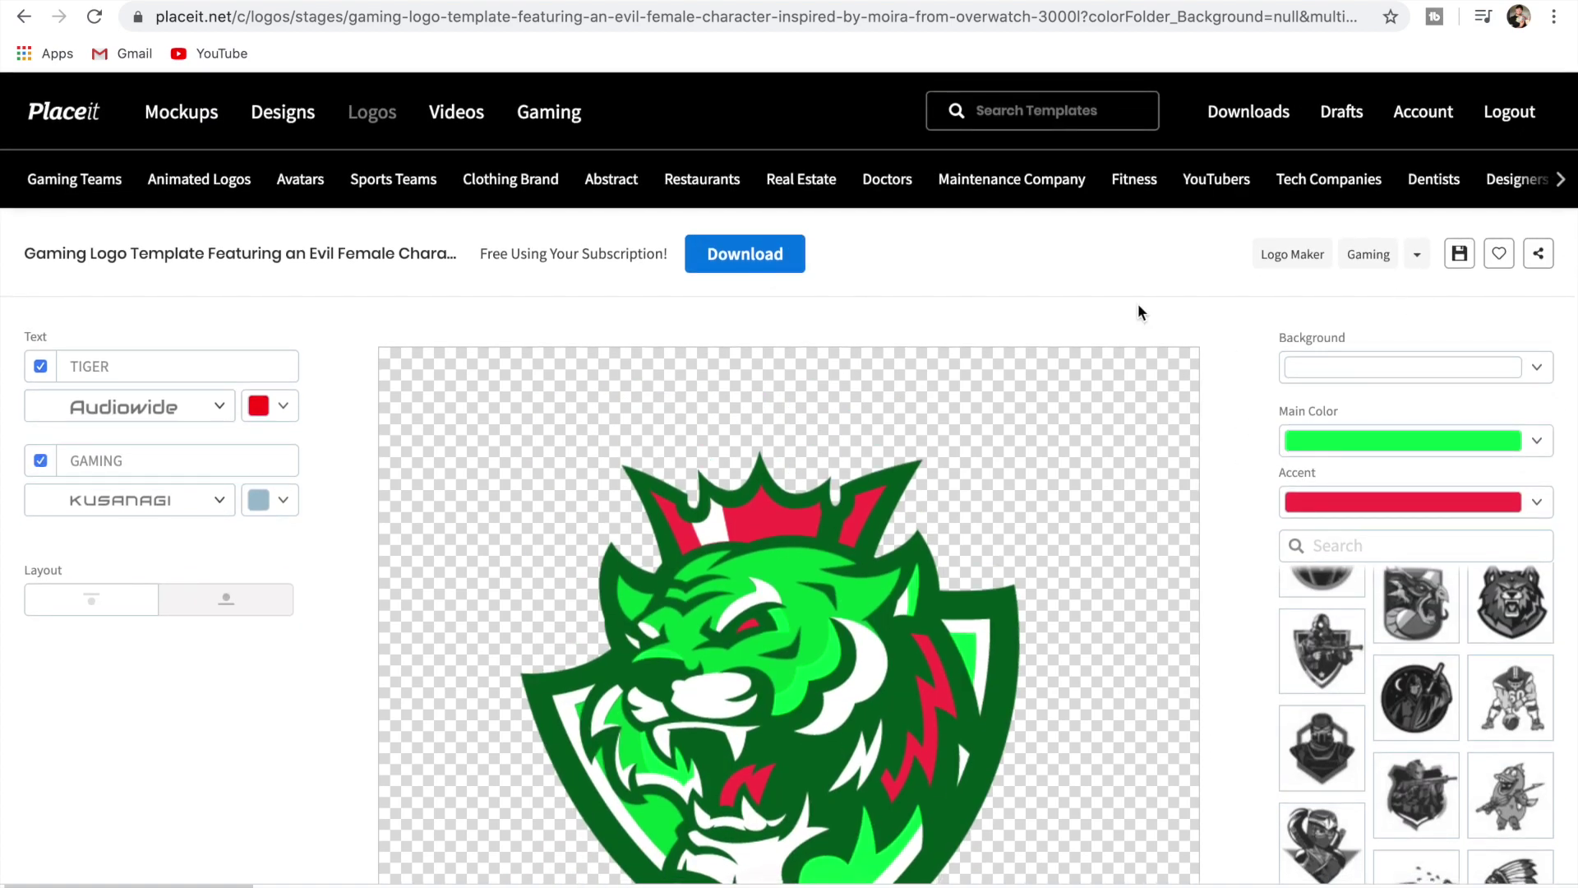
pyautogui.click(768, 272)
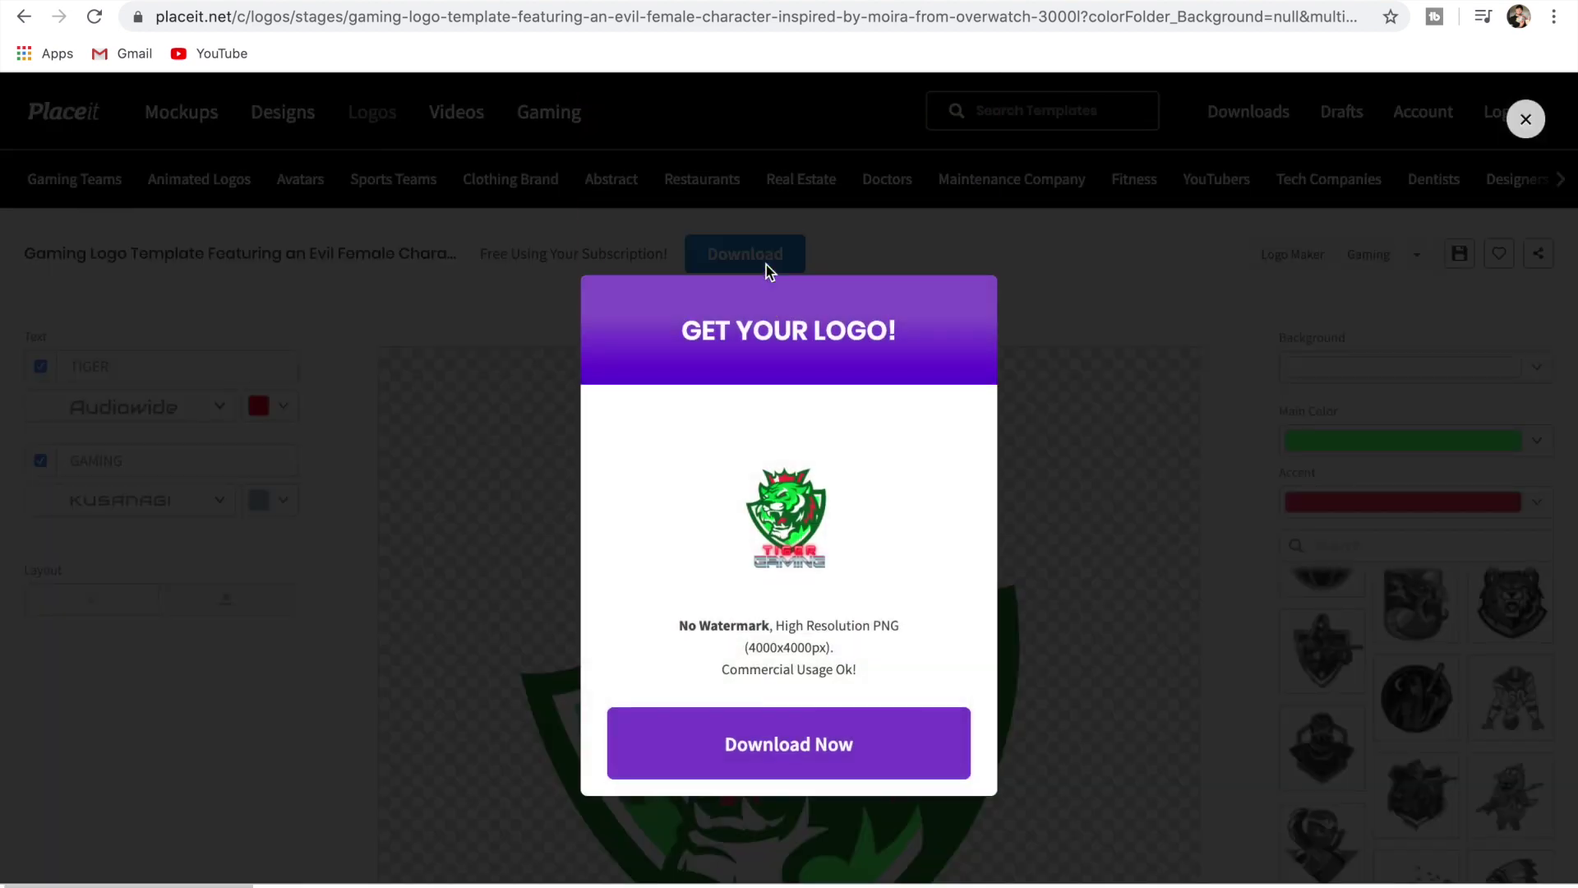
pyautogui.click(742, 755)
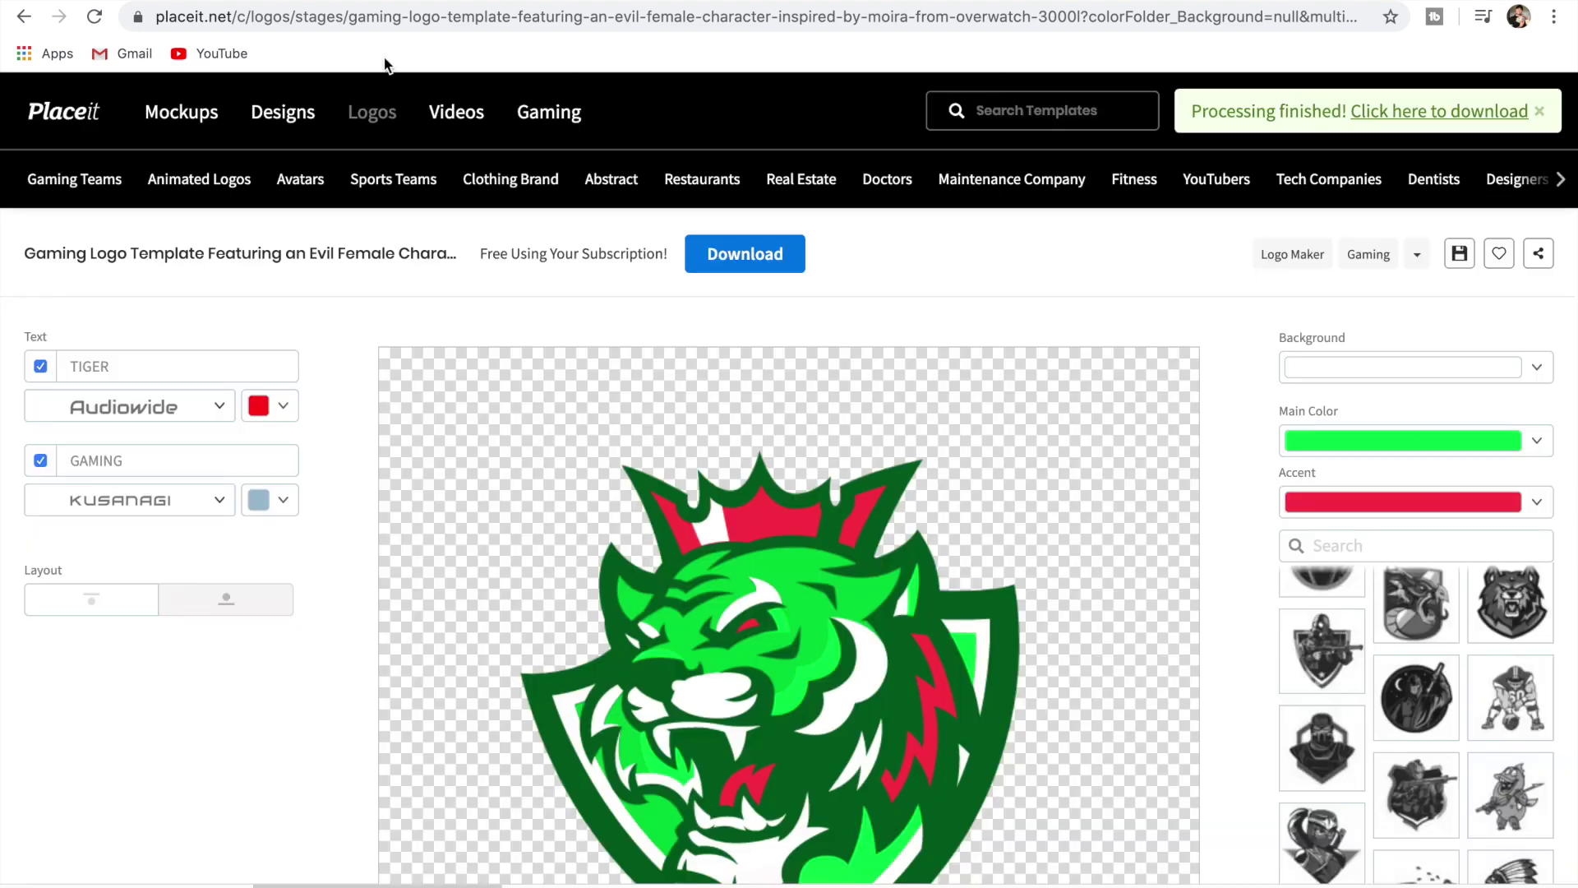
# Browse the mockup library and open the T-shirt mockup featuring a hiker by the woods
pyautogui.click(190, 114)
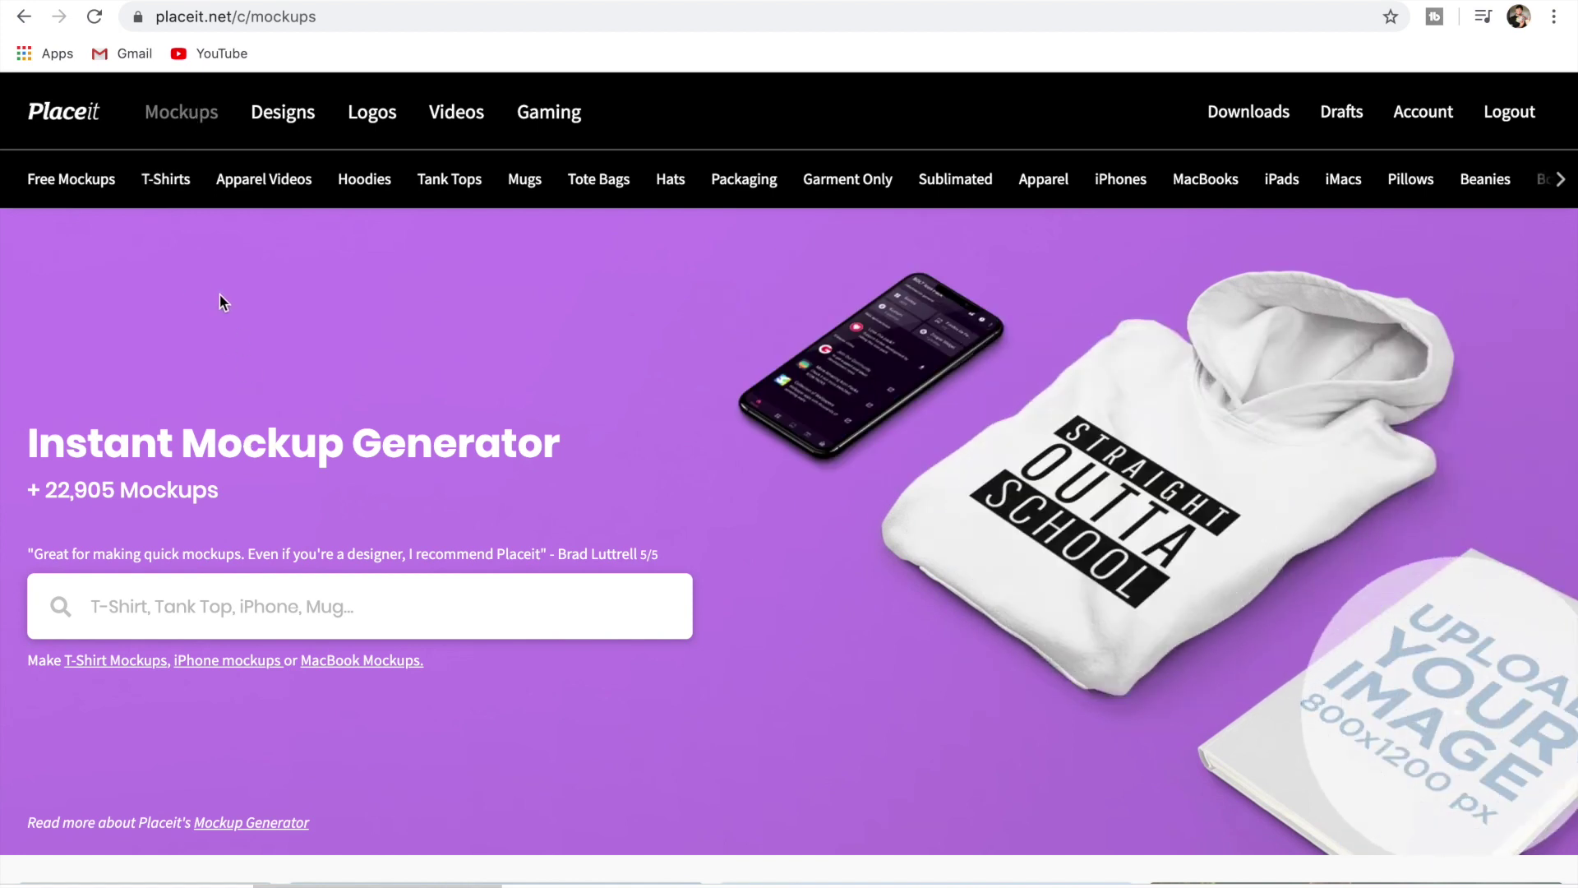
pyautogui.scroll(-2, 431, 325)
pyautogui.scroll(-6, 431, 322)
pyautogui.scroll(-4, 789, 398)
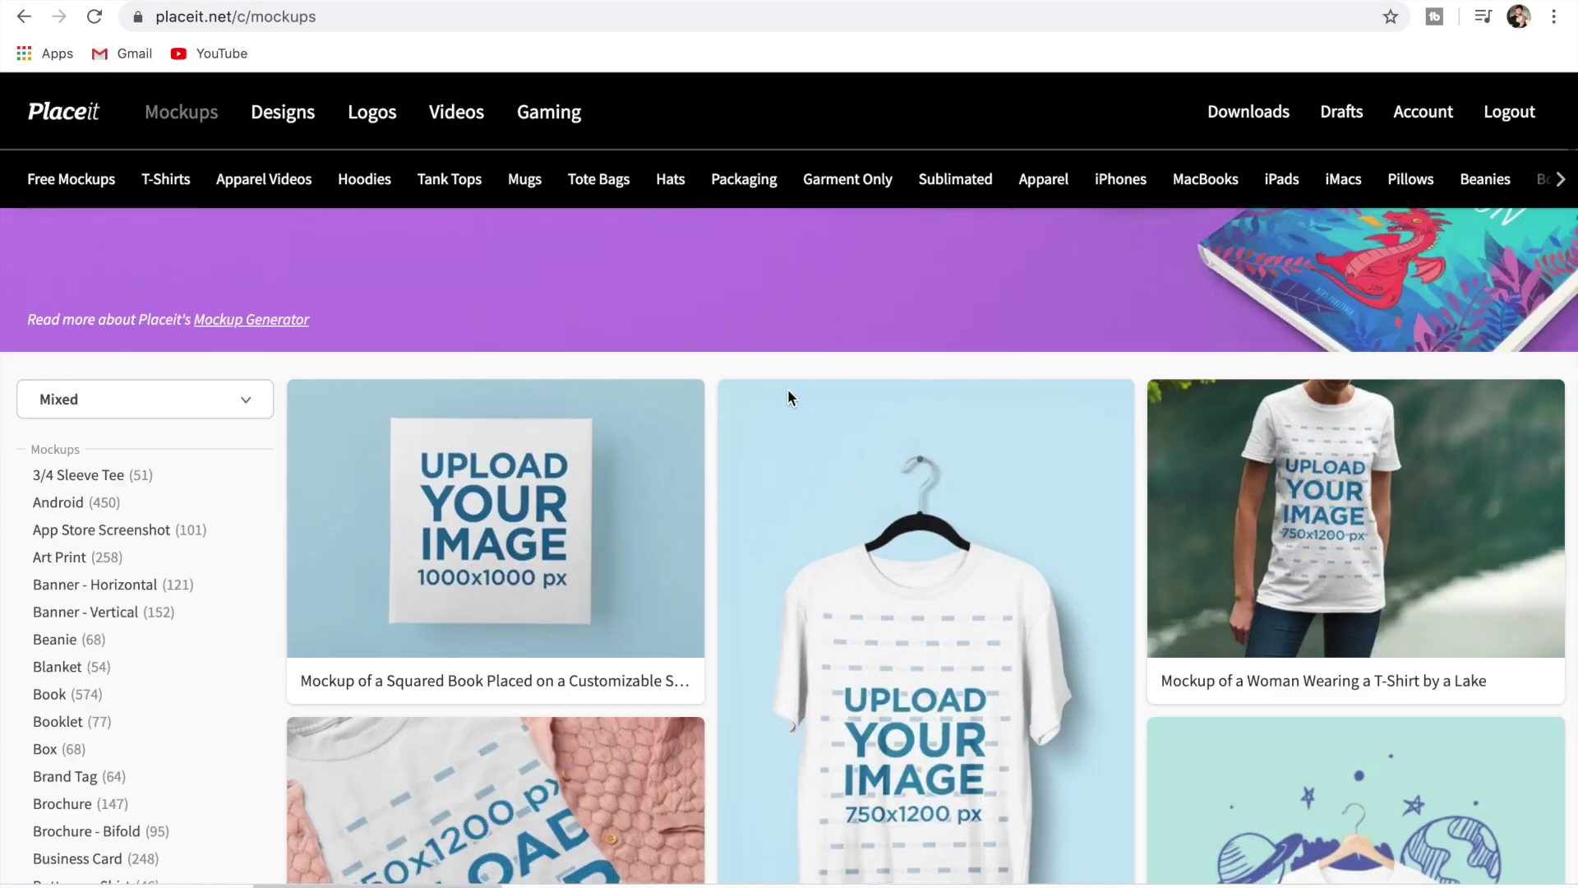
pyautogui.scroll(-15, 997, 485)
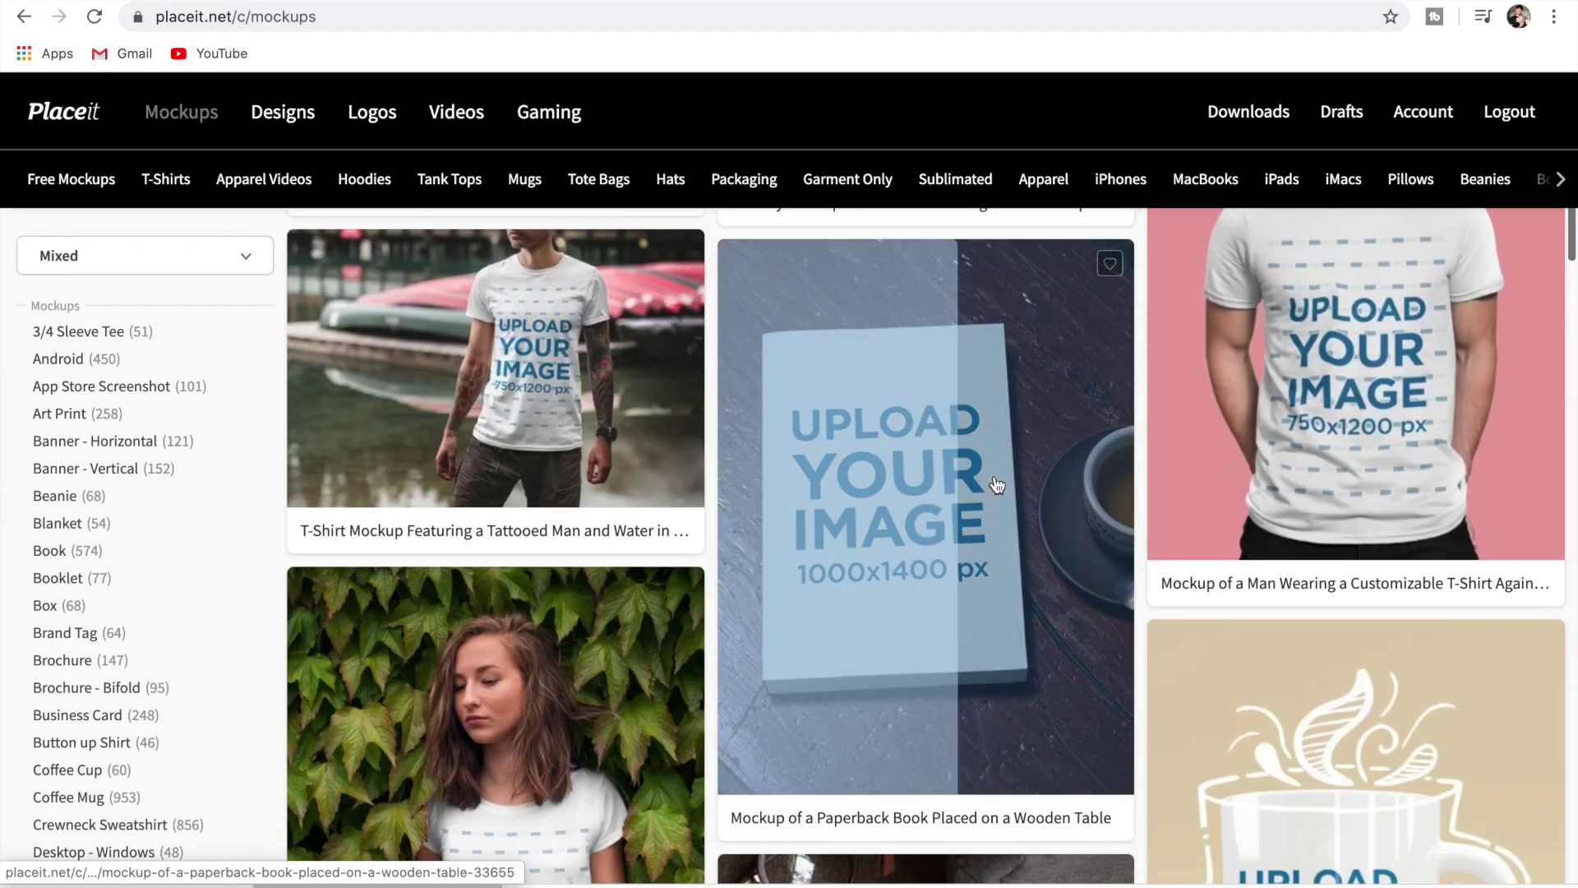
pyautogui.scroll(-20, 997, 485)
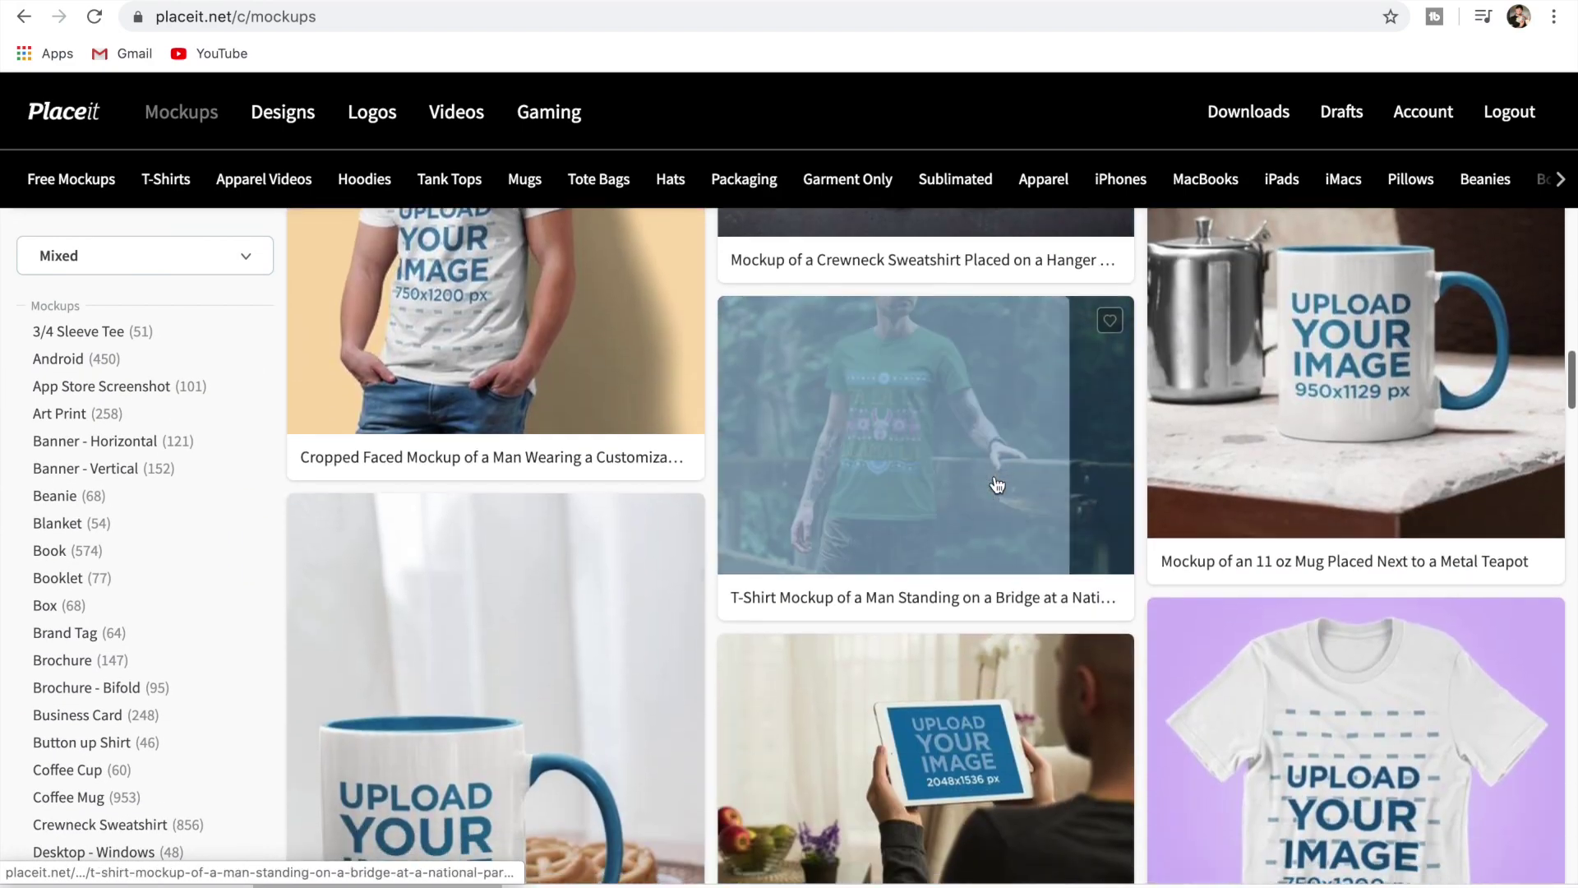
pyautogui.scroll(-5, 997, 485)
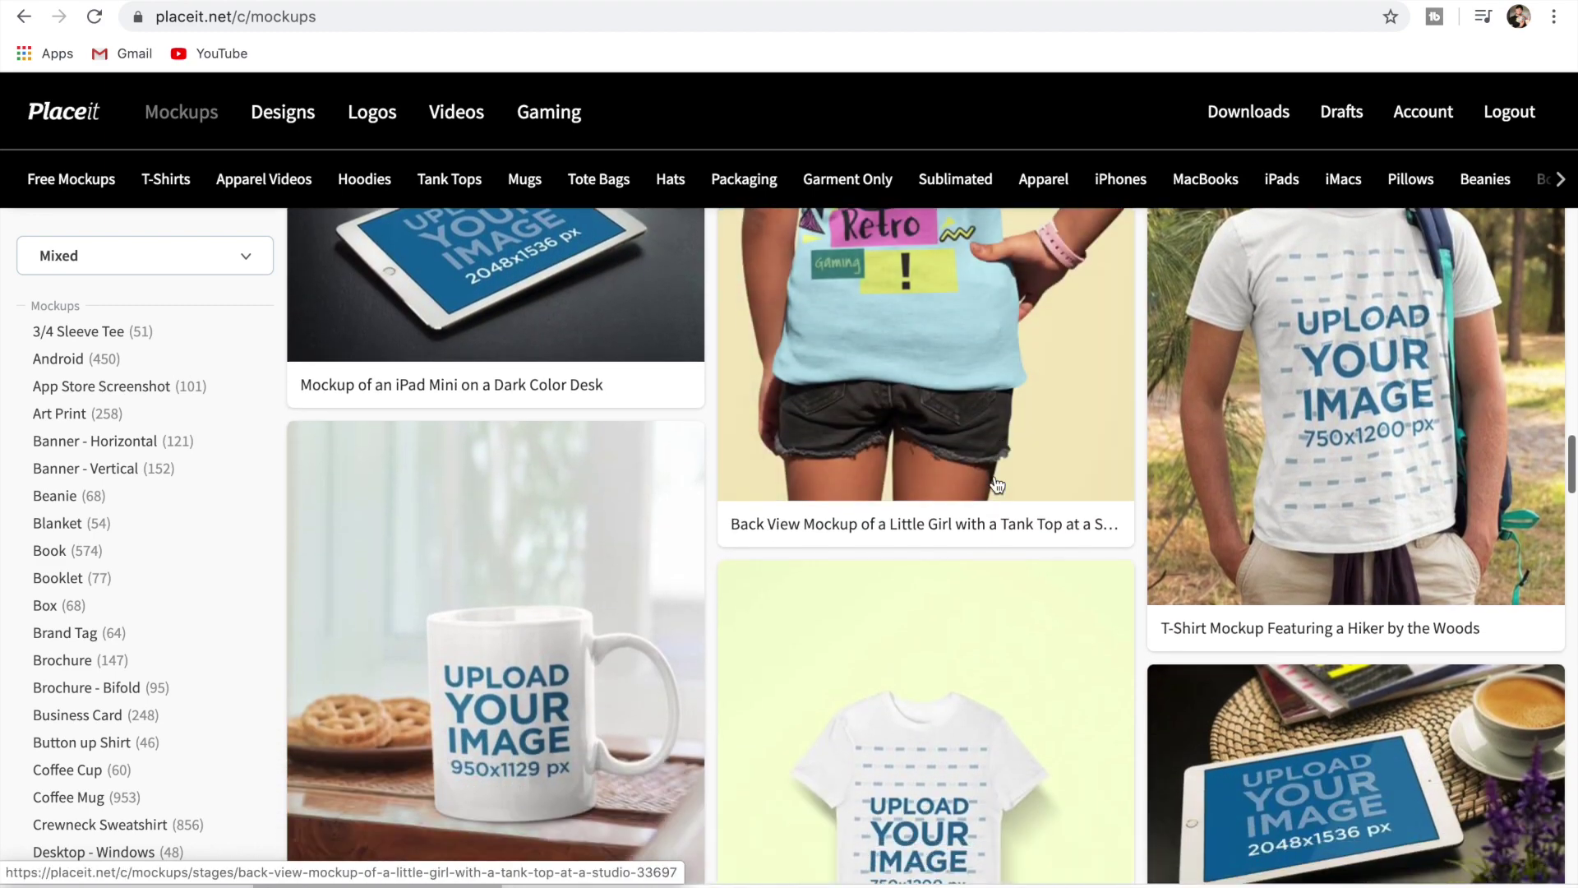
pyautogui.scroll(7, 1150, 409)
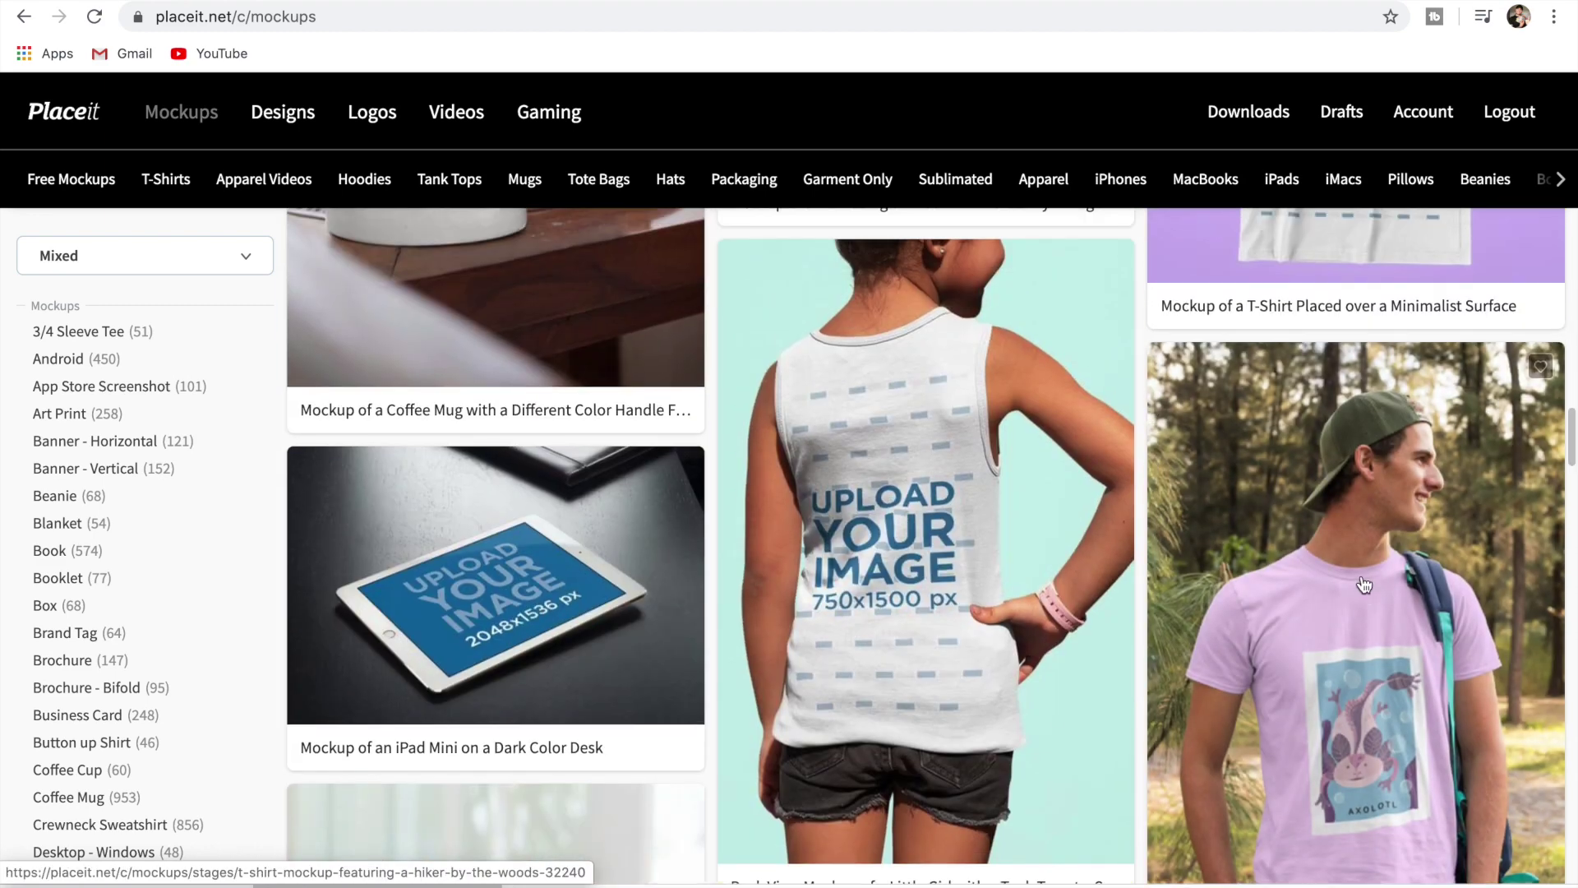
pyautogui.scroll(-2, 1403, 552)
pyautogui.click(1403, 551)
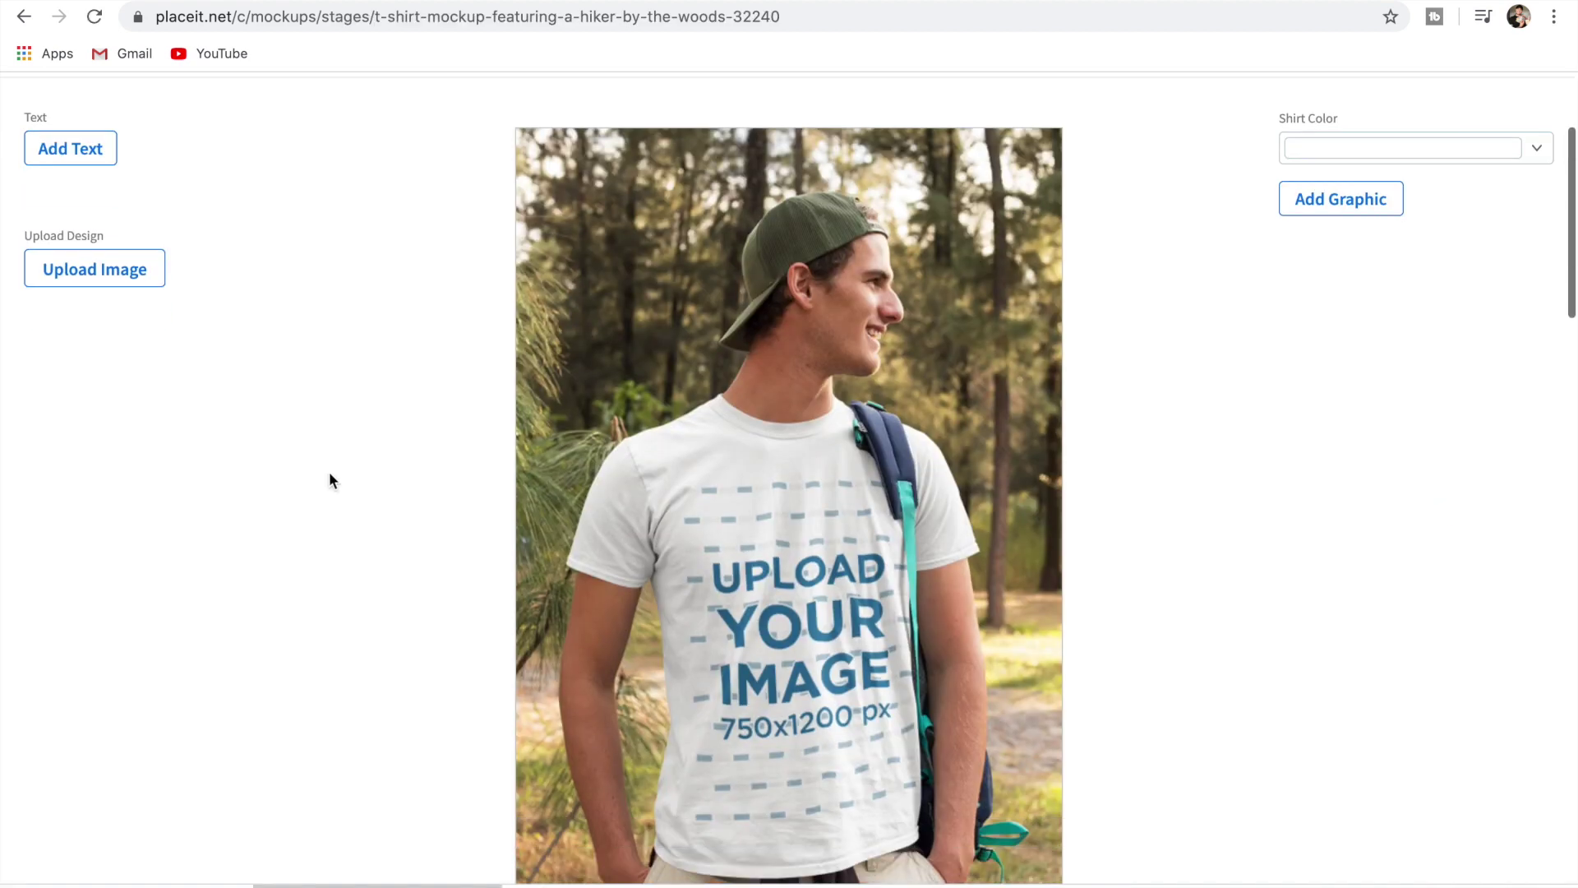
# Upload the green Tiger Gaming logo to the hiker's shirt, enlarged to nearly the print area's width and placed near its upper edge
pyautogui.click(100, 275)
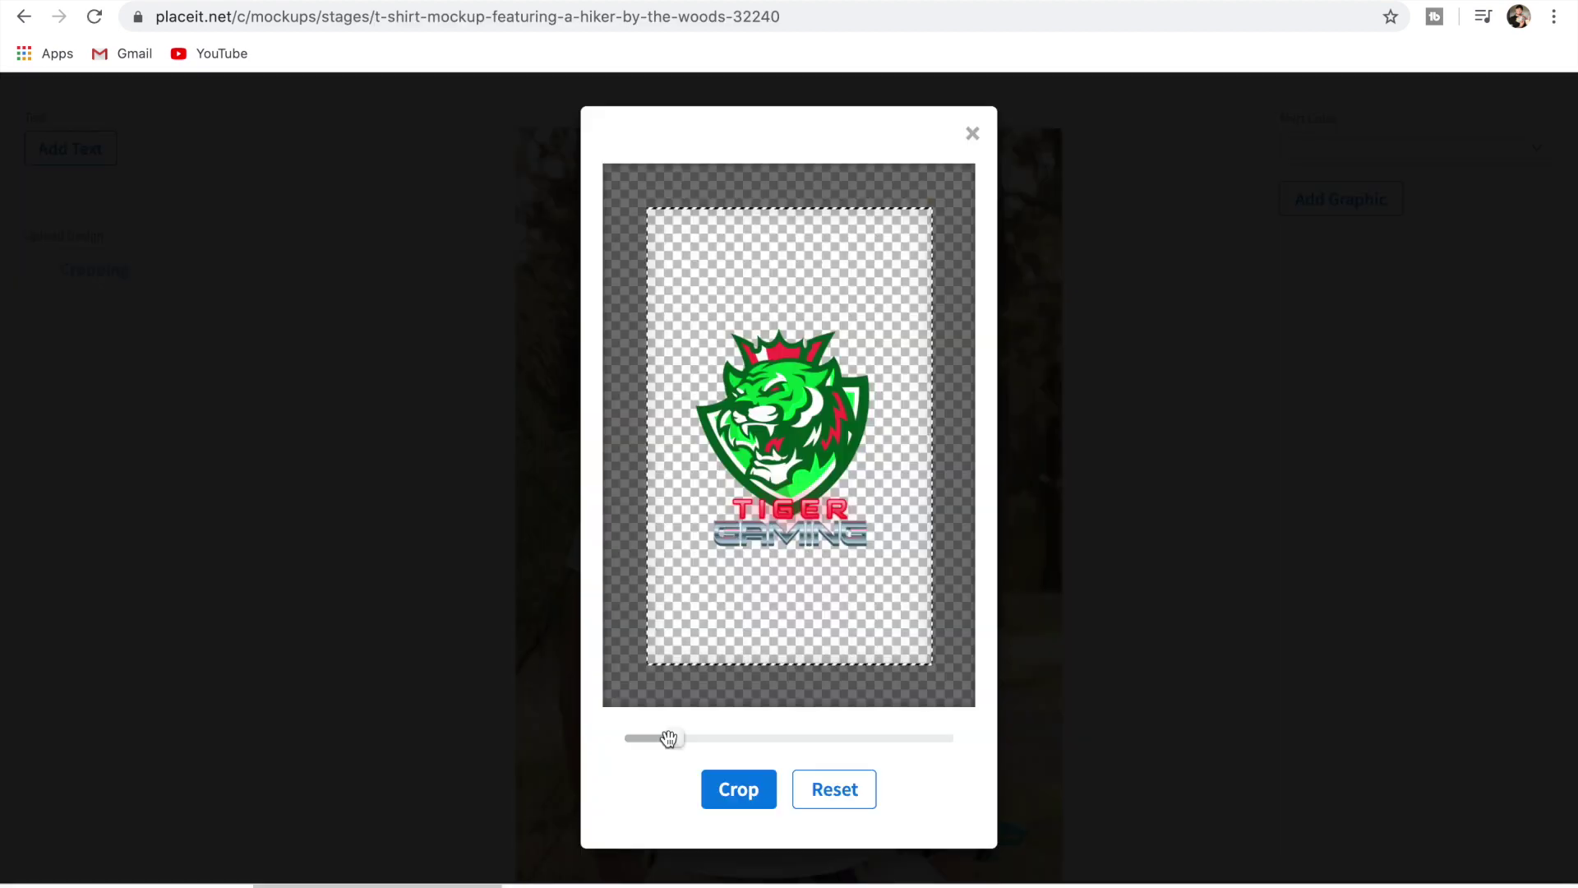
pyautogui.moveTo(670, 737); pyautogui.dragTo(707, 740)
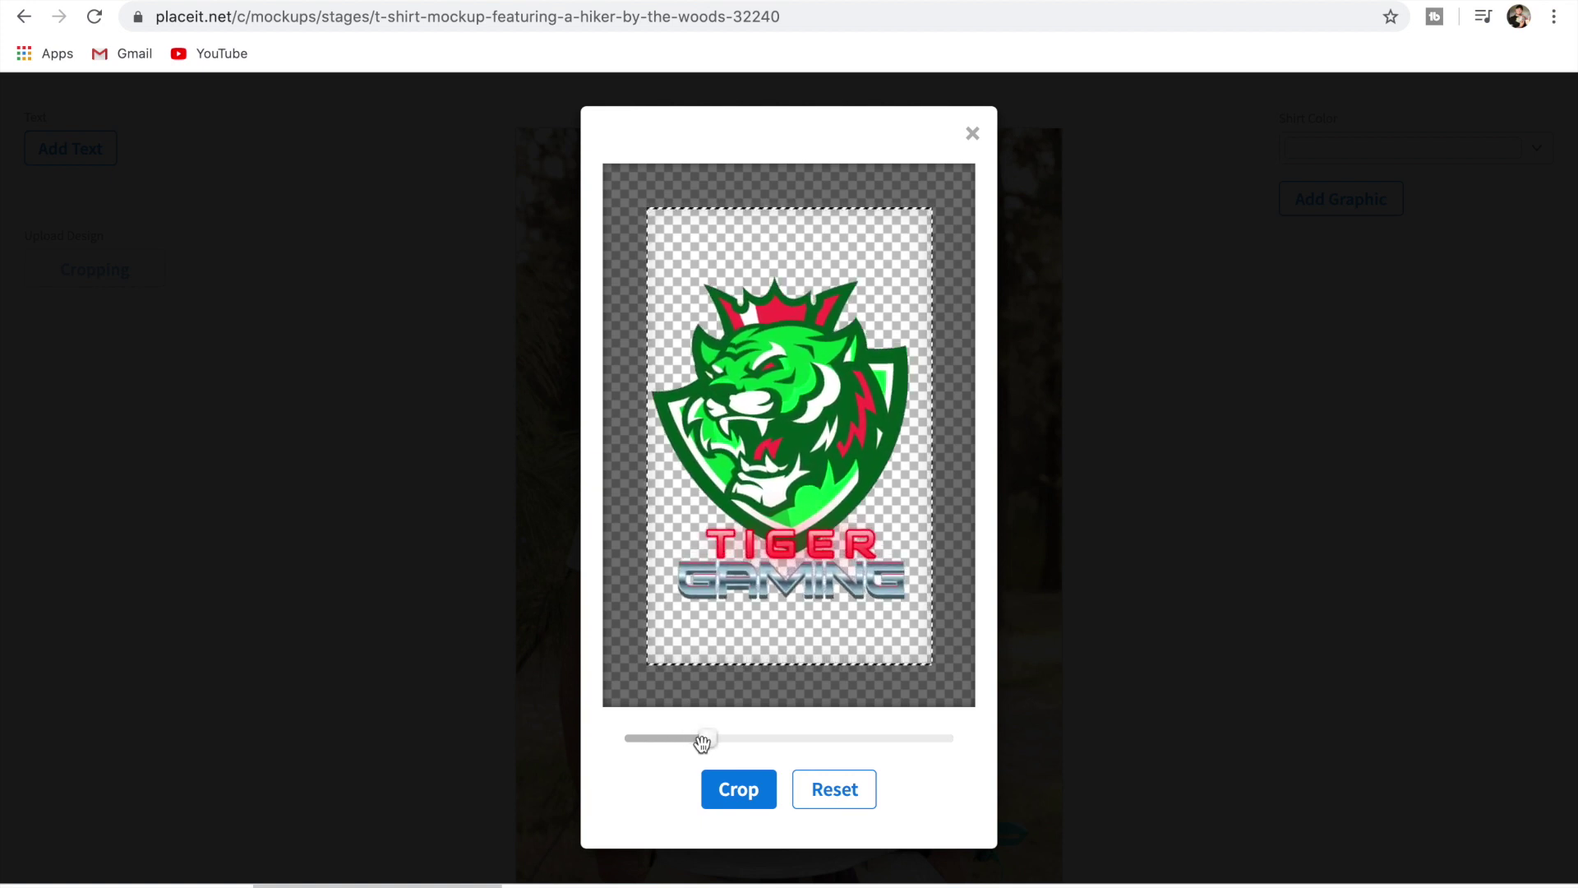
pyautogui.moveTo(786, 486); pyautogui.dragTo(790, 419)
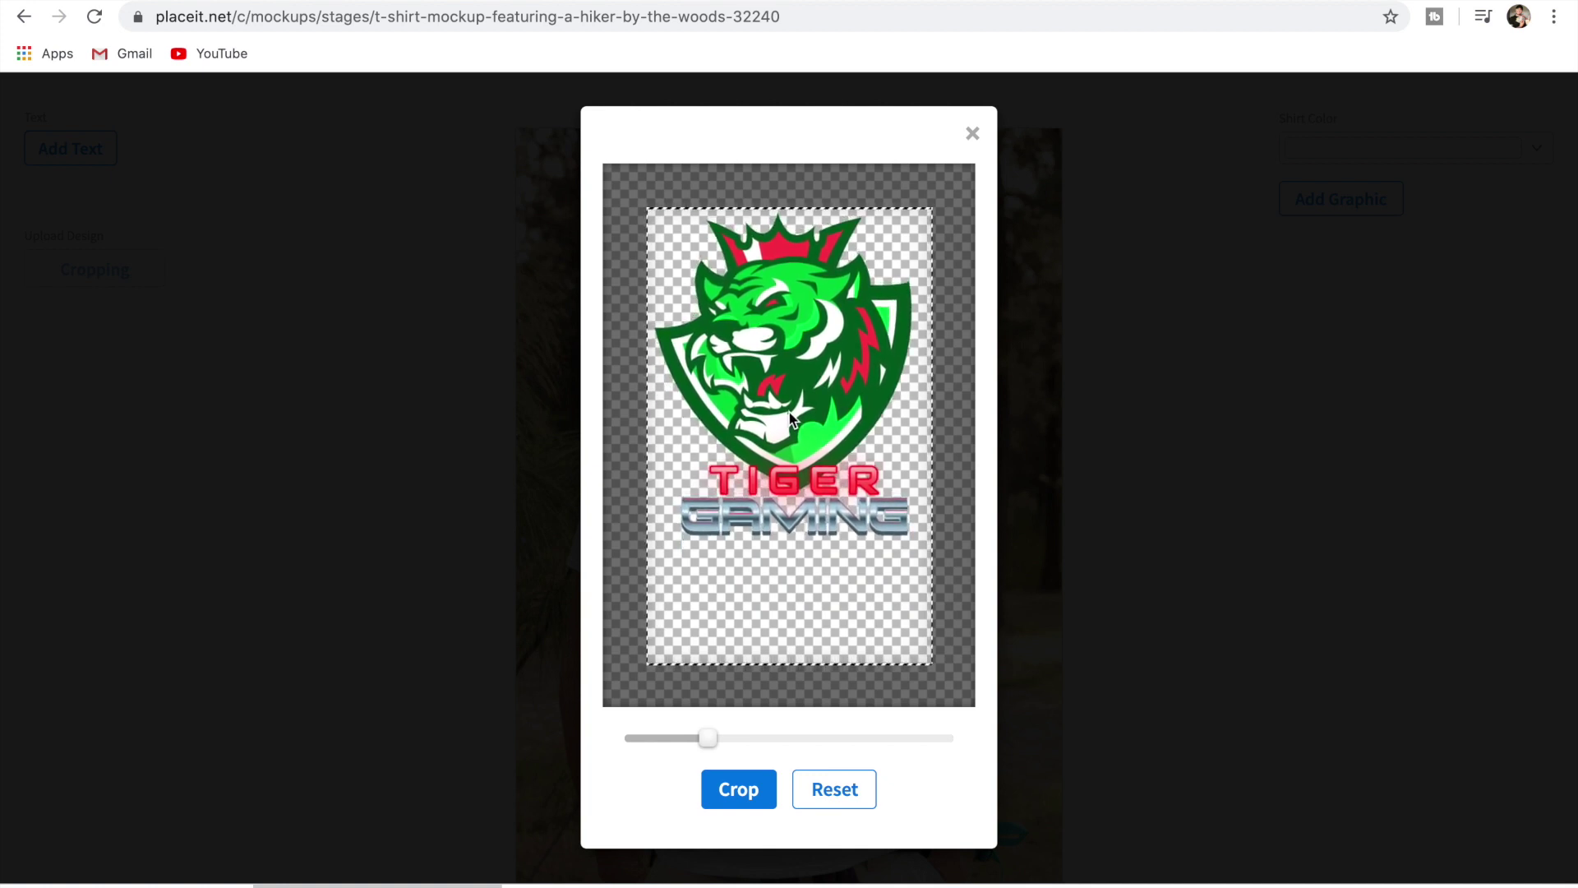
pyautogui.click(744, 792)
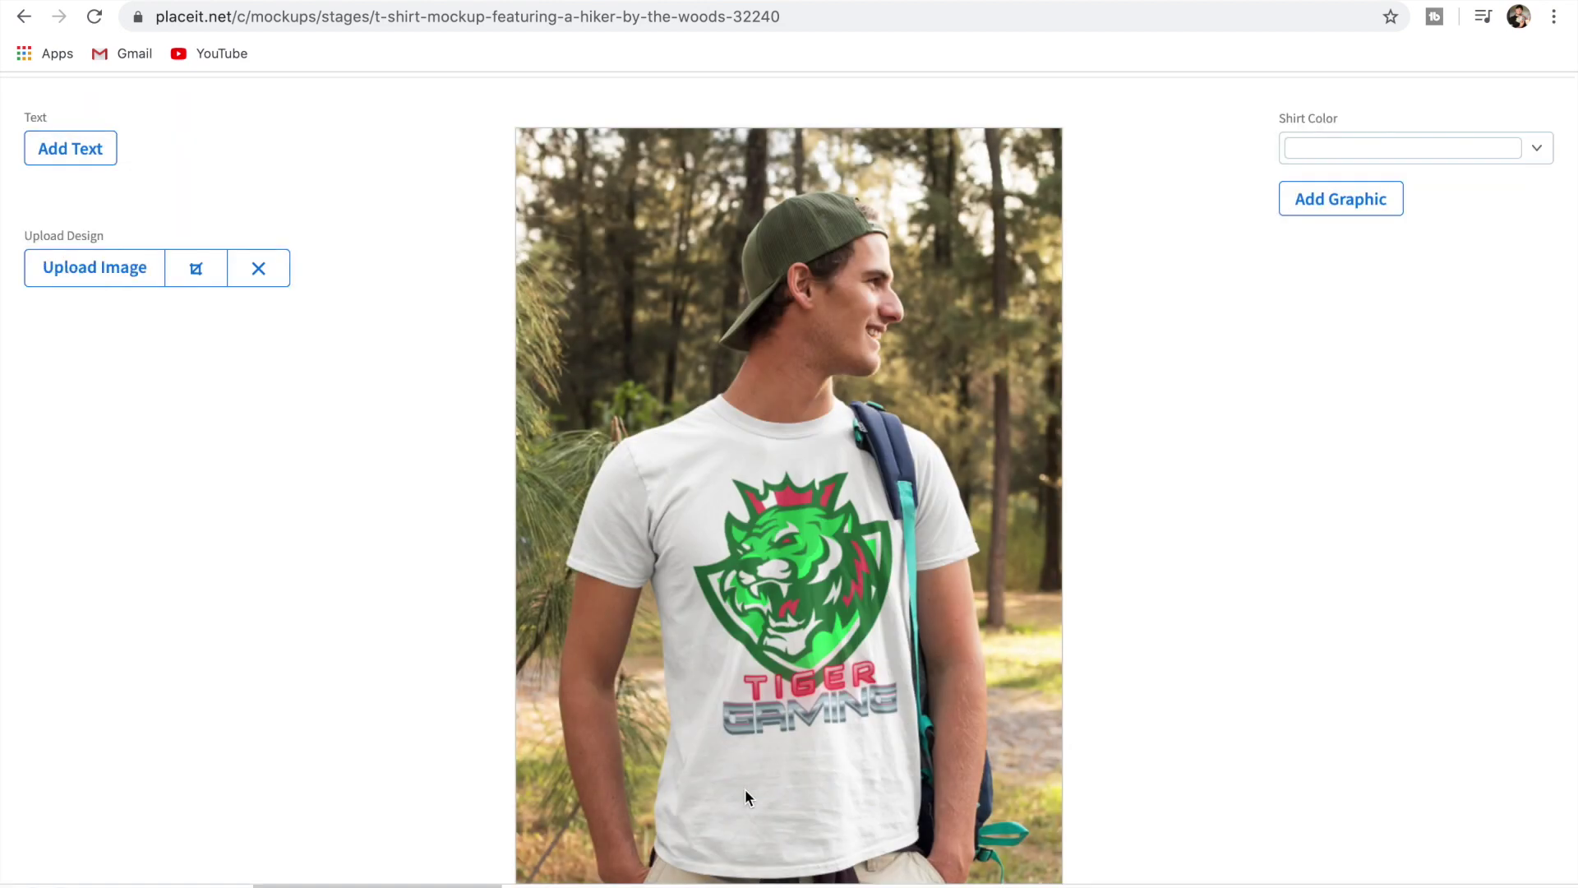
pyautogui.scroll(-1, 1155, 600)
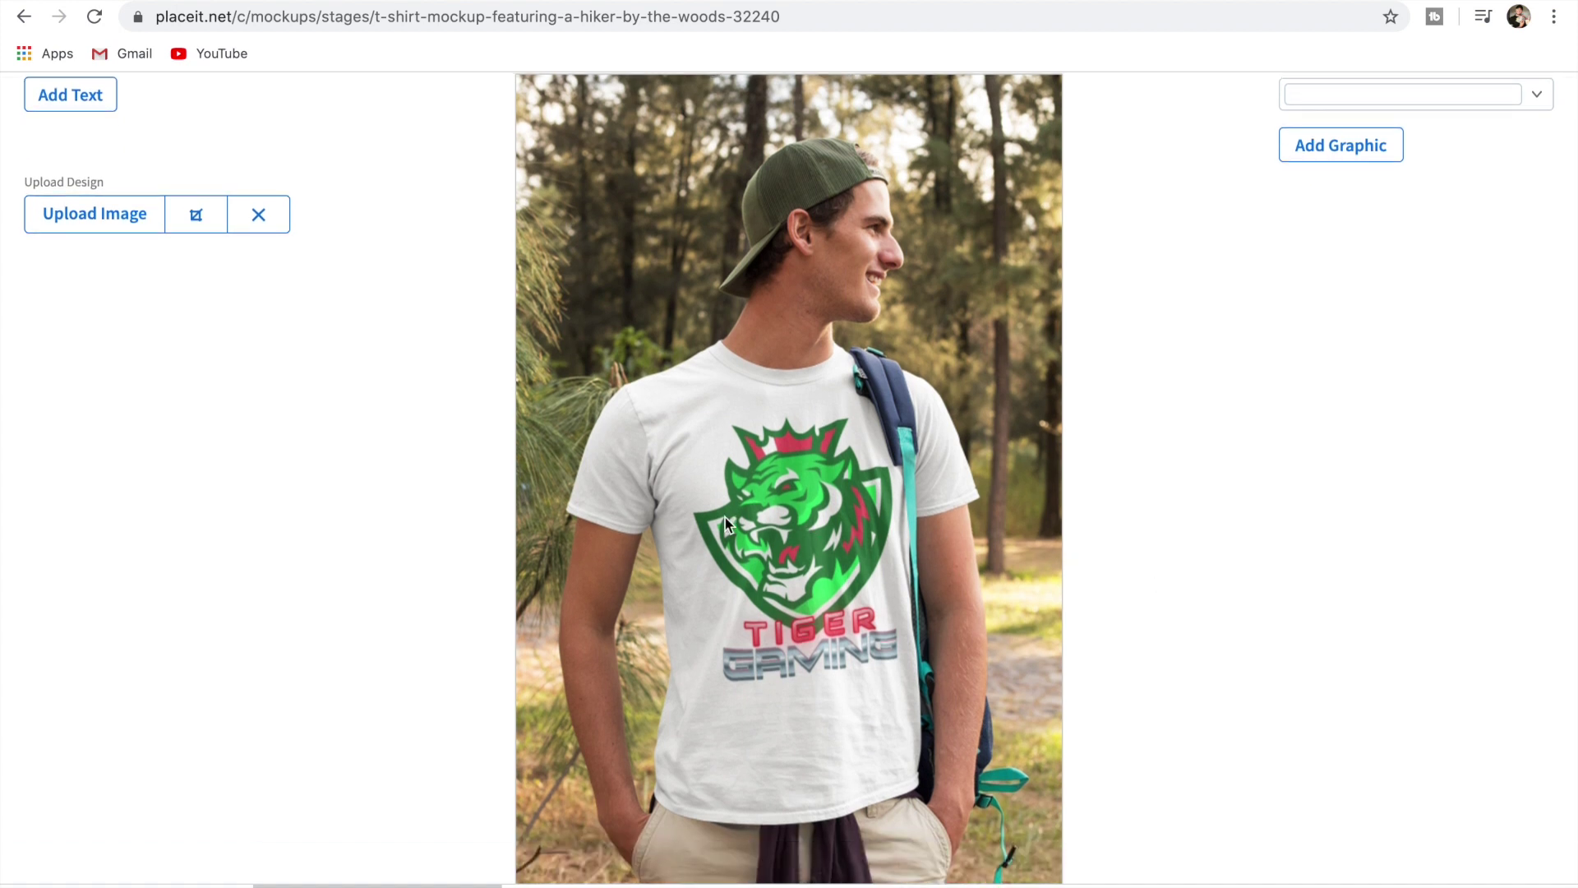
pyautogui.scroll(-1, 451, 744)
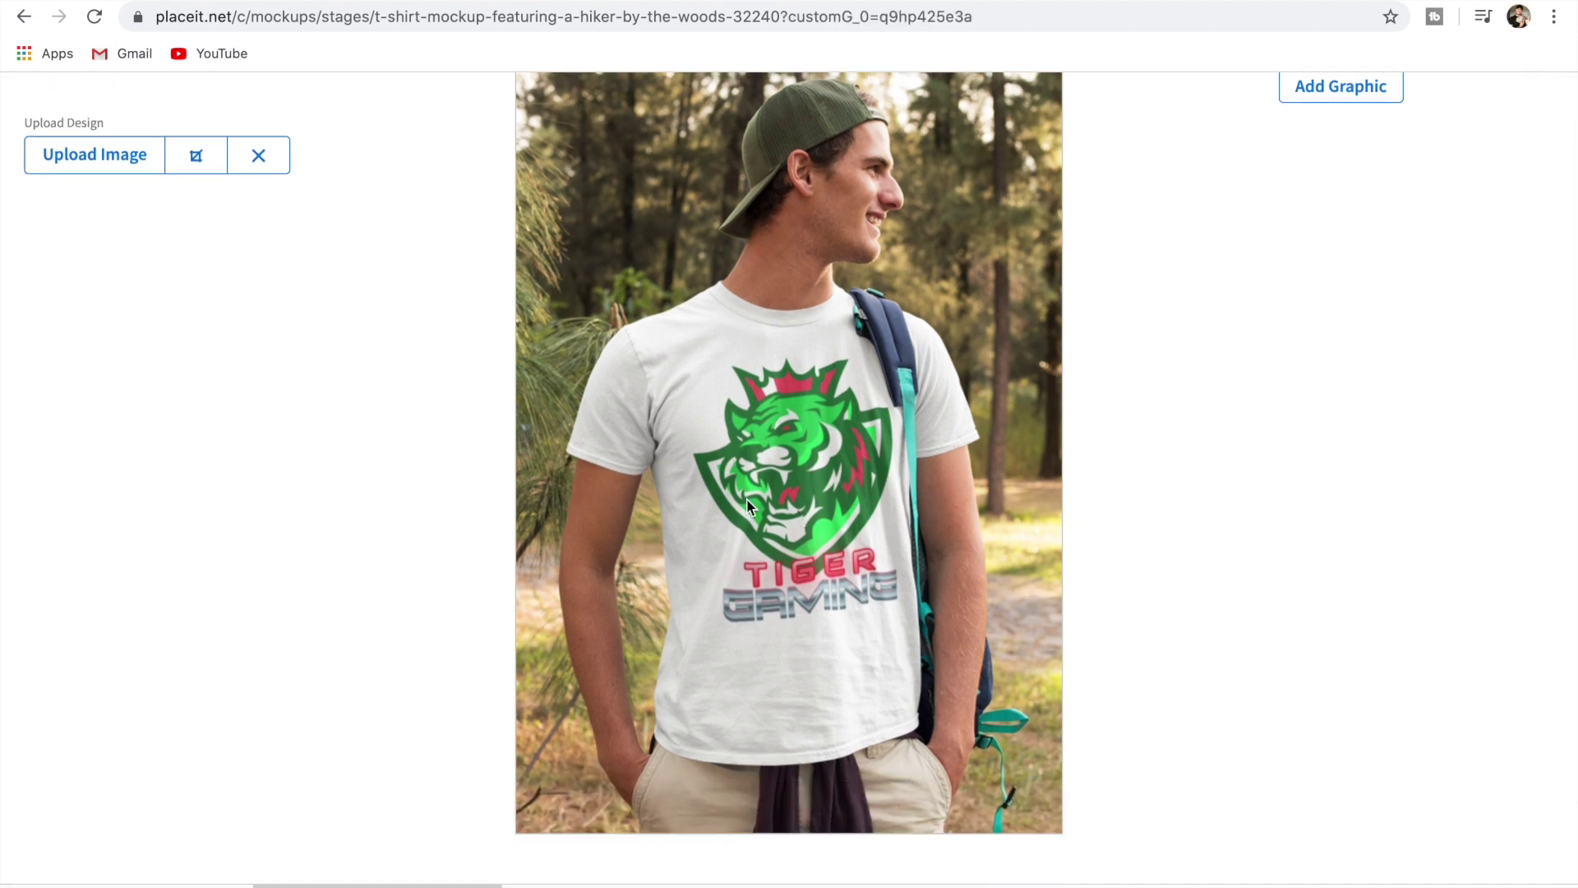